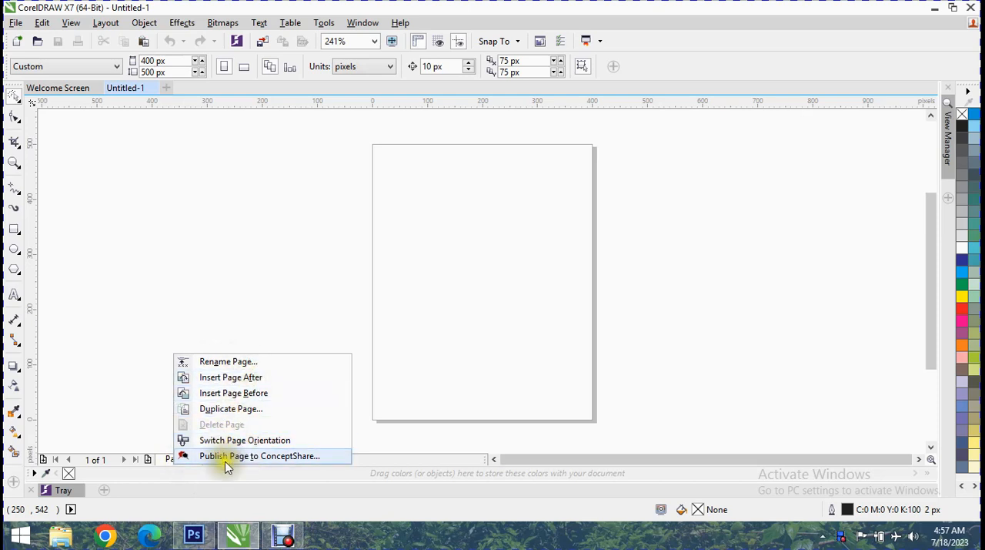
click(137, 385)
click(94, 24)
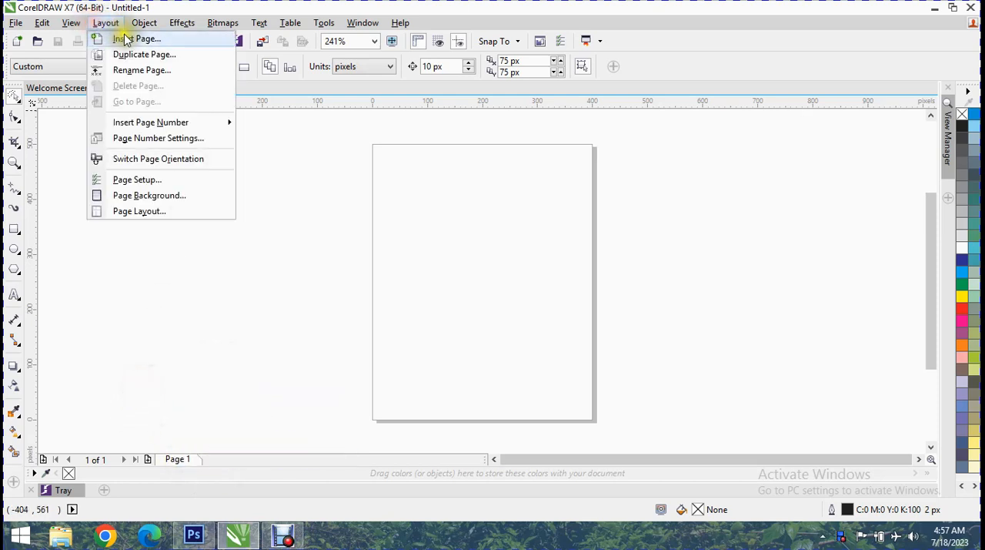
click(119, 37)
drag(408, 137, 245, 153)
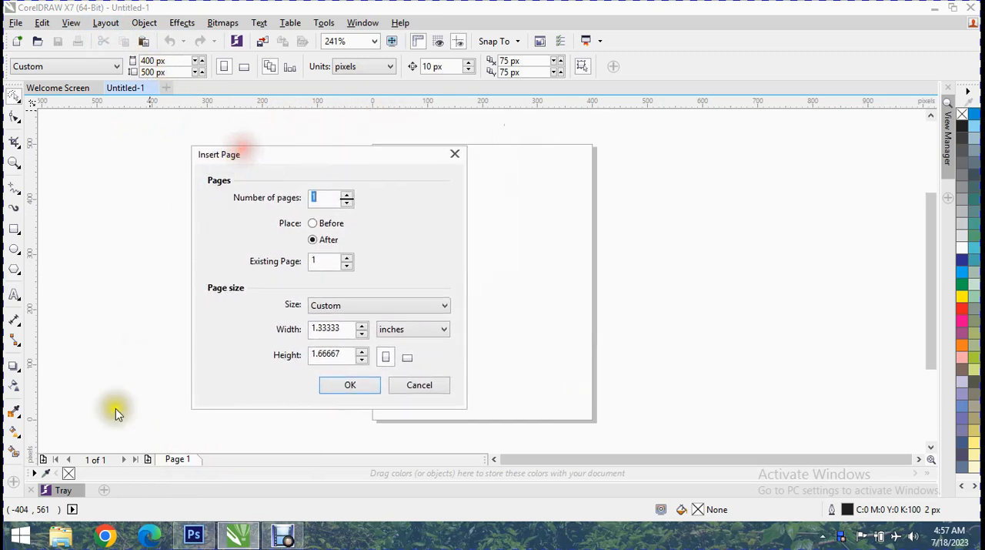
click(46, 459)
click(45, 445)
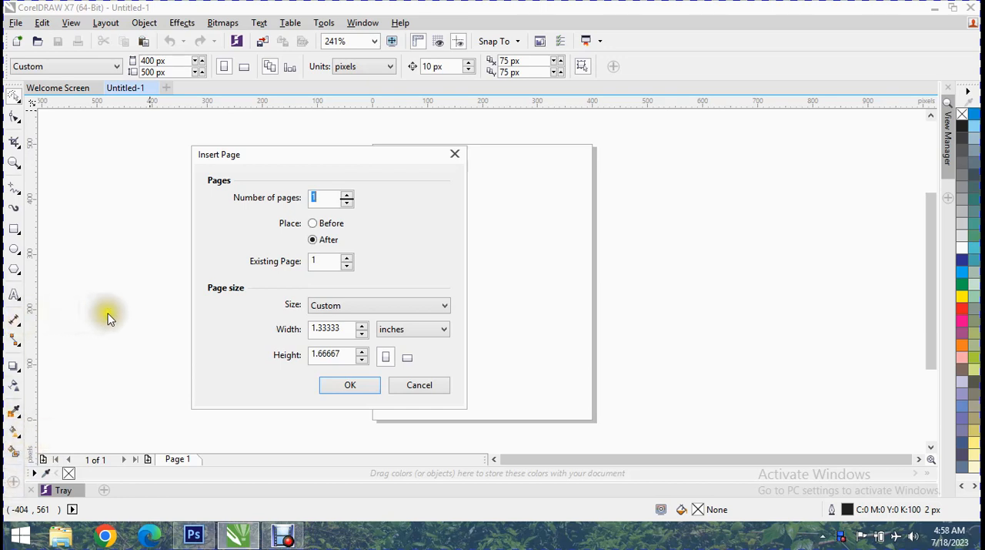
click(346, 195)
click(346, 195)
click(346, 194)
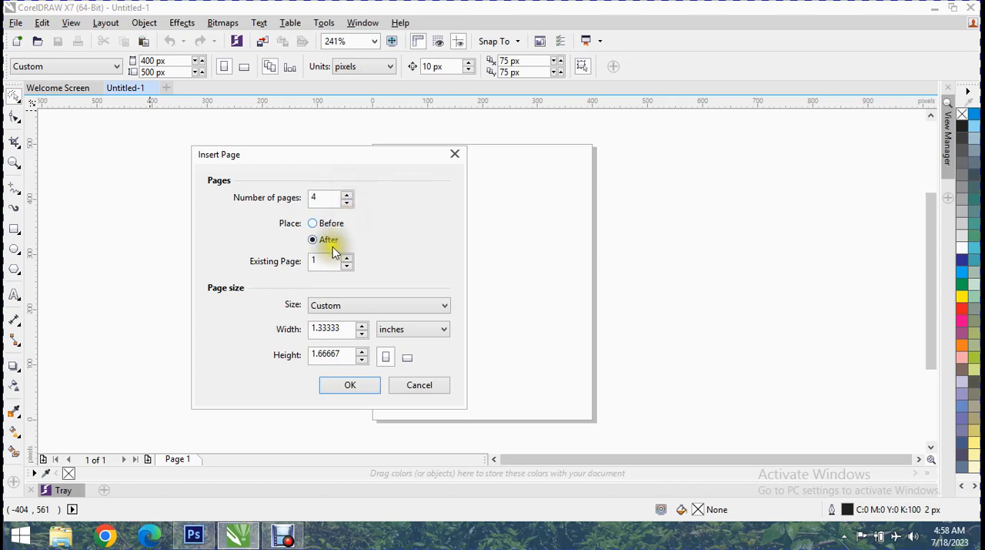
drag(306, 158, 510, 174)
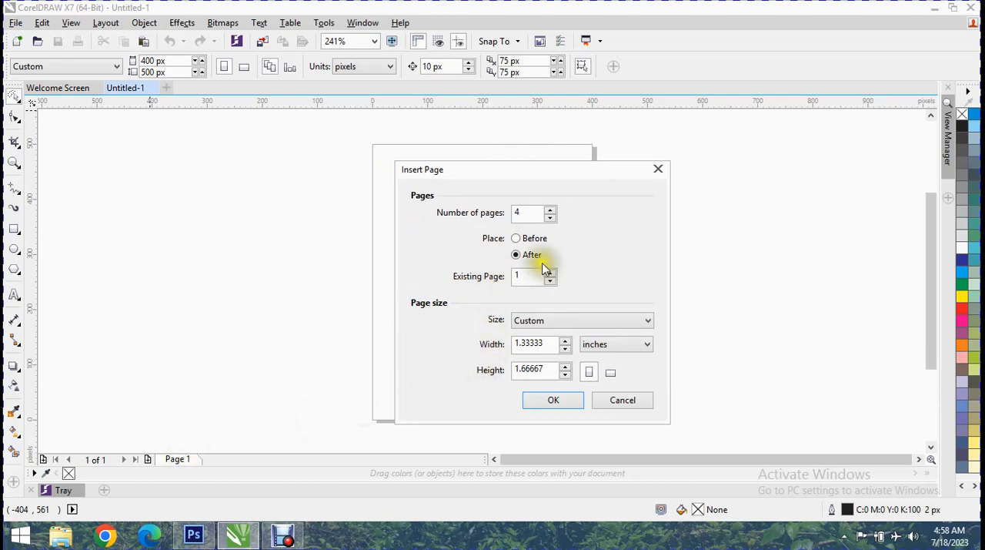
click(533, 238)
click(618, 400)
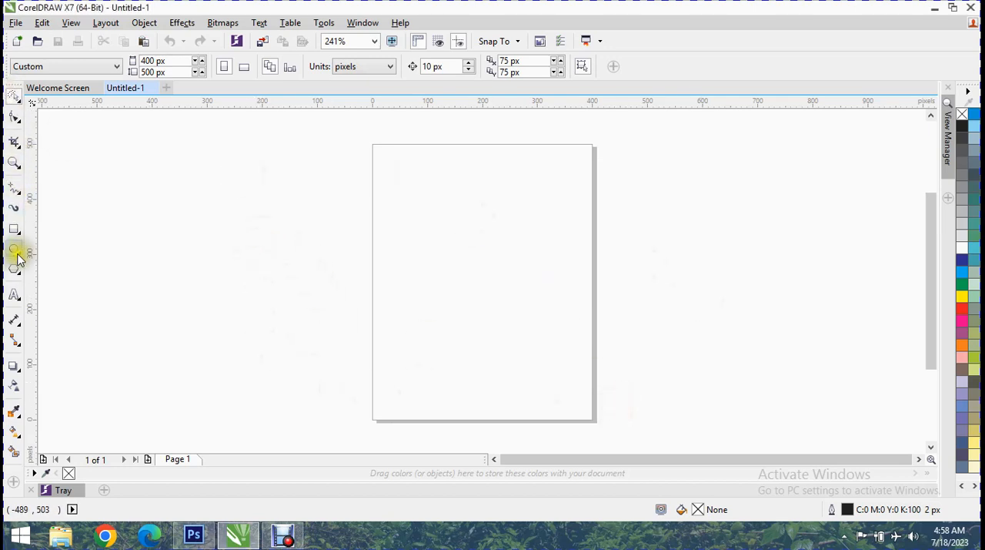
- Draw a rectangle about 247 by 148 px on the page and fill it with yellow
click(13, 229)
drag(403, 215, 539, 296)
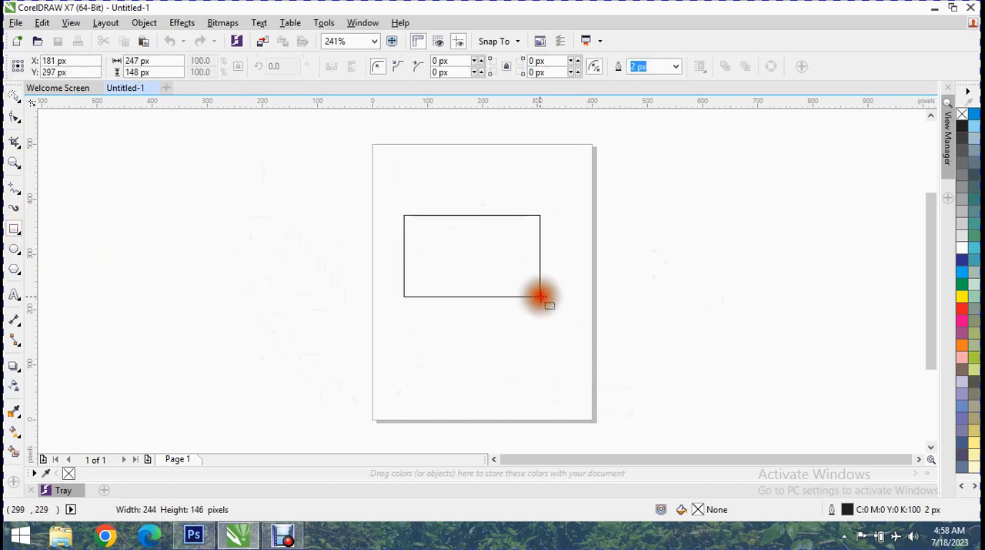
drag(962, 296, 471, 254)
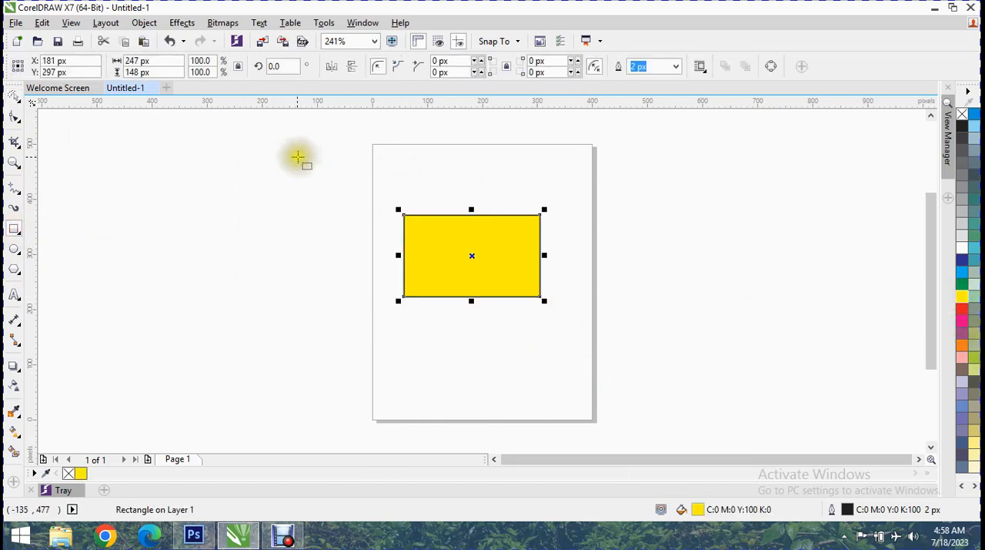
- Insert three pages before Page 1, using the Custom page size with inches as the unit
click(106, 22)
click(106, 22)
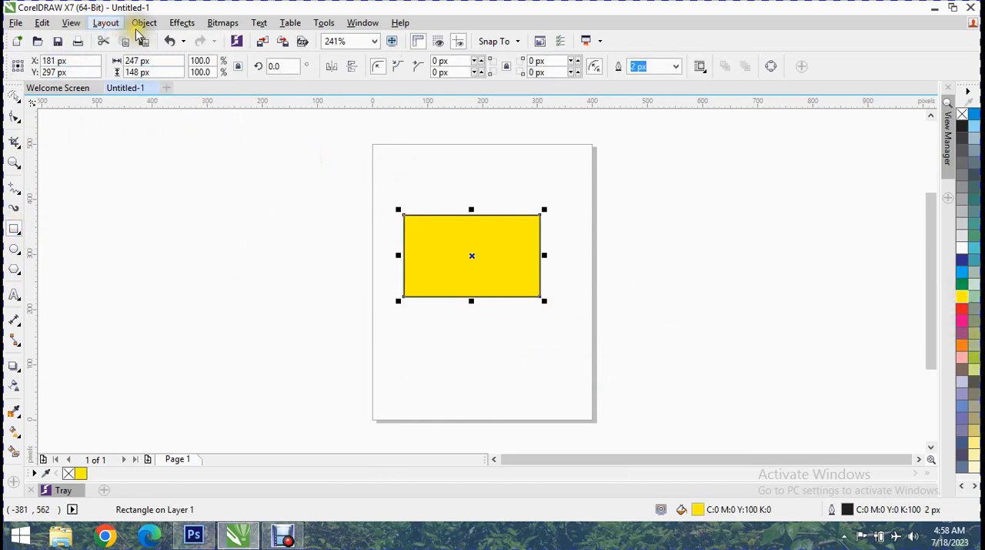
click(100, 23)
click(131, 40)
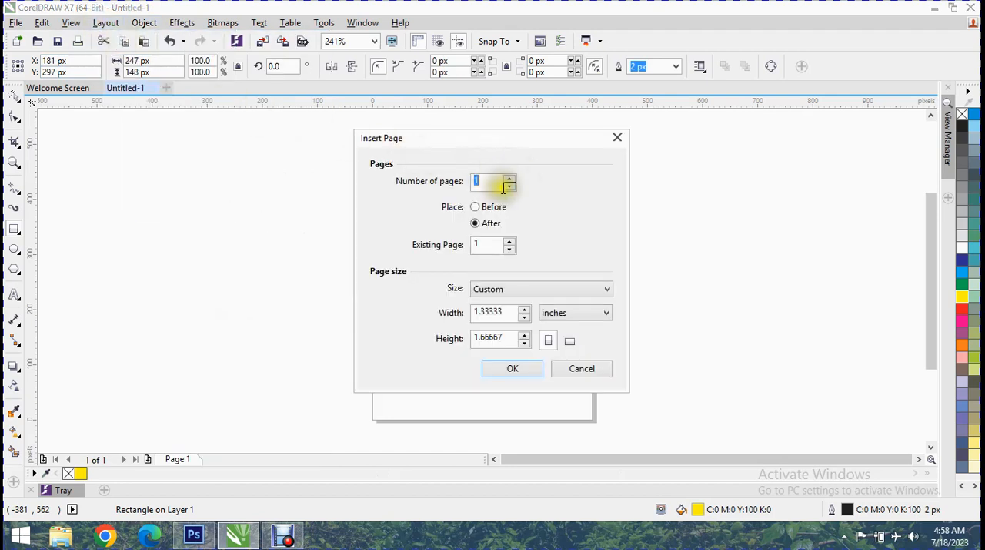
click(475, 206)
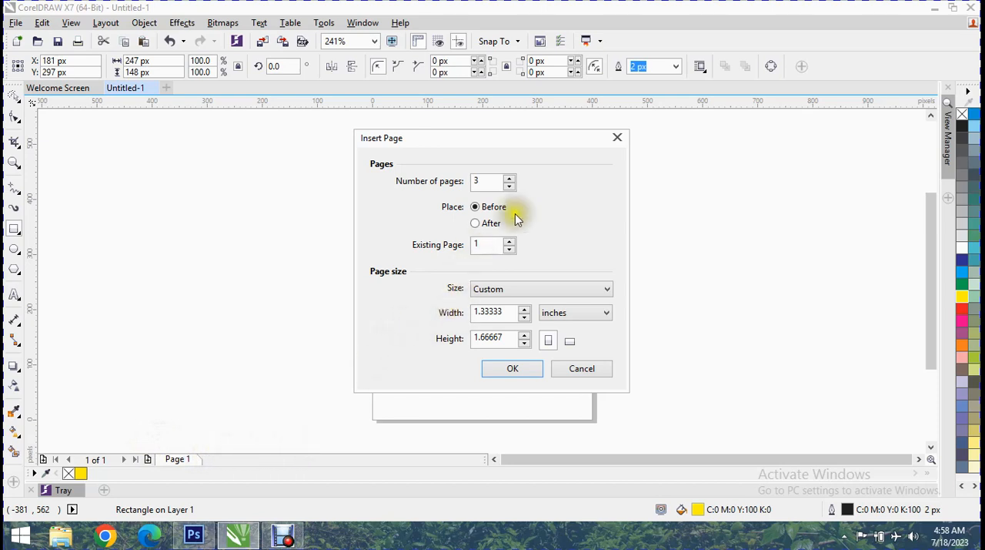
click(508, 288)
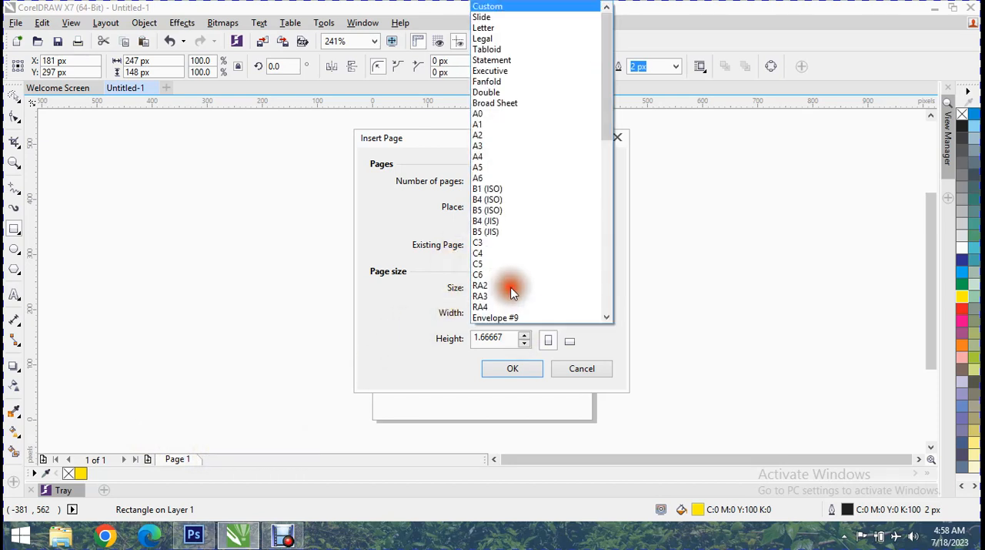
click(481, 6)
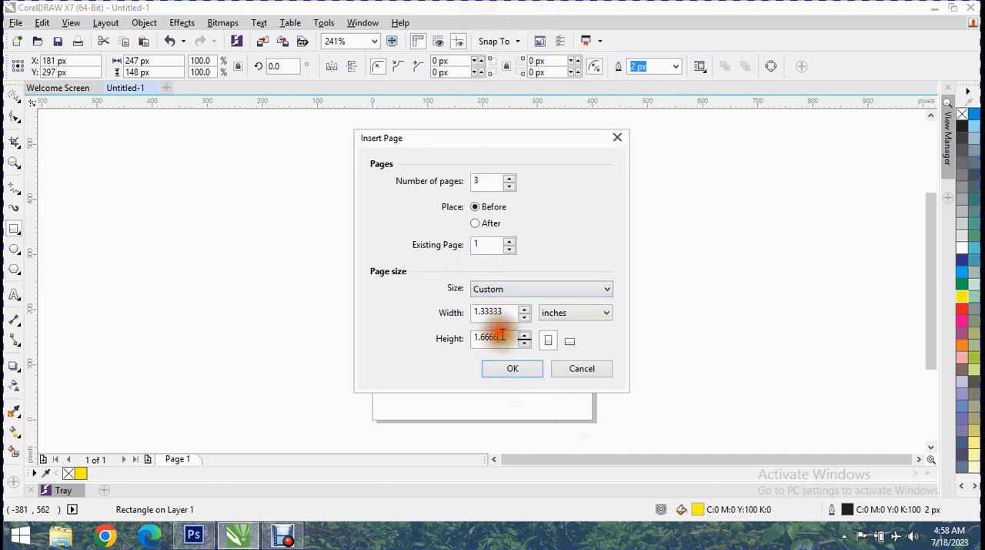
click(559, 315)
click(560, 317)
click(560, 318)
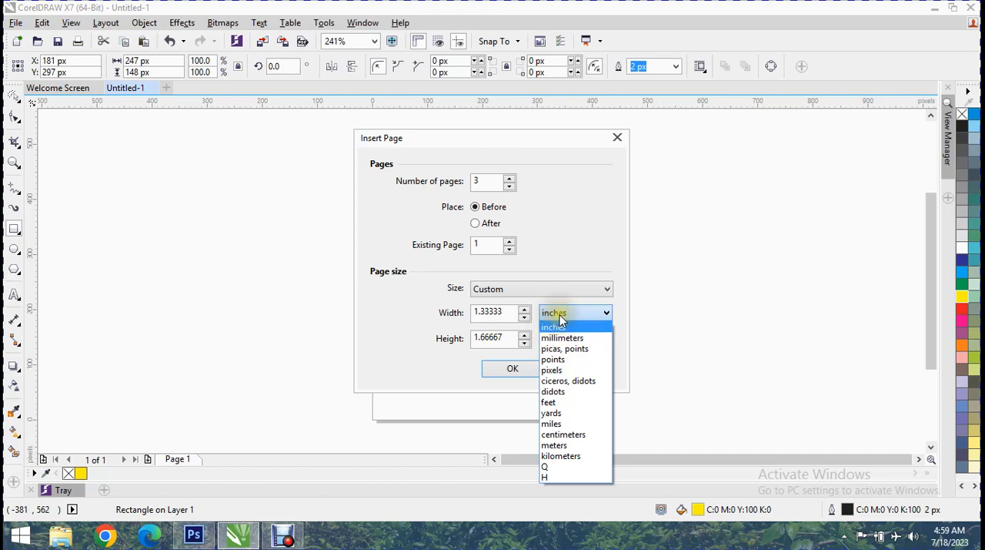
click(551, 326)
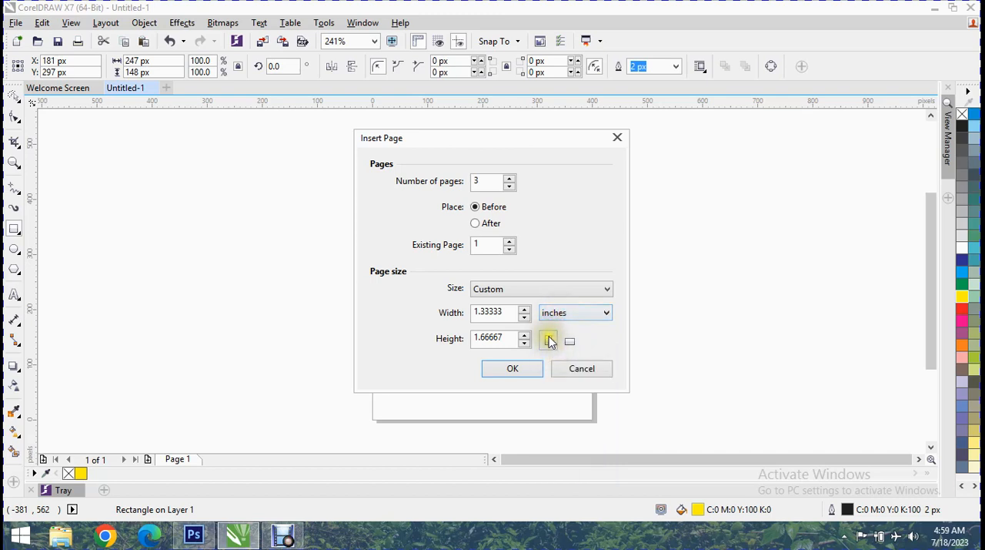
click(514, 369)
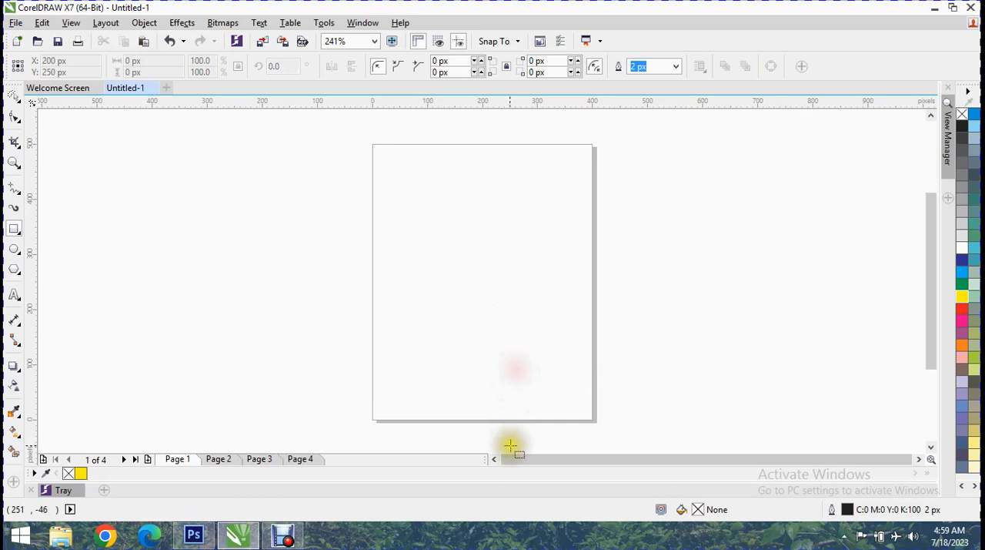
- Check the inserted pages, add one new page after Page 1, and view Page 5
click(304, 460)
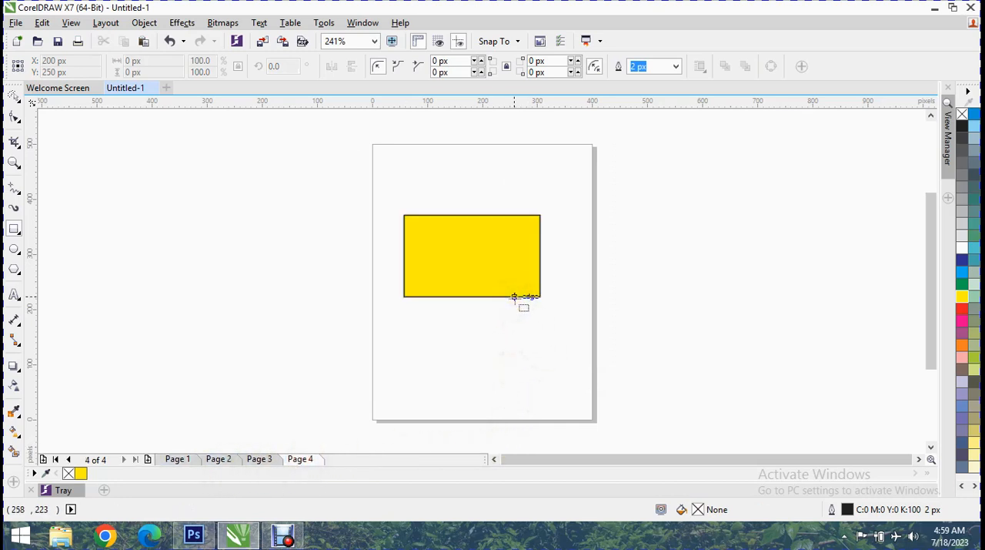
click(234, 458)
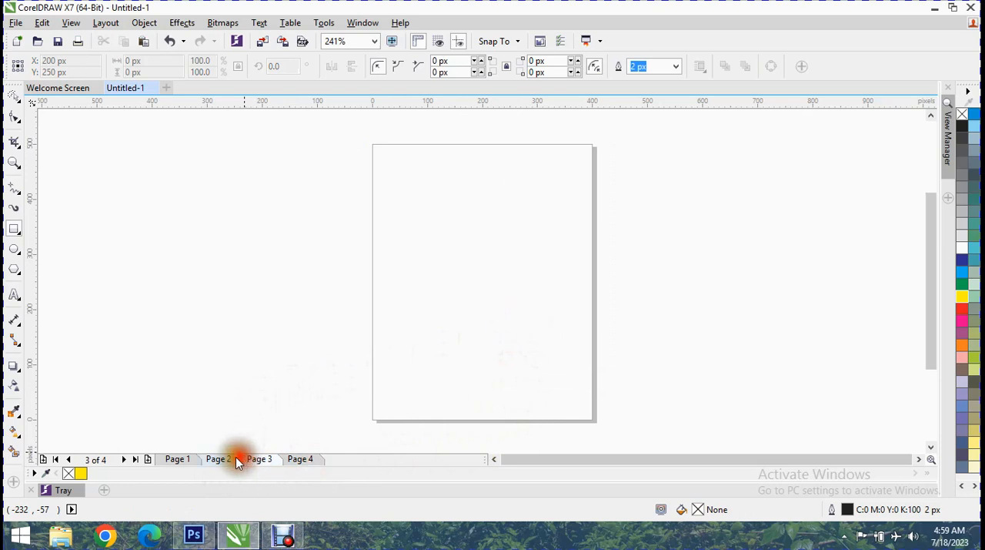
click(185, 460)
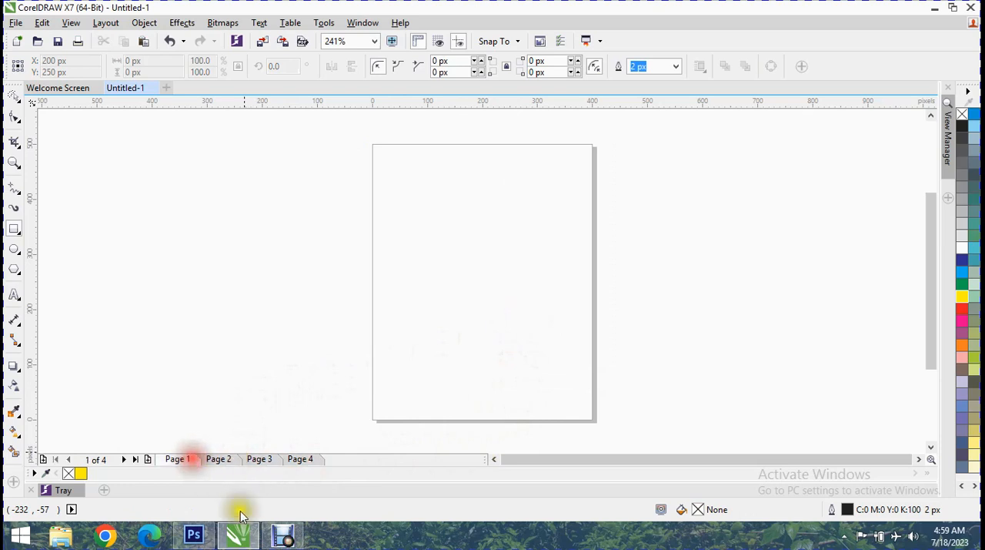
click(149, 459)
click(340, 458)
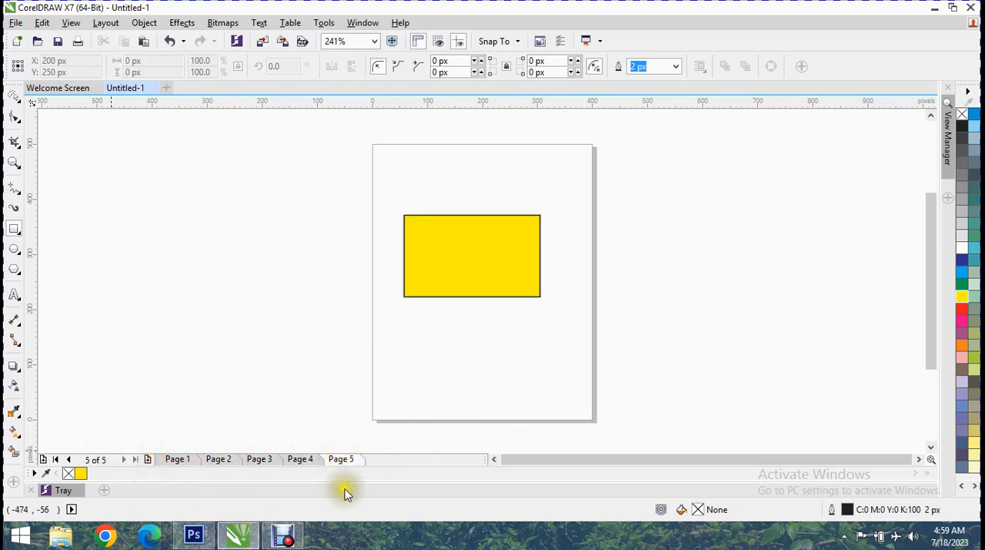
- Return to Page 1 and insert another page directly after it
click(190, 459)
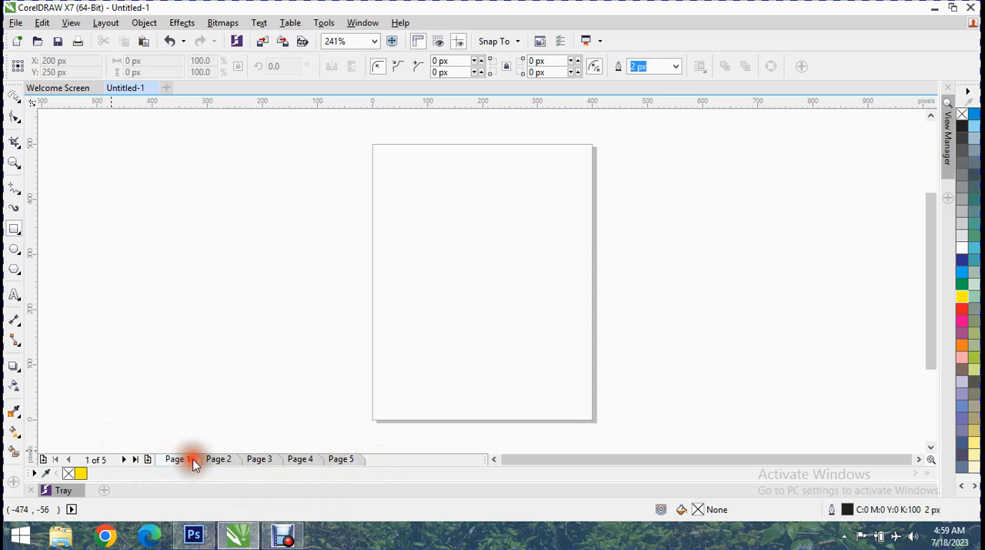
right_click(194, 459)
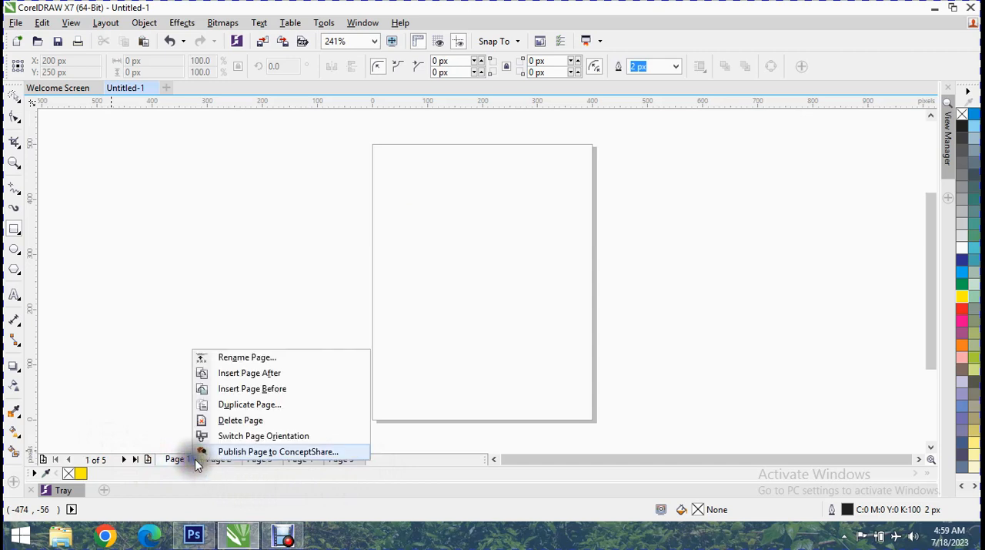
click(242, 373)
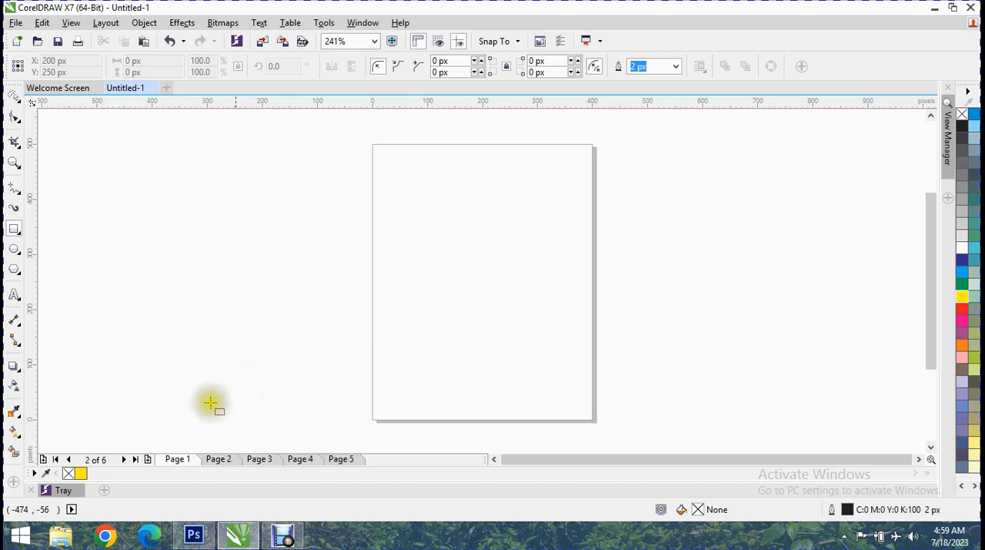
- Draw a rectangle about 327 by 213 px on Page 1, positioned inside the page, and fill it with cyan
right_click(183, 464)
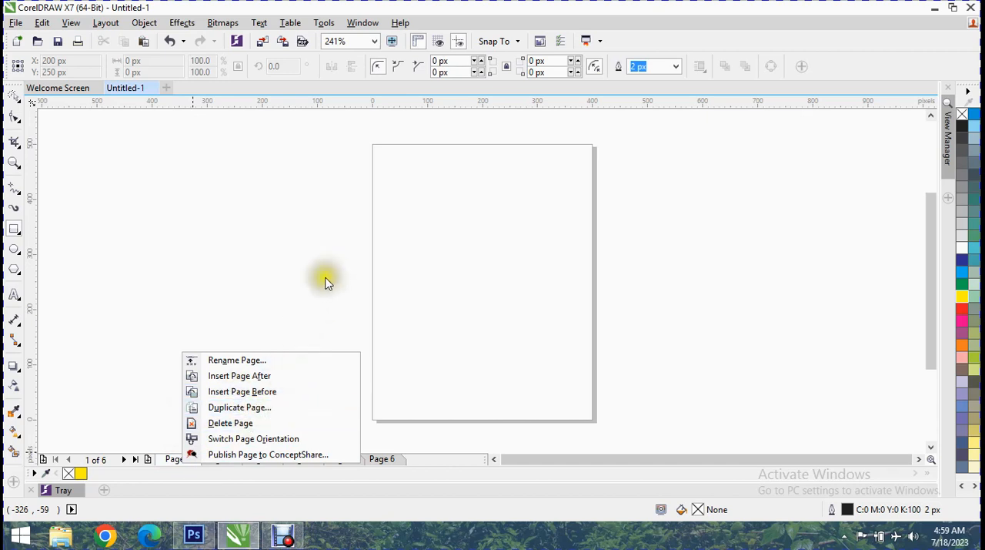
click(285, 303)
click(92, 25)
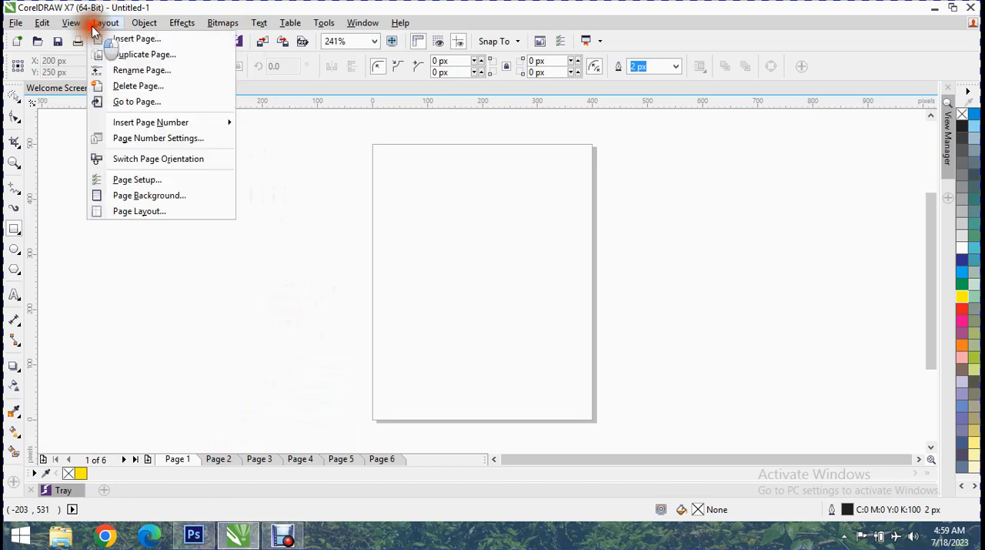
click(427, 293)
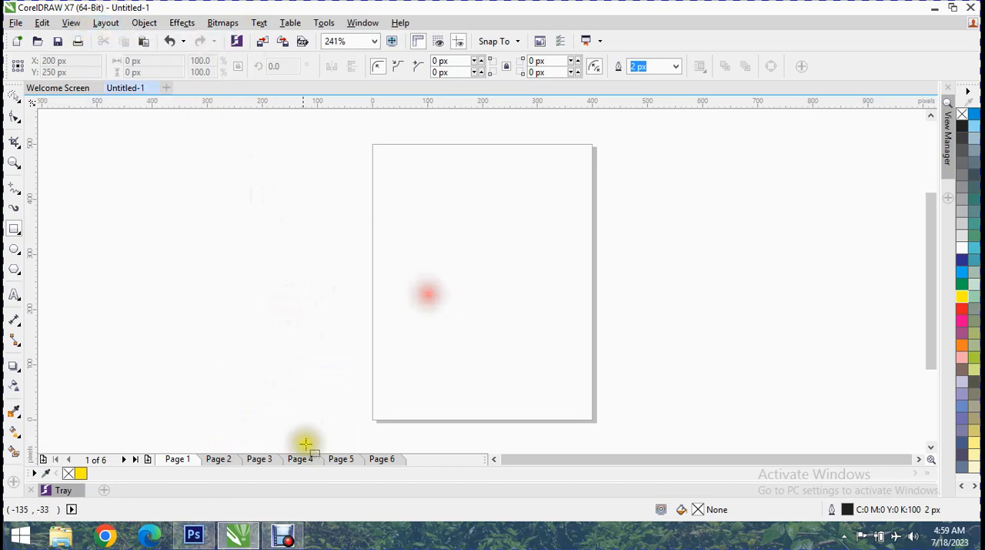
drag(271, 206, 454, 324)
drag(369, 262, 474, 258)
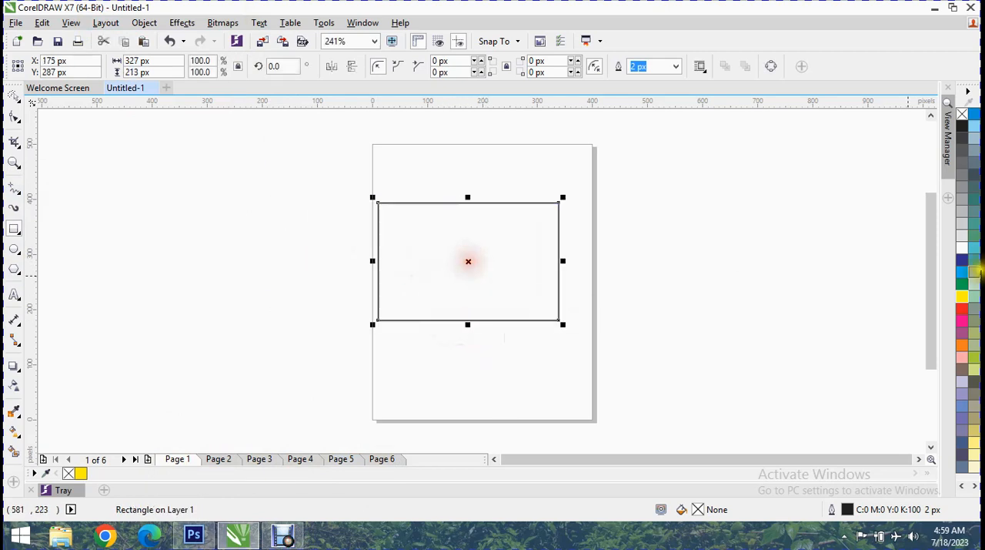
click(963, 272)
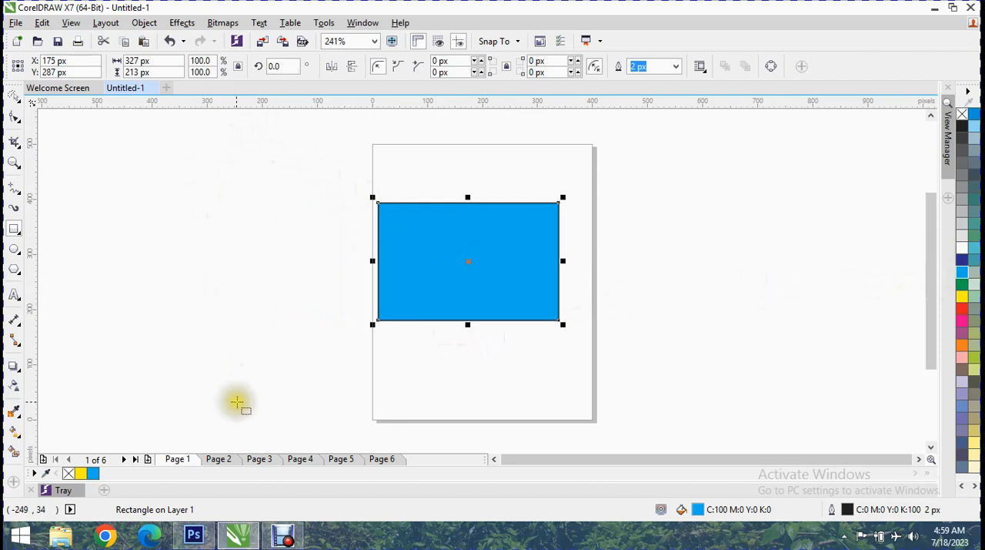
- Duplicate Page 1 after the selected page, copying its layers and their contents
click(105, 23)
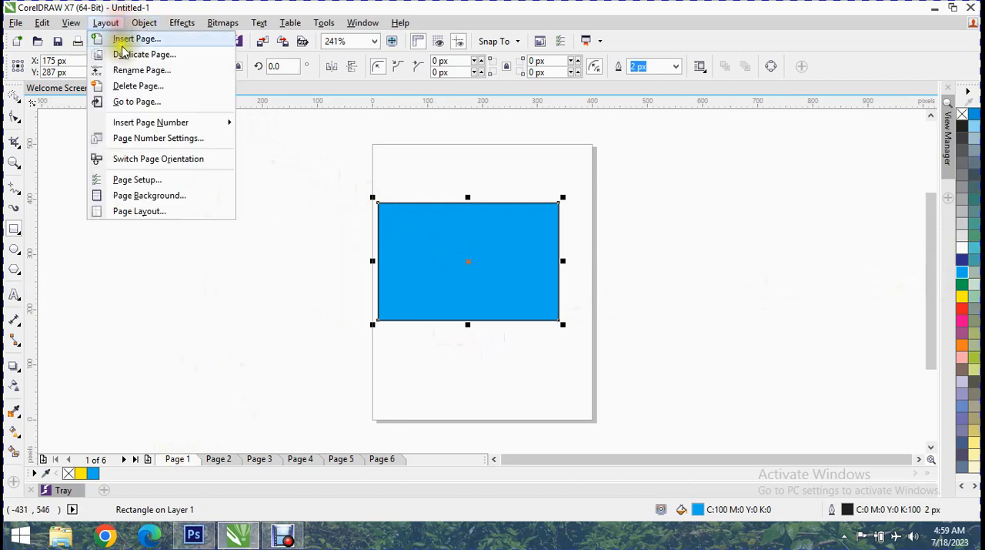
click(142, 54)
drag(507, 208, 220, 113)
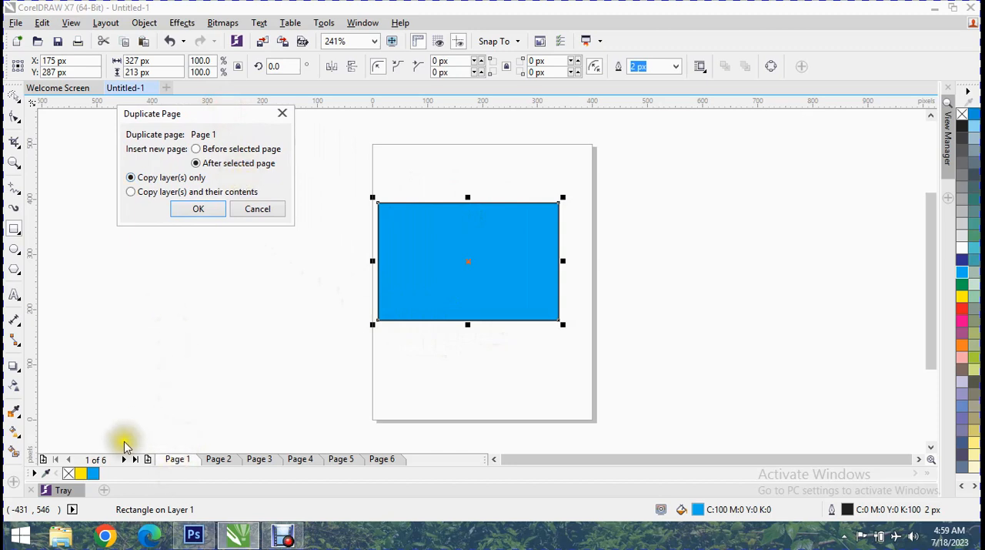
click(201, 149)
click(217, 164)
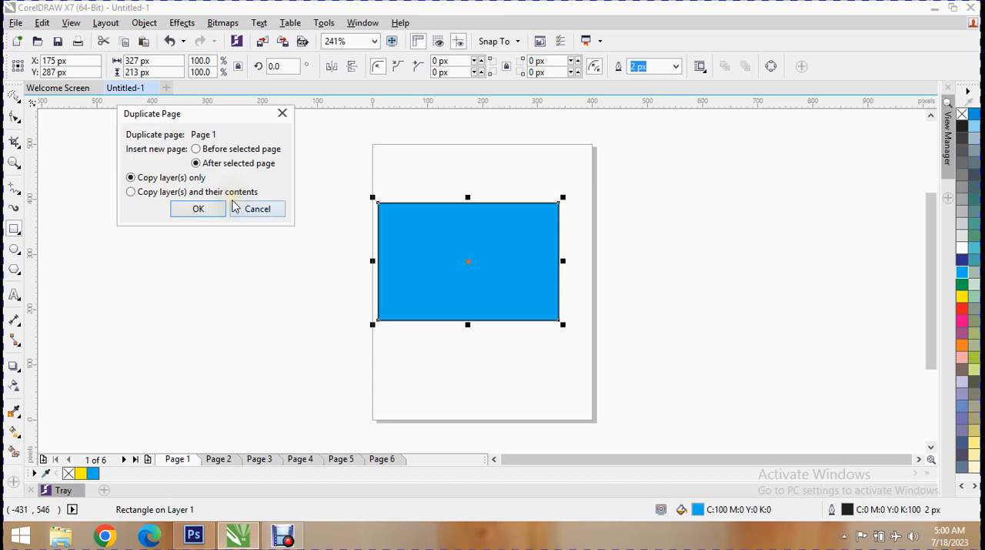
click(169, 192)
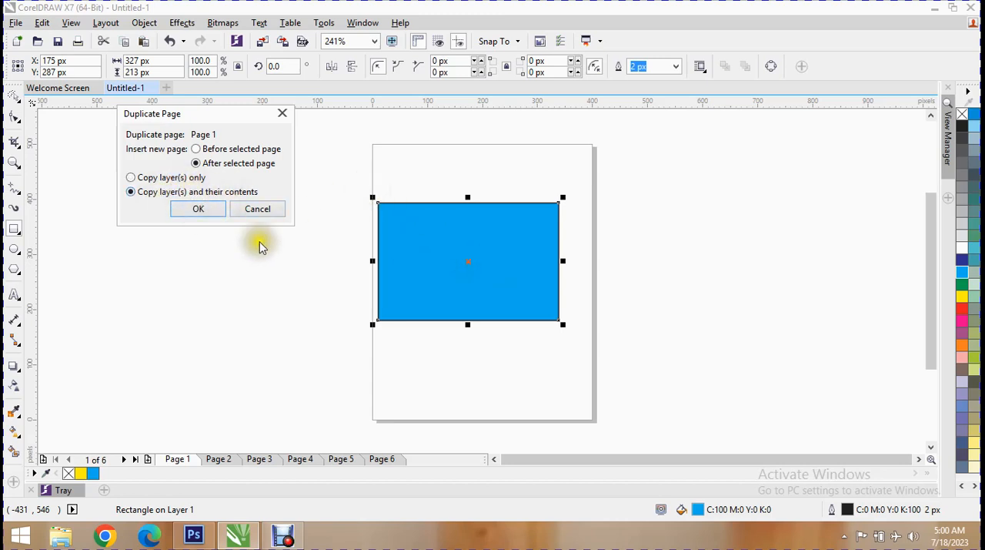
click(198, 207)
- Compare Page 1 with its duplicate on Page 2
click(173, 462)
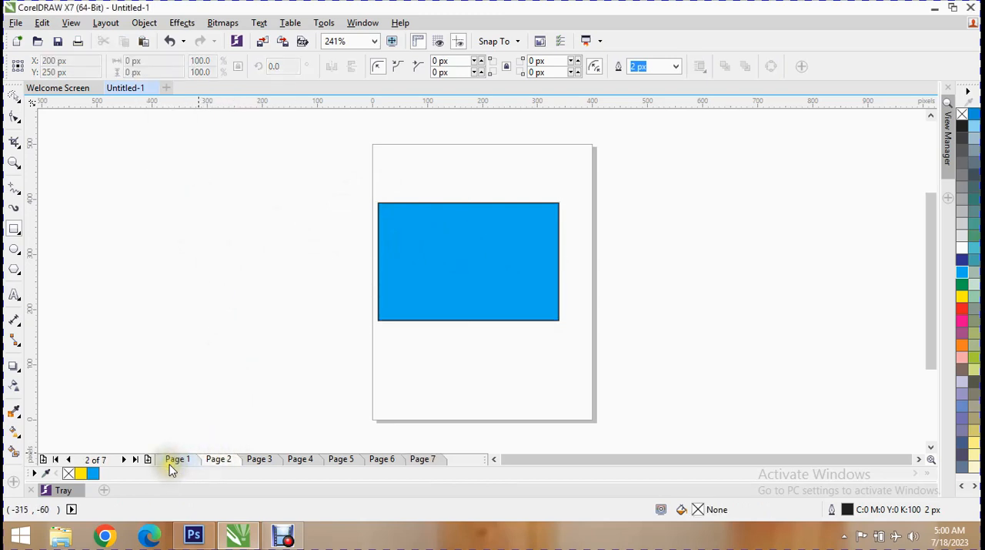
click(212, 464)
click(189, 460)
click(216, 461)
click(178, 459)
click(218, 459)
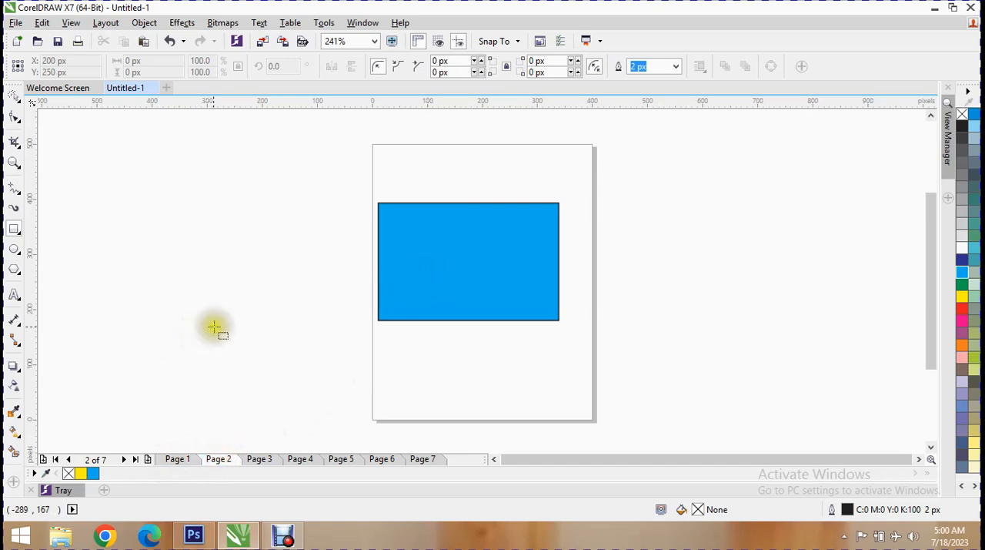
- Rename Page 1 as EXCEL
click(106, 22)
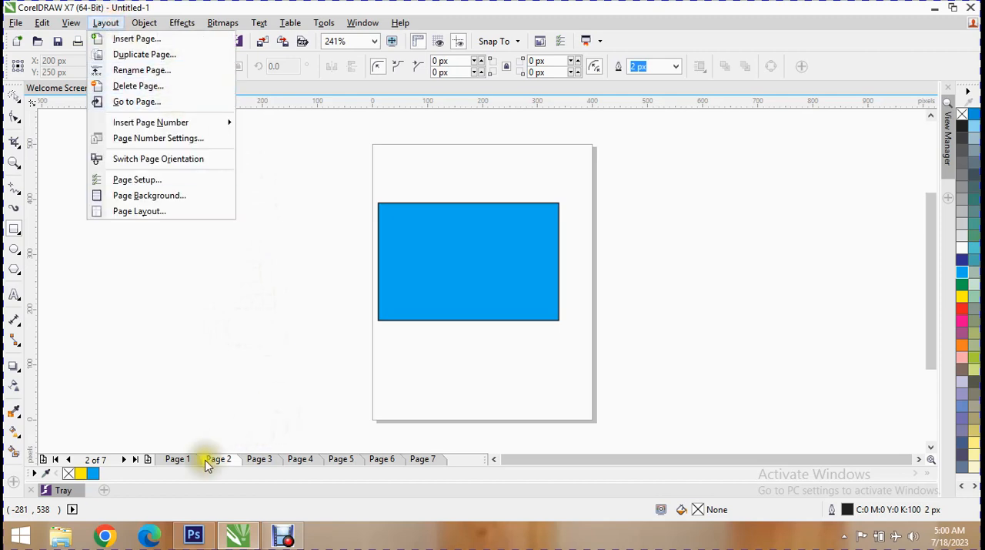
click(176, 459)
right_click(176, 458)
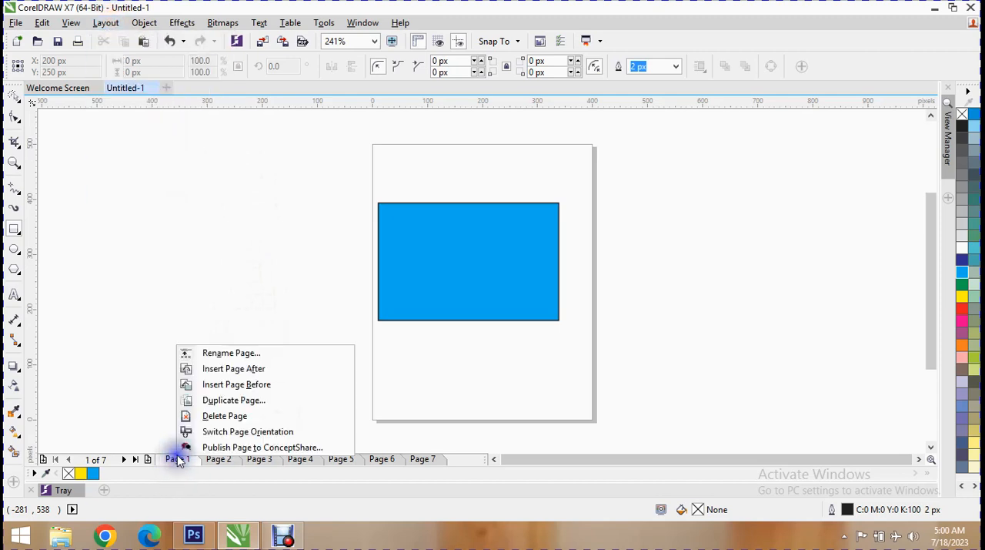
click(225, 354)
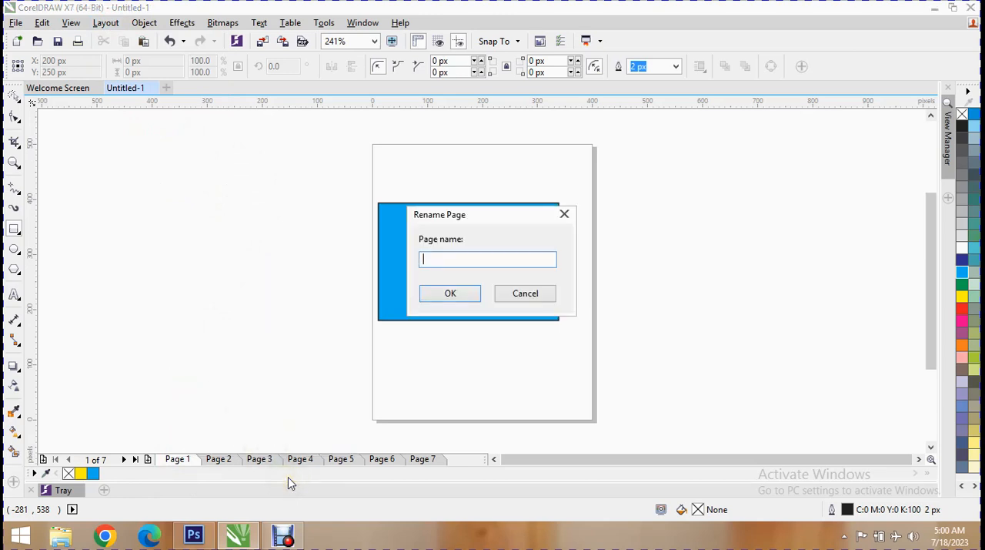
text(EXCEL)
key(Return)
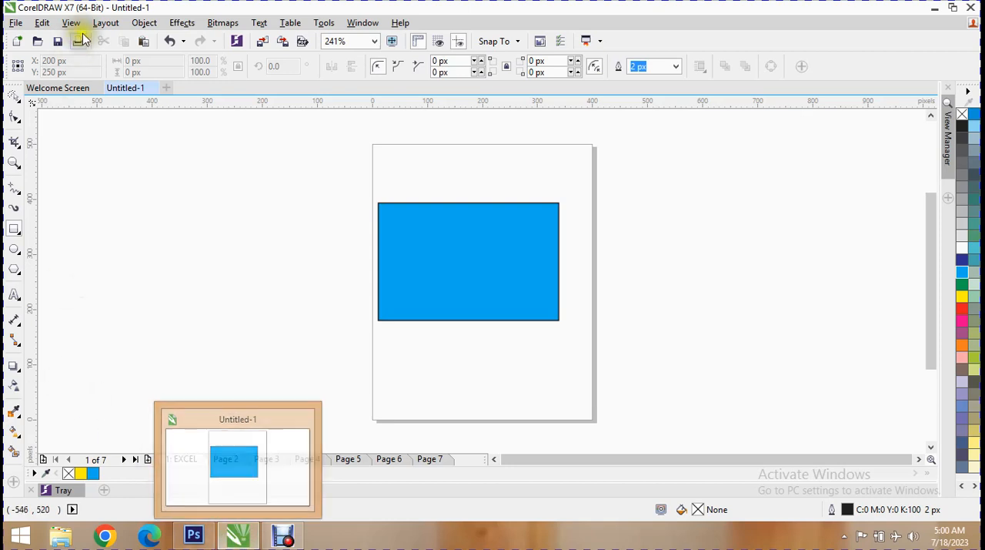
- Start the Delete Page command and turn on the option to delete through a range of pages
click(193, 462)
right_click(191, 462)
click(107, 24)
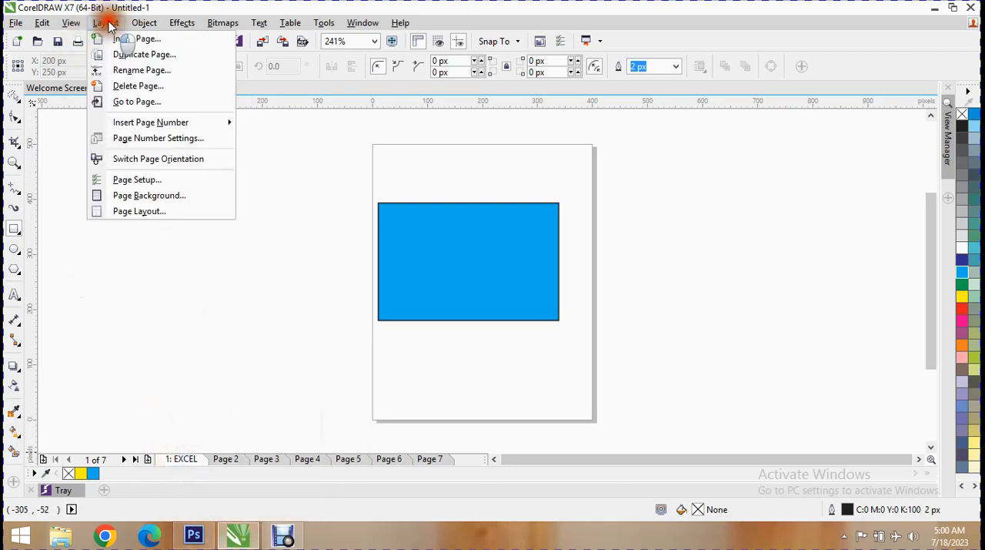
click(200, 370)
click(144, 23)
click(116, 84)
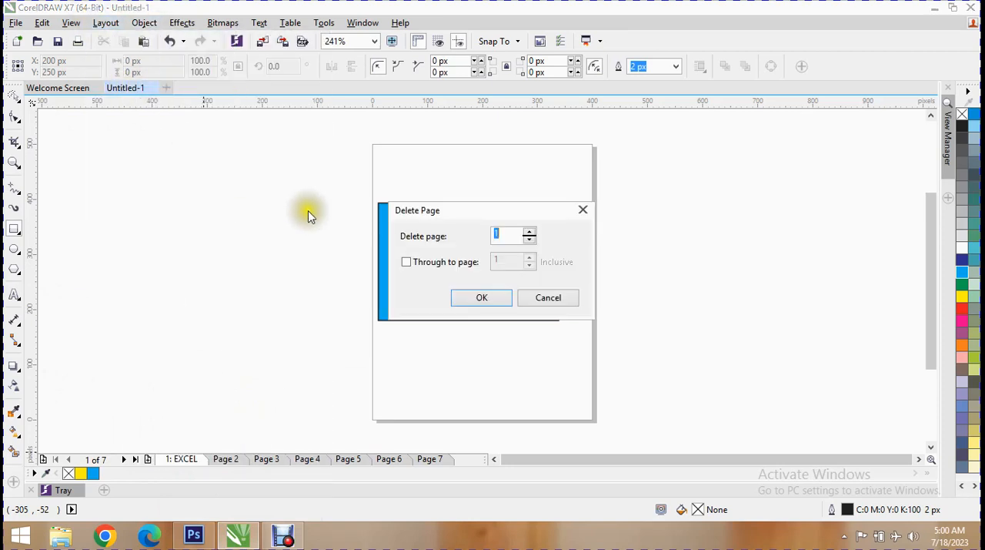
drag(528, 208, 275, 39)
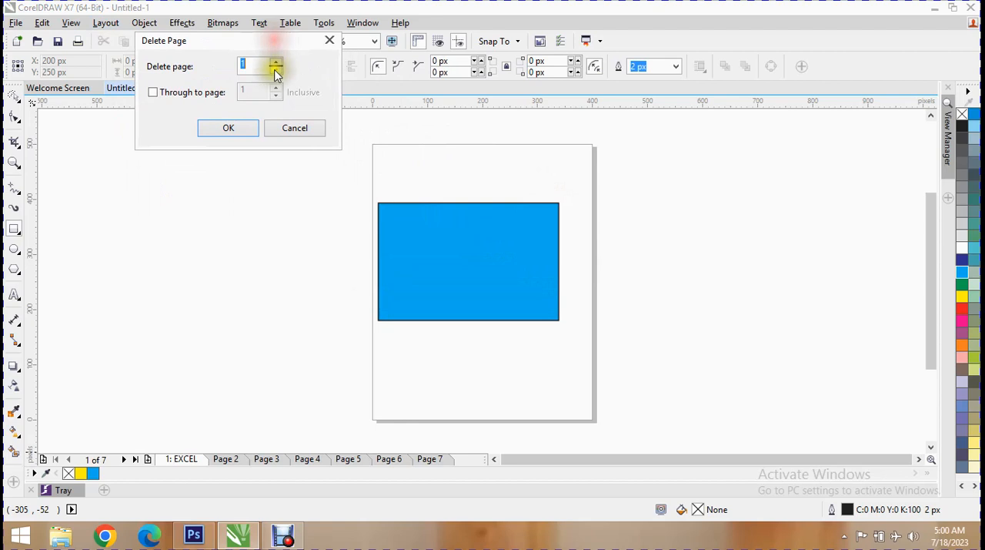
click(247, 64)
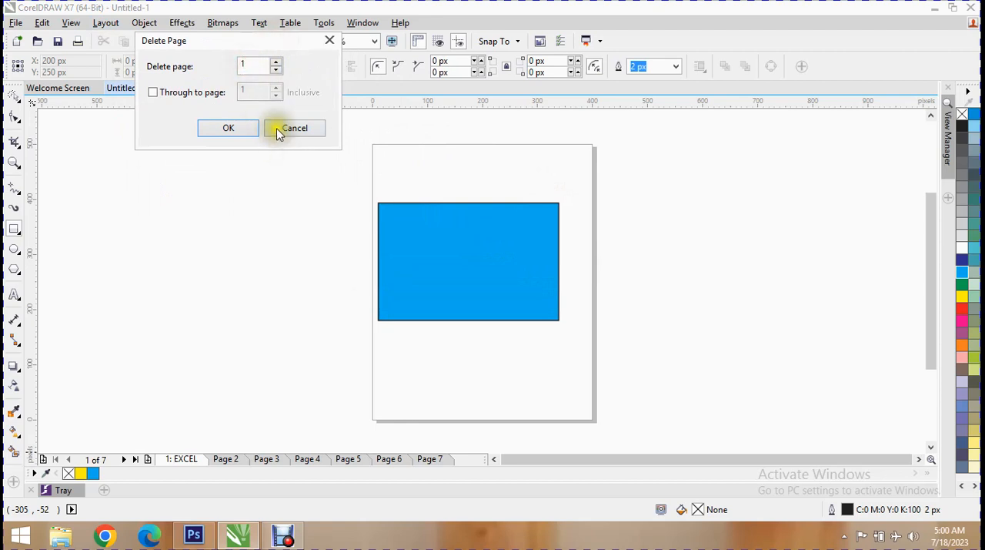
click(201, 95)
click(262, 91)
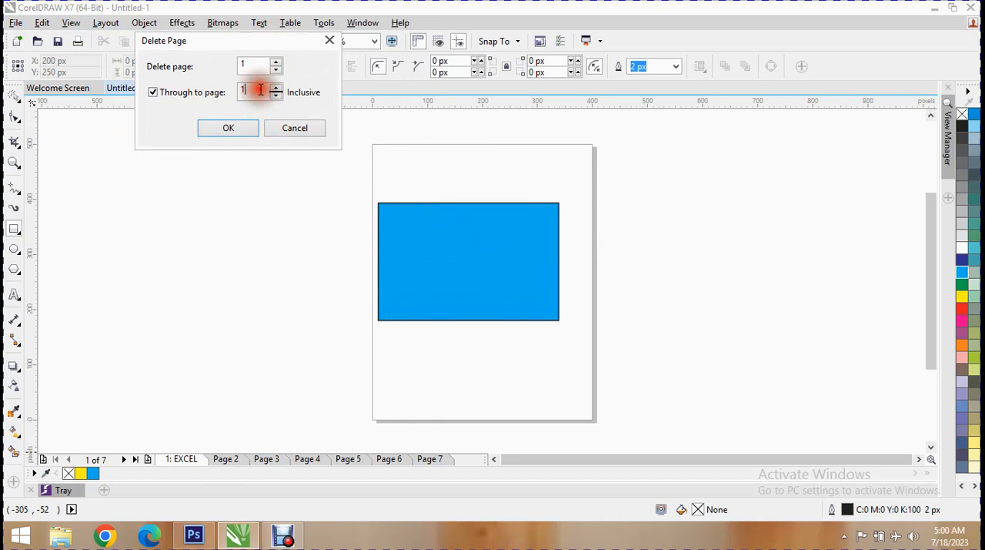
- Try to set the first page of the deletion range to 3 while its end page is 1
click(264, 64)
key(BackSpace)
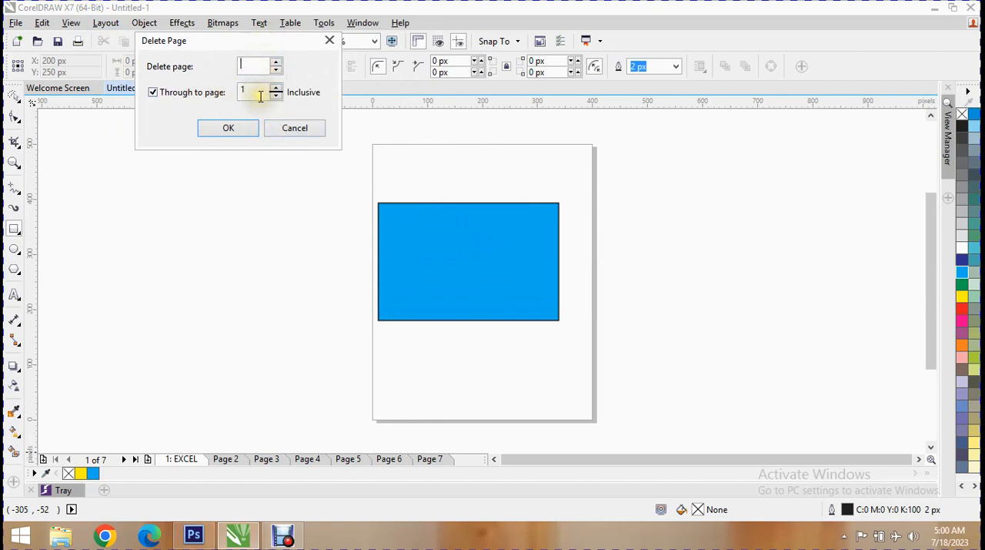
click(248, 93)
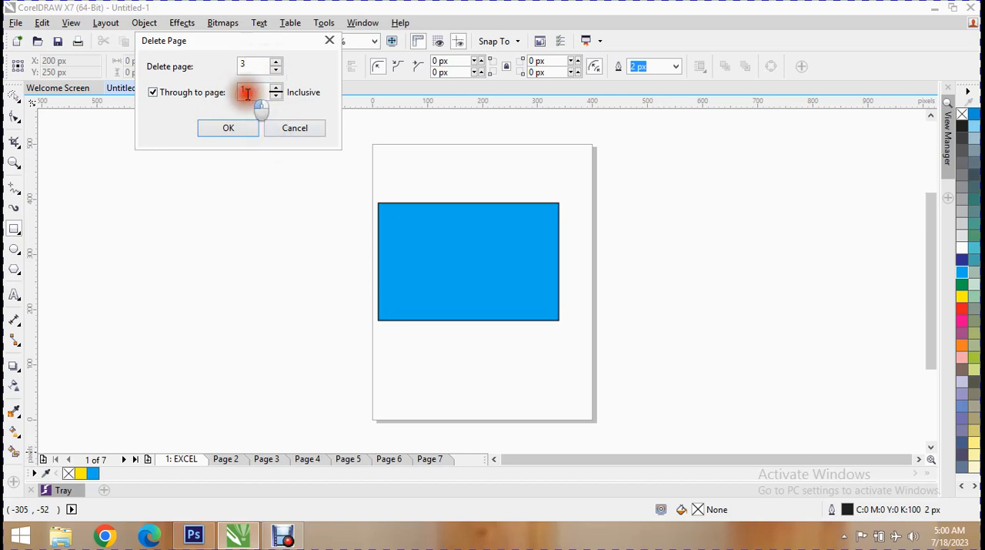
click(281, 120)
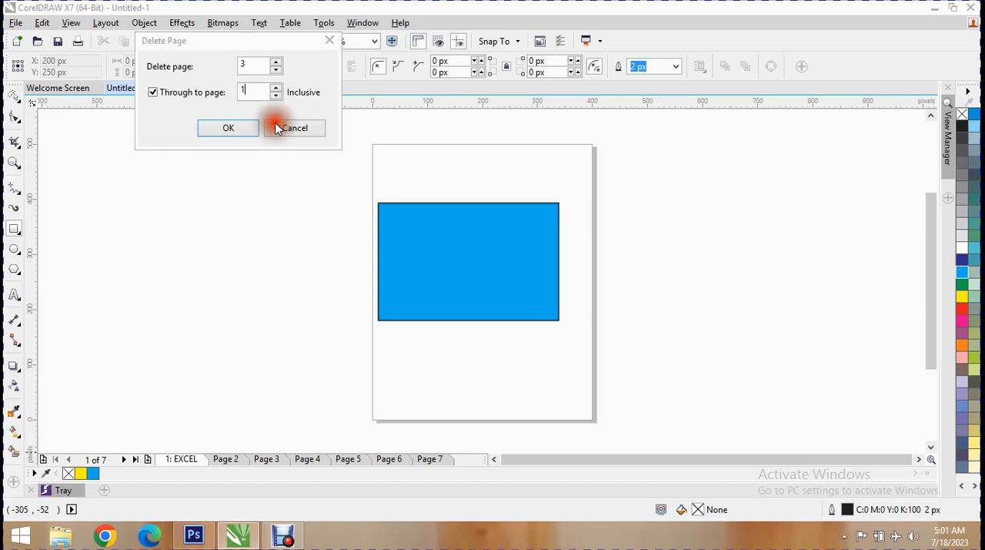
click(260, 67)
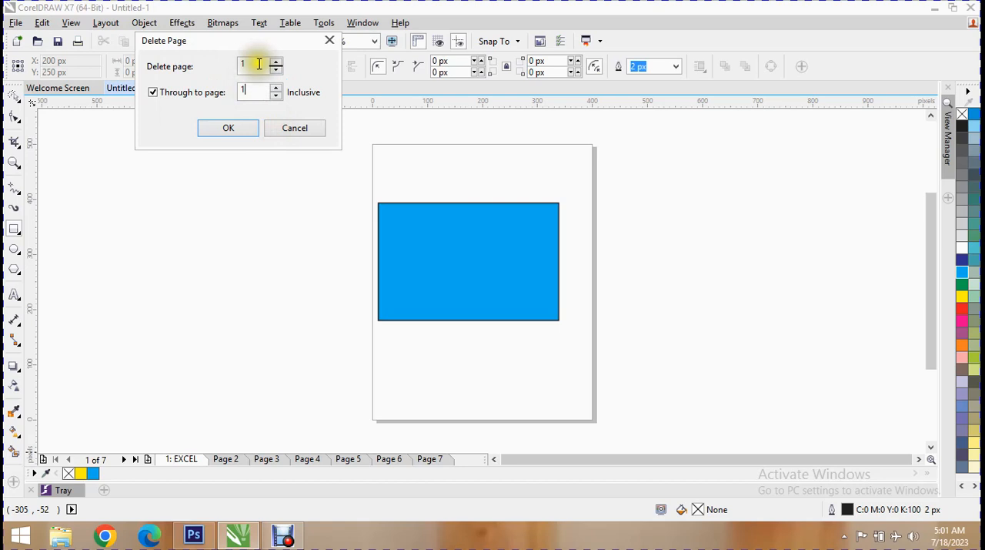
click(260, 67)
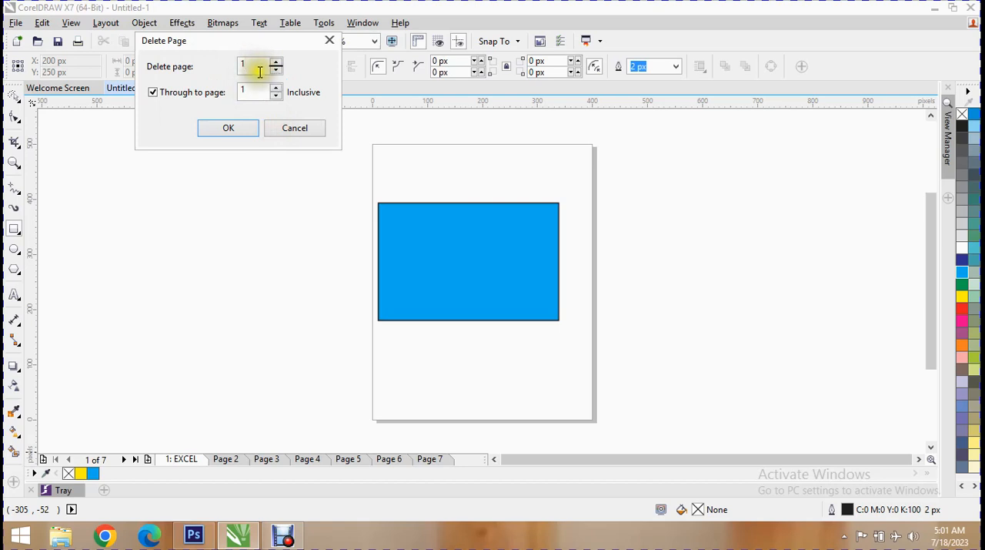
key(BackSpace)
key(BackSpace)
text(3)
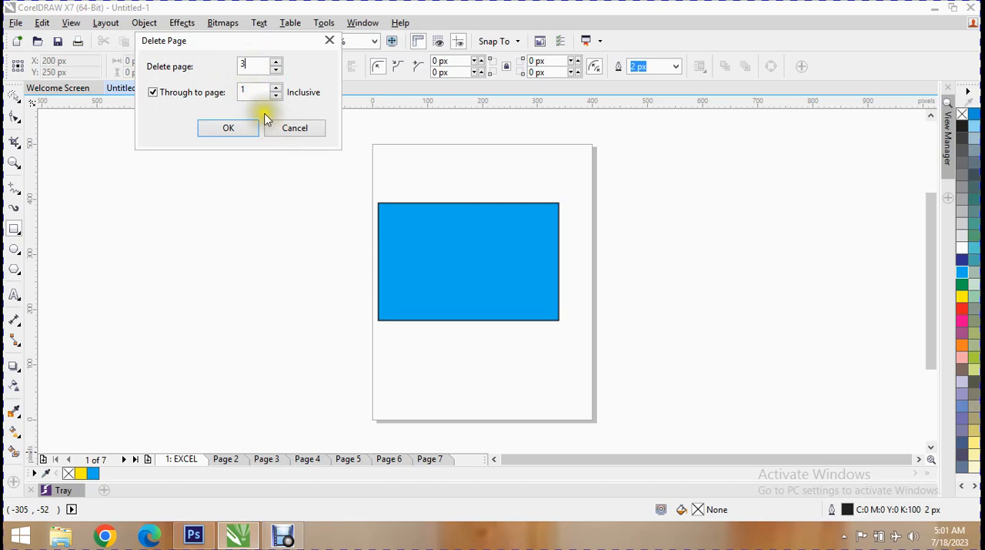
click(265, 93)
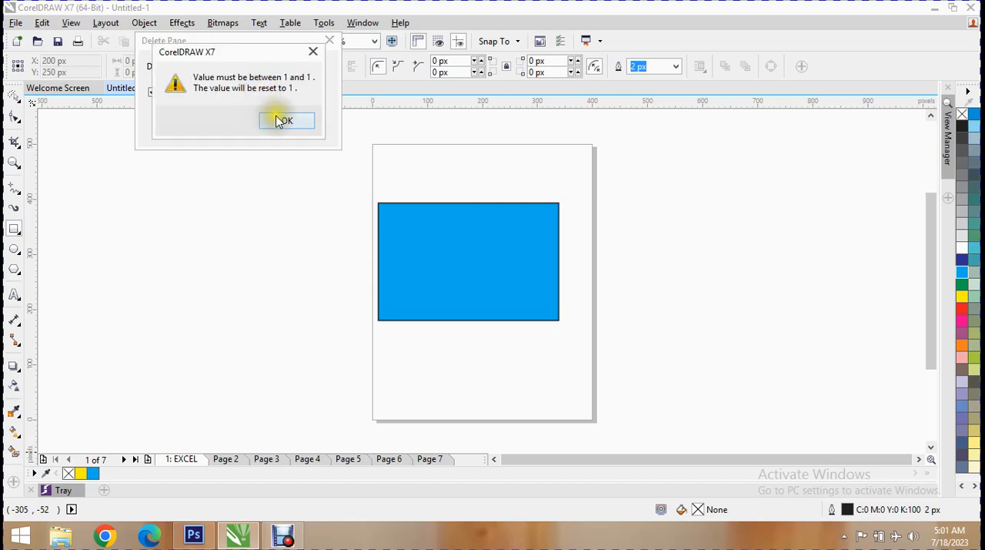
click(285, 122)
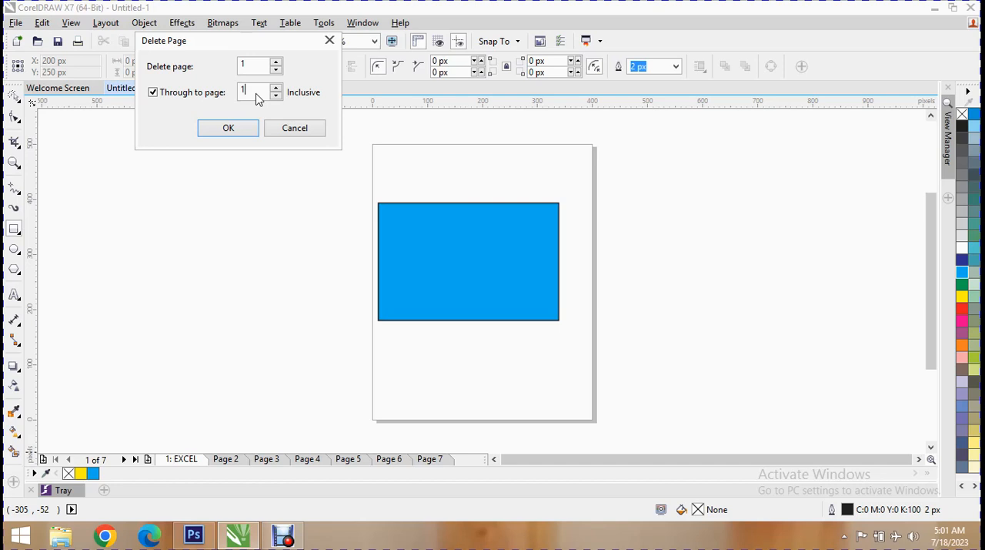
- Adjust both ends of the deletion range to cover only Page 3 and delete that page
click(277, 88)
click(277, 89)
click(277, 89)
click(276, 90)
click(277, 95)
click(276, 95)
click(276, 61)
click(276, 61)
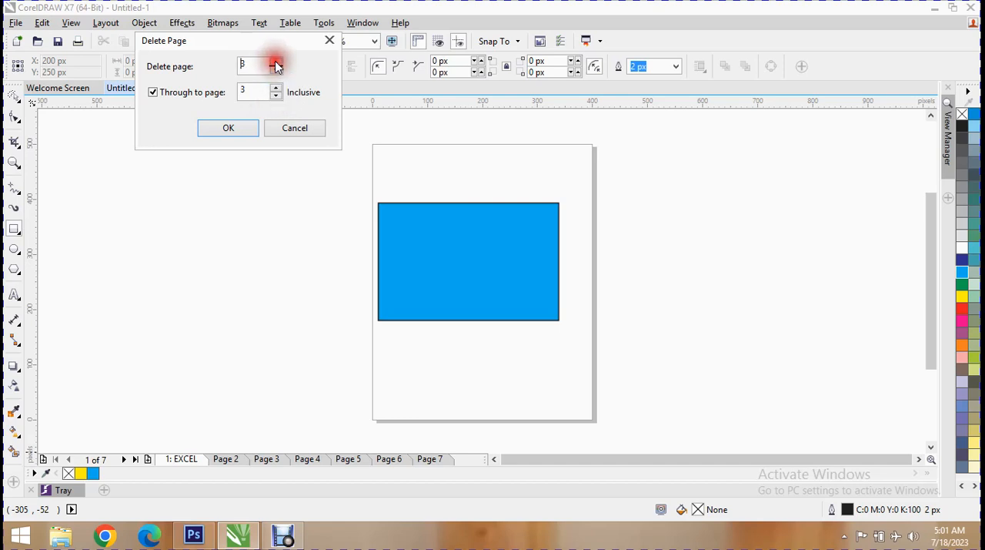
click(241, 132)
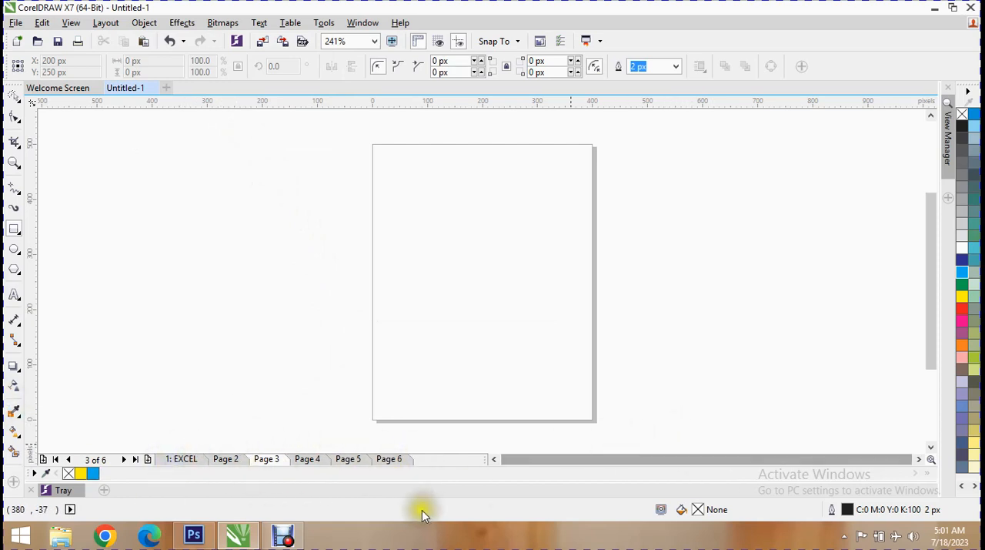
- Delete the last two pages of the document, Page 6 and Page 5
right_click(398, 459)
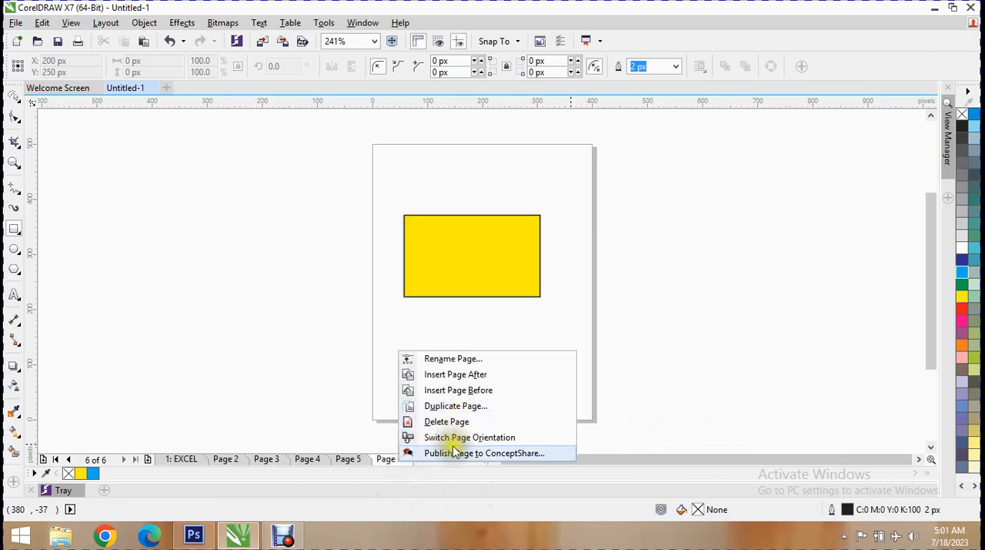
click(435, 421)
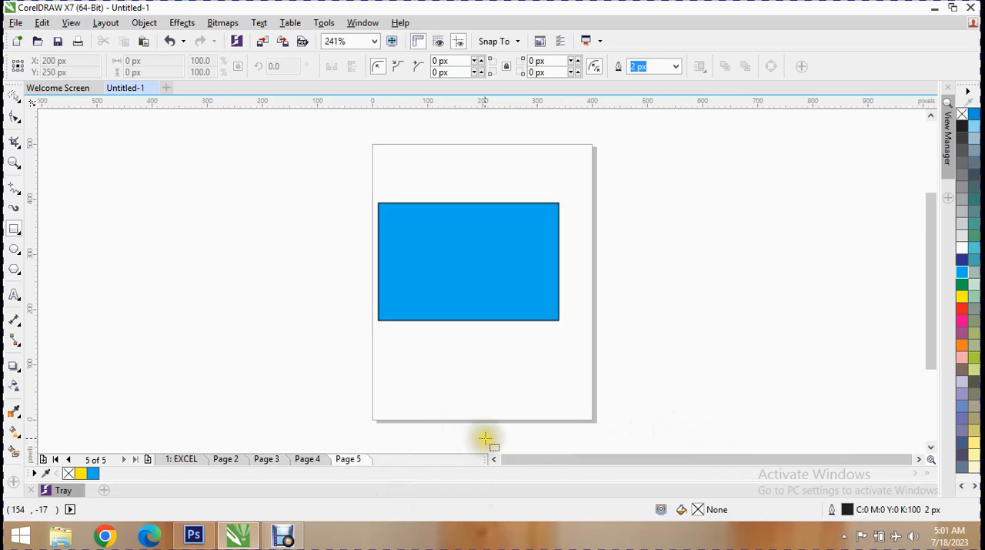
right_click(369, 459)
click(420, 418)
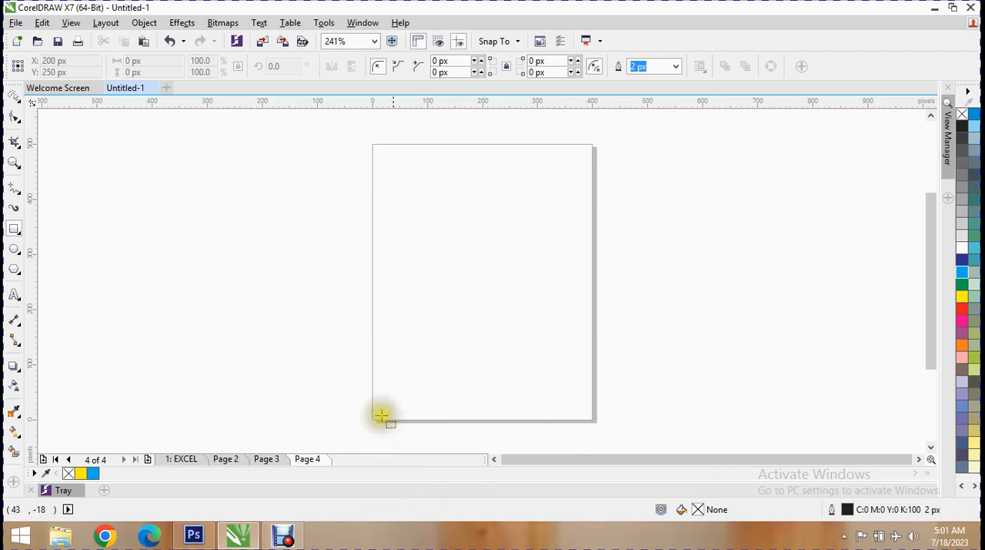
- Jump to page 3 with the Go To Page command
click(101, 23)
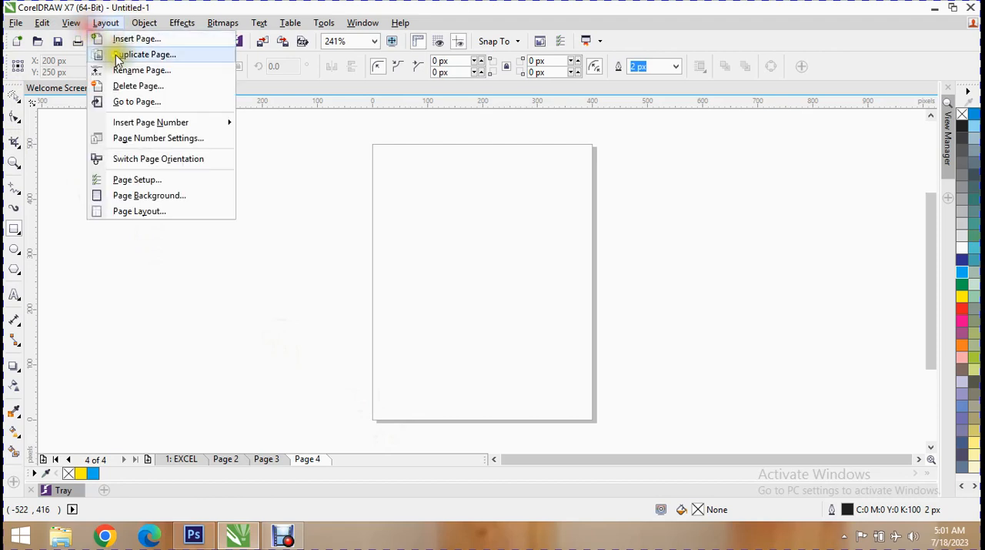
click(145, 102)
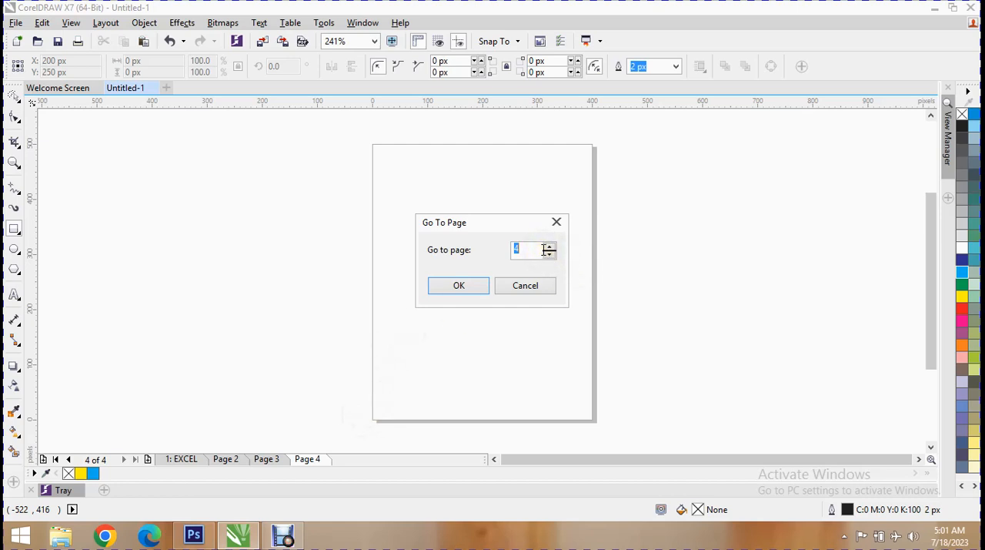
text(3)
click(463, 292)
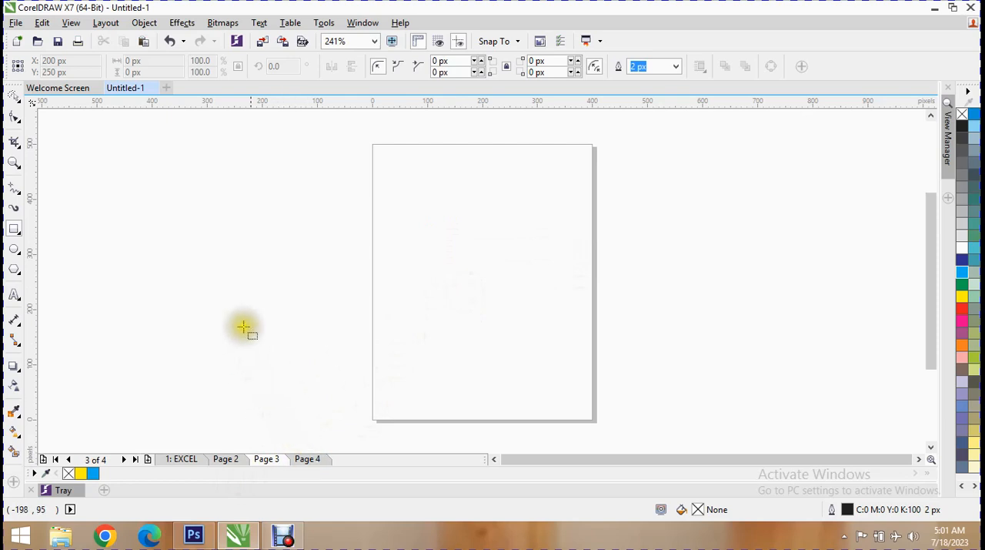
- Return to the EXCEL page and insert a page number on its active layer
click(106, 23)
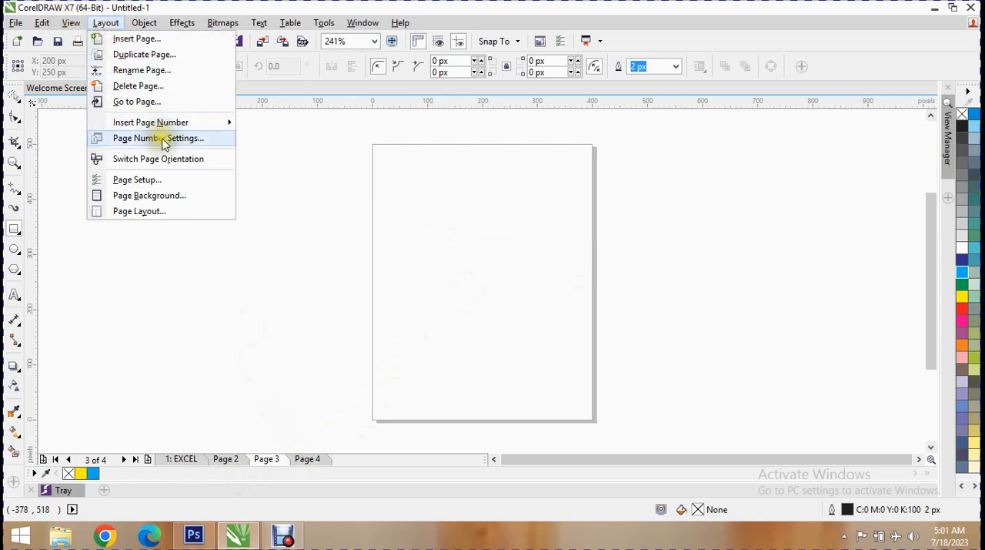
mouse_move(164, 125)
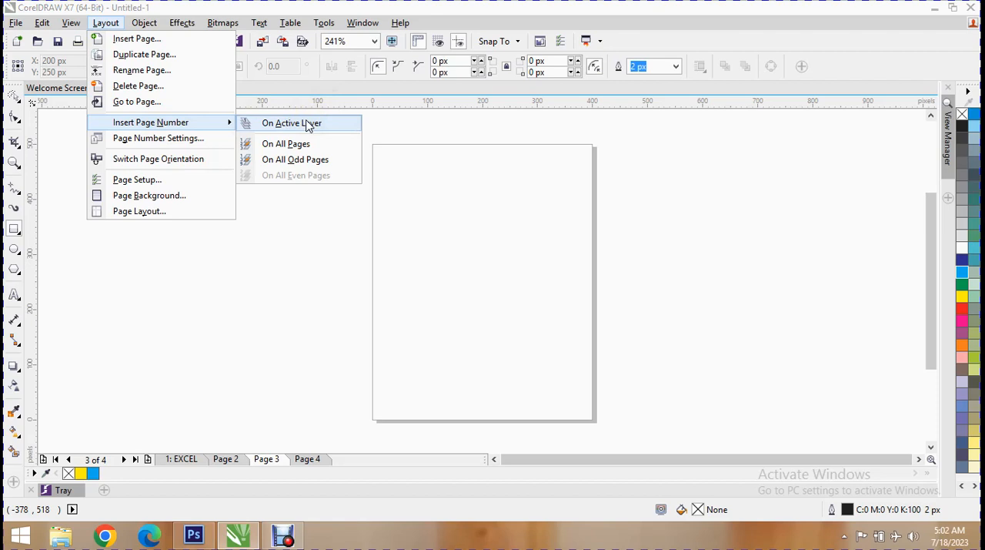
click(166, 460)
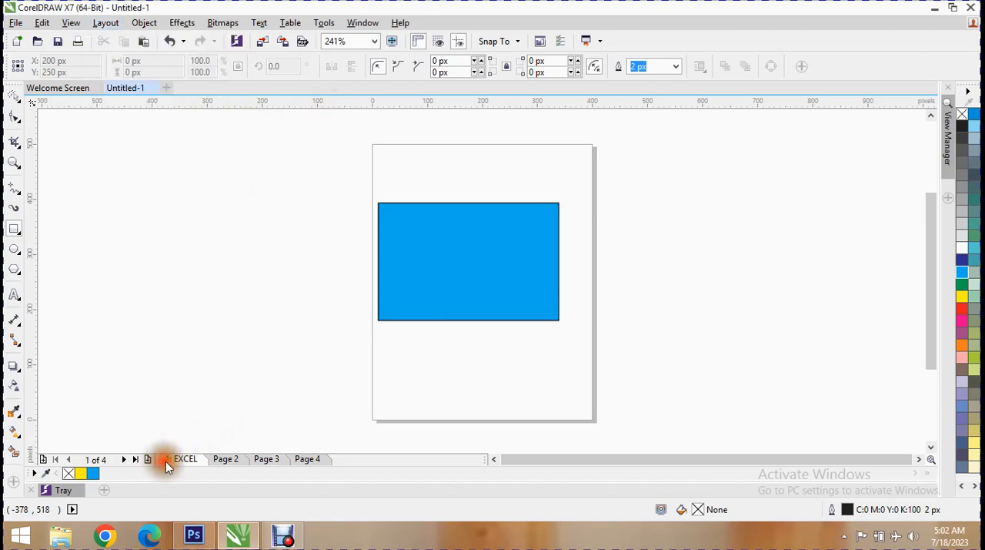
click(142, 22)
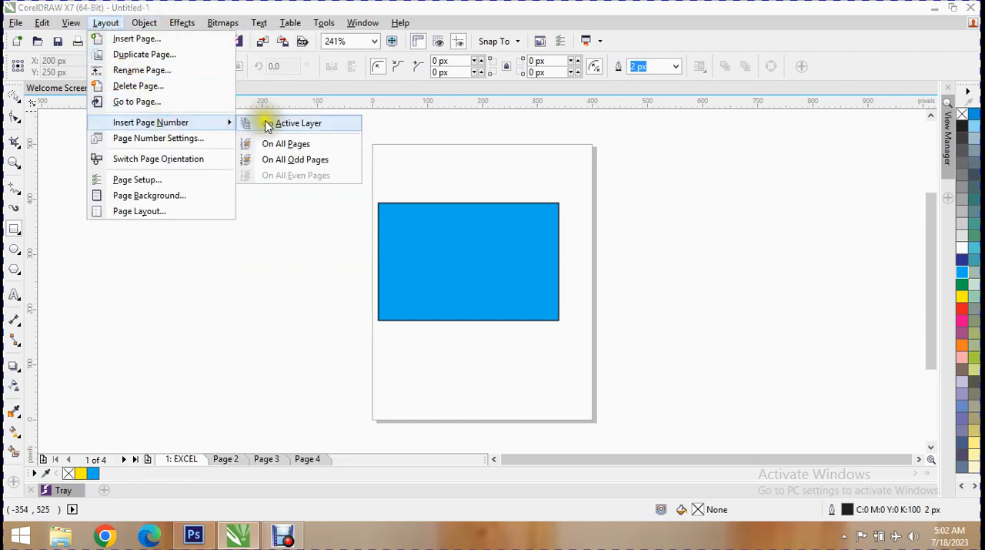
click(270, 124)
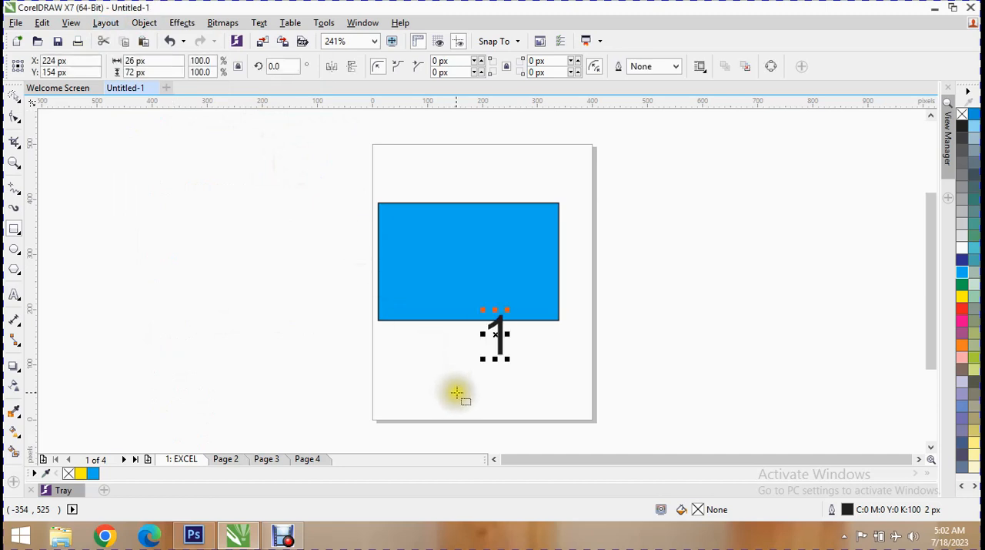
- Move the page number below the blue rectangle, shrink it to about 21 by 57 px, and check Page 2 for a number
drag(497, 339, 451, 374)
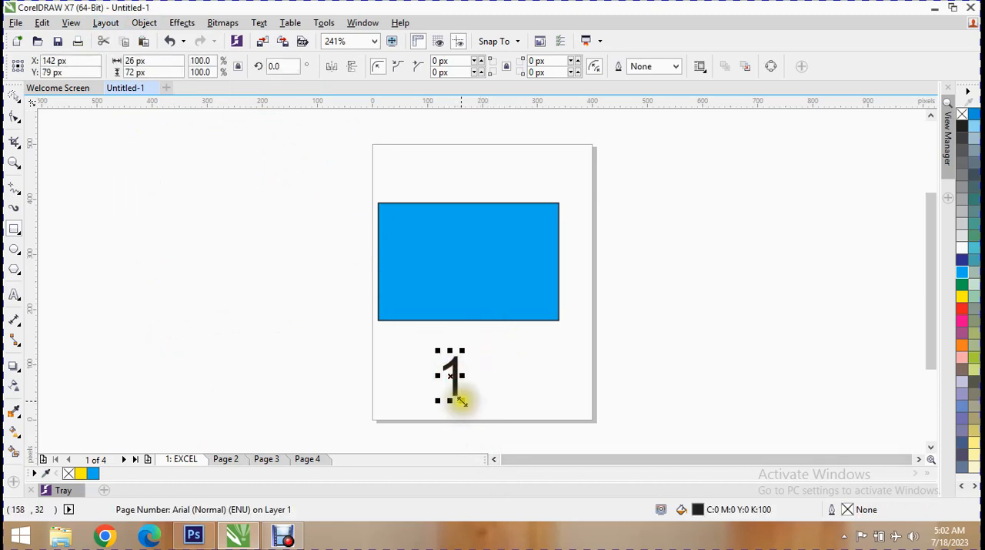
mouse_move(464, 399)
mouse_down()
mouse_move(450, 375)
mouse_move(469, 401)
mouse_move(462, 392)
mouse_up()
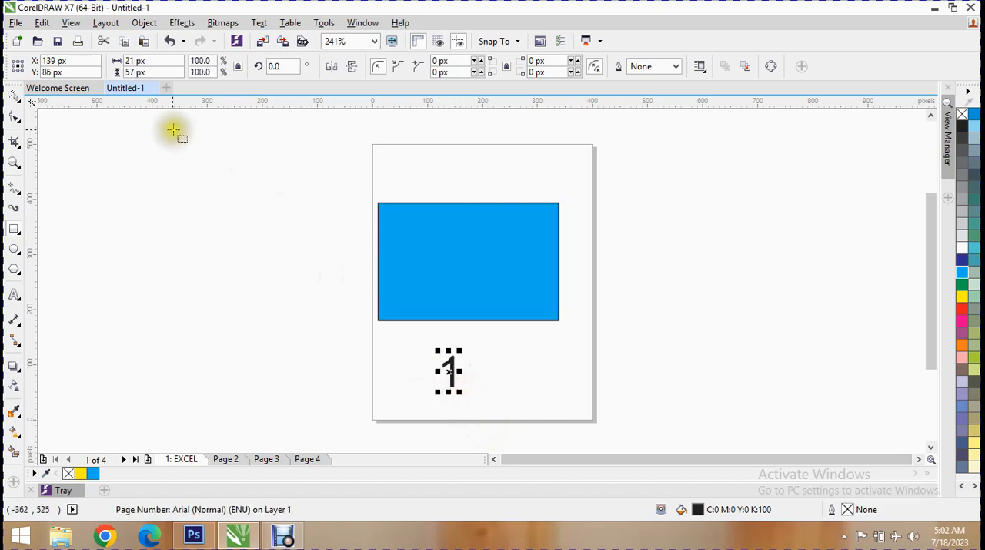
click(223, 458)
click(183, 458)
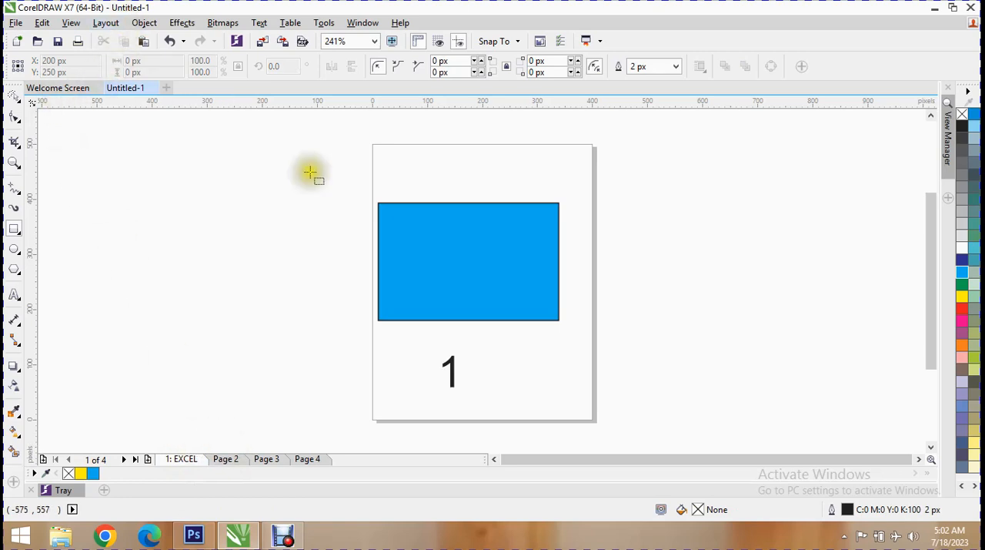
- Delete the page number below the blue rectangle on the EXCEL page
click(450, 372)
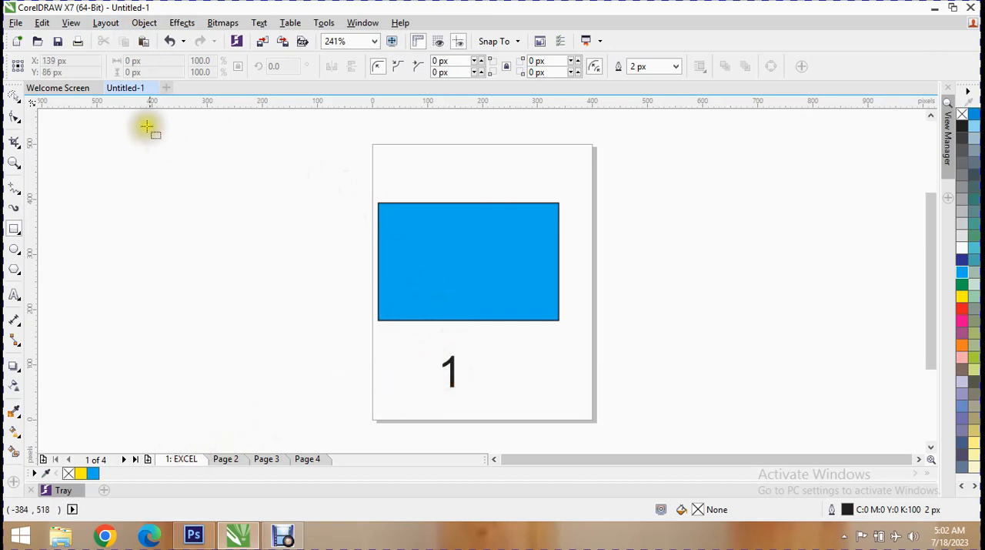
click(13, 95)
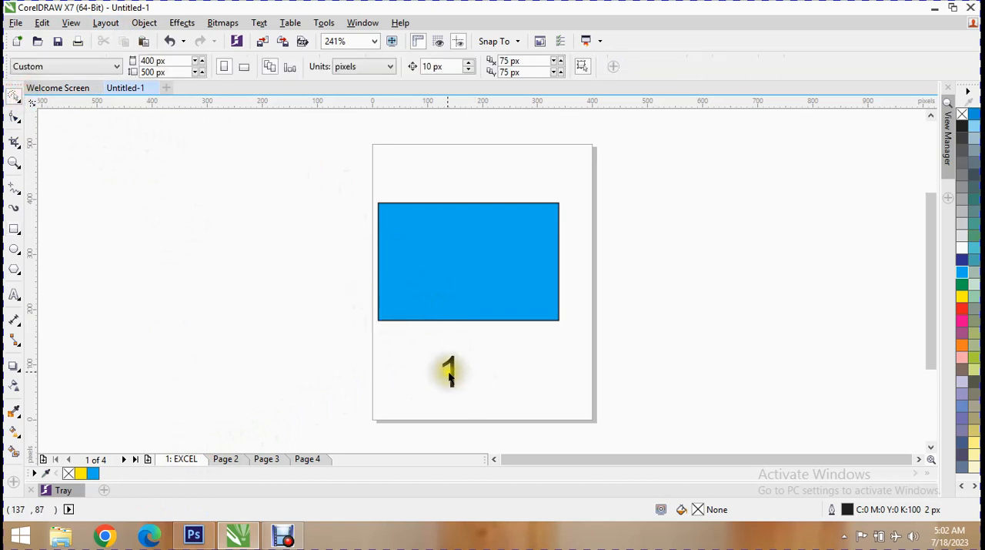
click(450, 375)
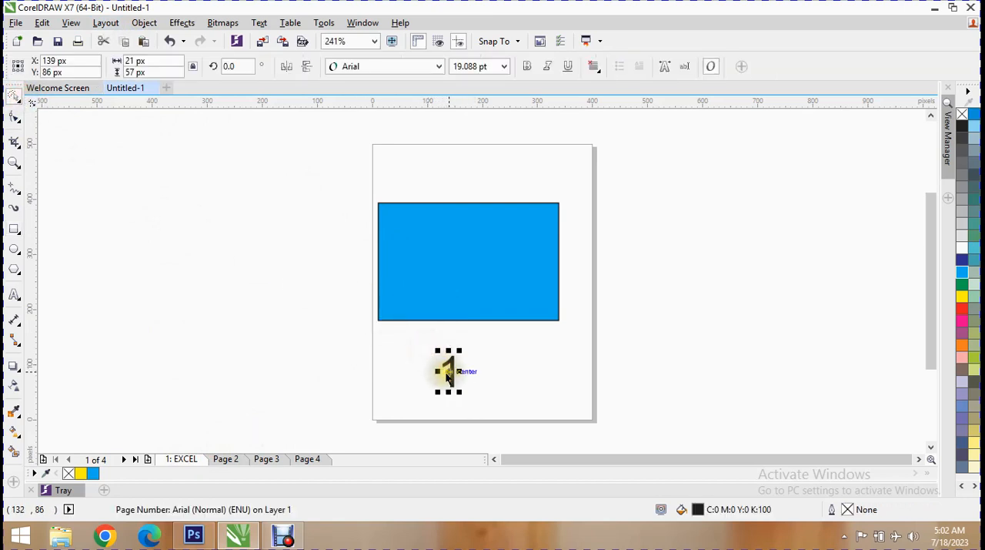
key(Delete)
- Insert page numbers on all pages and move the number below the blue rectangle, to about X 176 px, Y 105 px
click(107, 23)
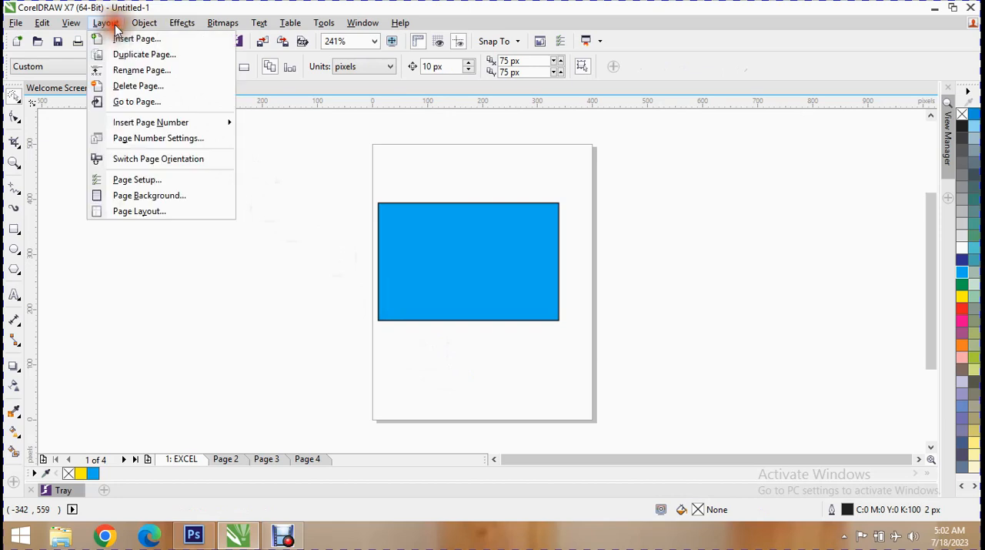
mouse_move(187, 121)
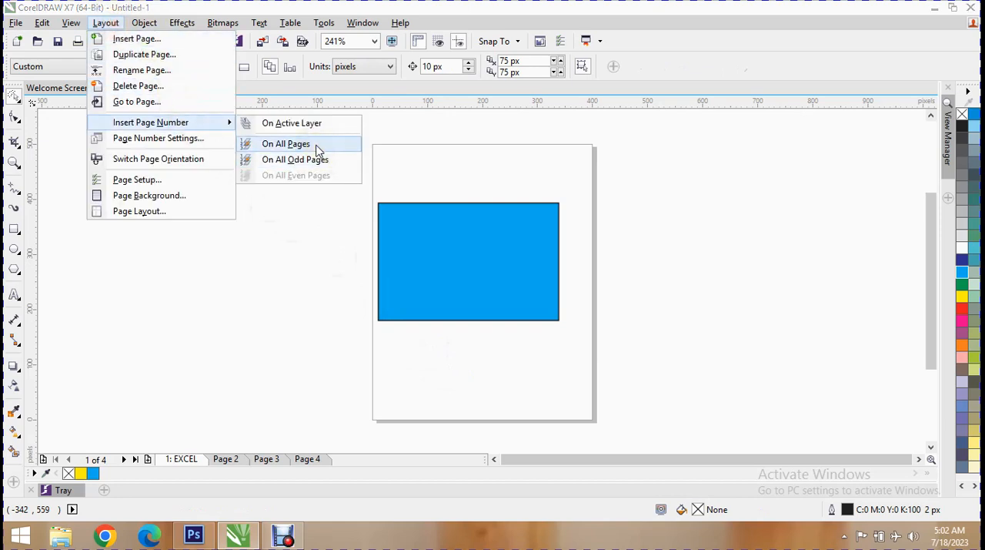
click(318, 150)
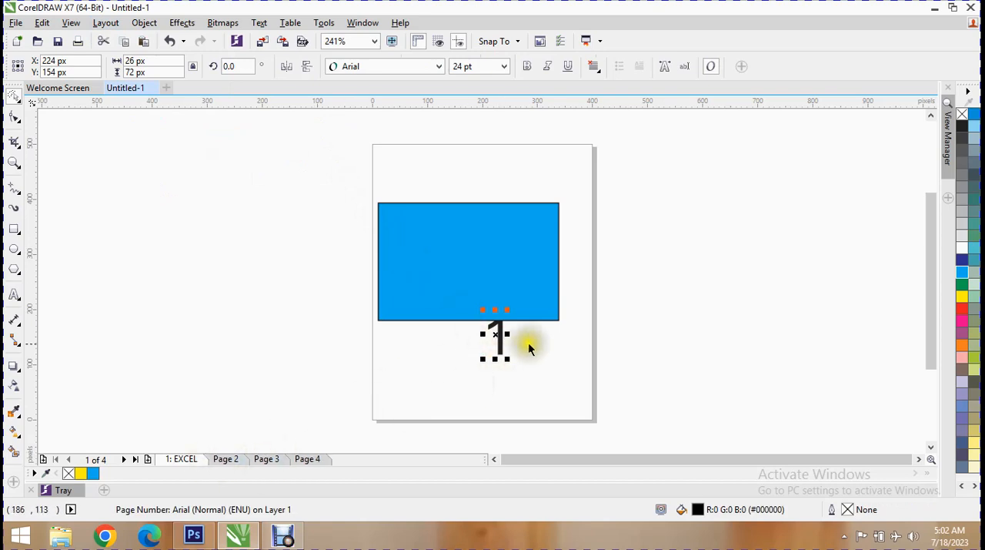
drag(499, 336, 472, 358)
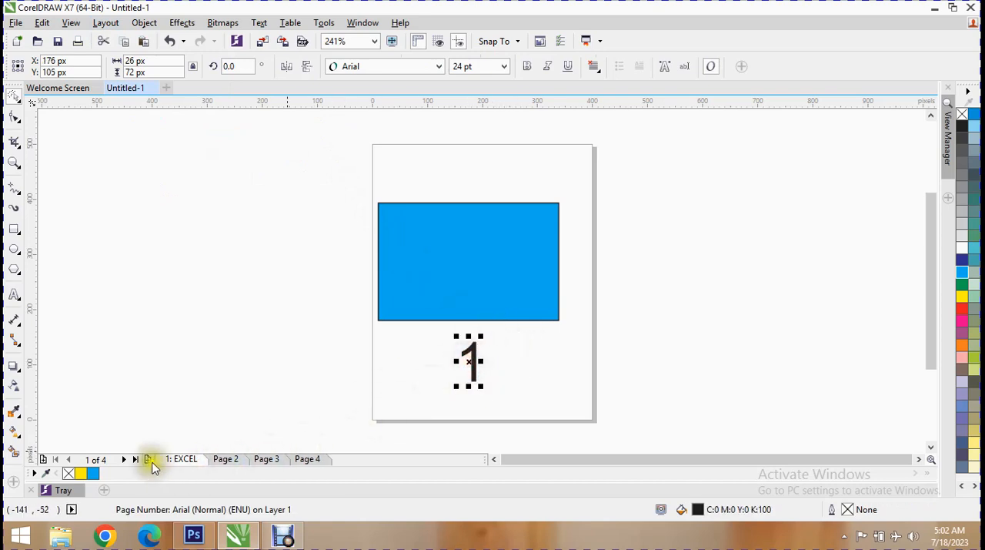
- Check the page numbers on Pages 2 to 4 and add two new pages at the end of the document
click(225, 460)
click(262, 459)
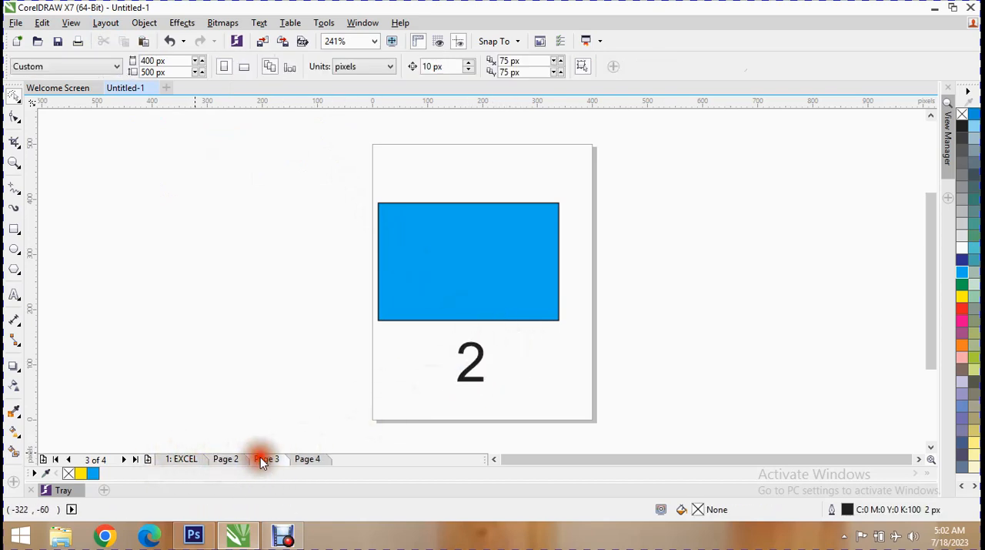
click(307, 459)
click(147, 460)
click(147, 459)
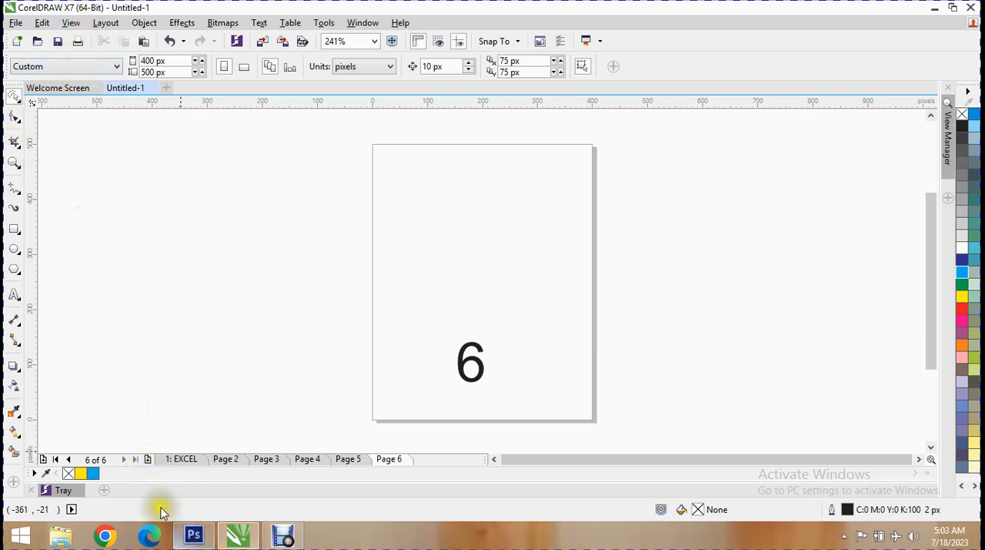
- Compare which odd-page and even-page numbering options are available from the EXCEL page and from Page 2
click(185, 459)
click(106, 22)
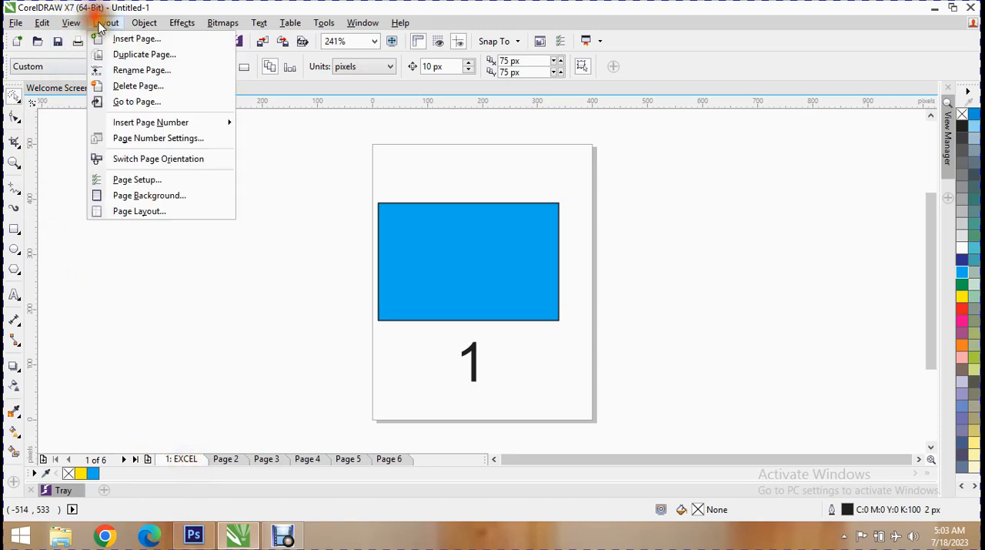
mouse_move(220, 125)
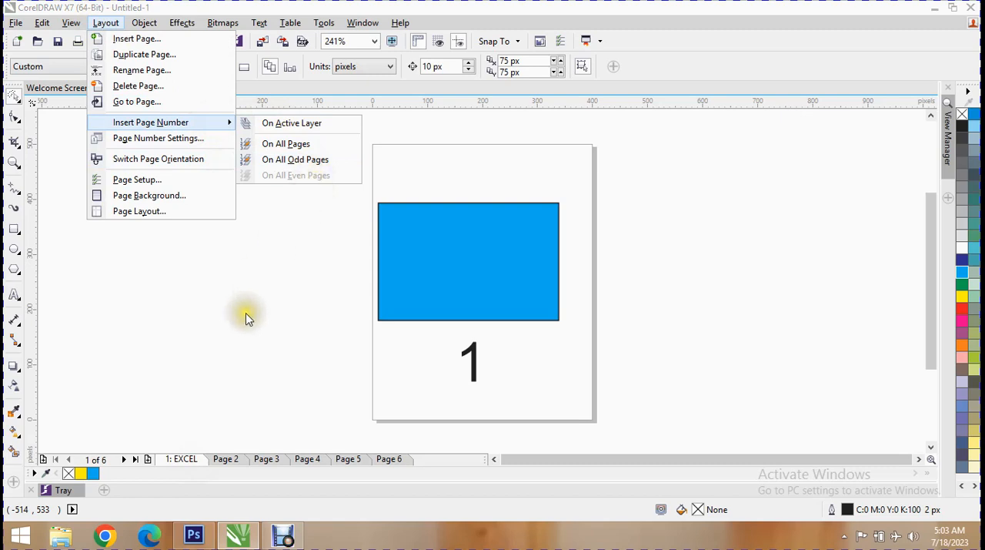
click(225, 461)
click(105, 22)
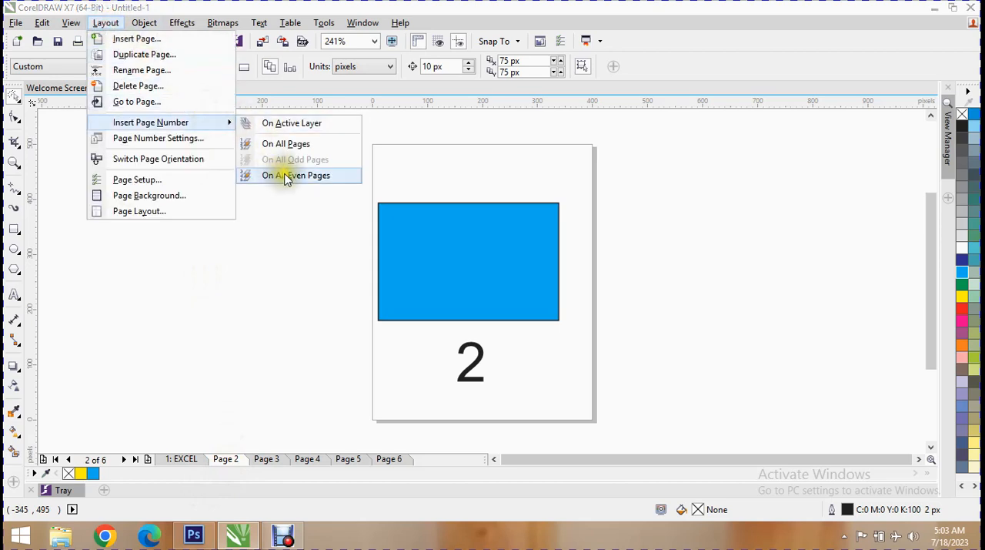
click(290, 180)
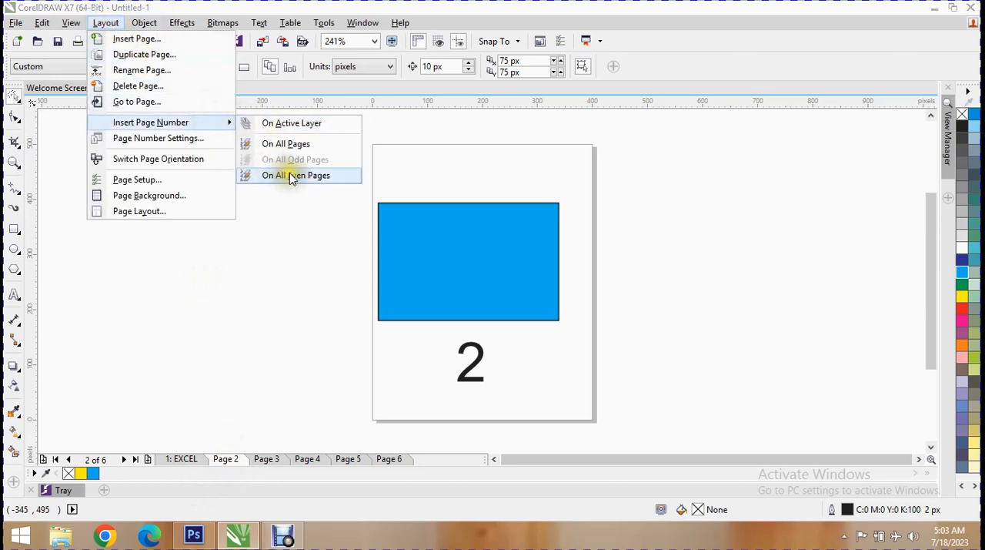
click(294, 177)
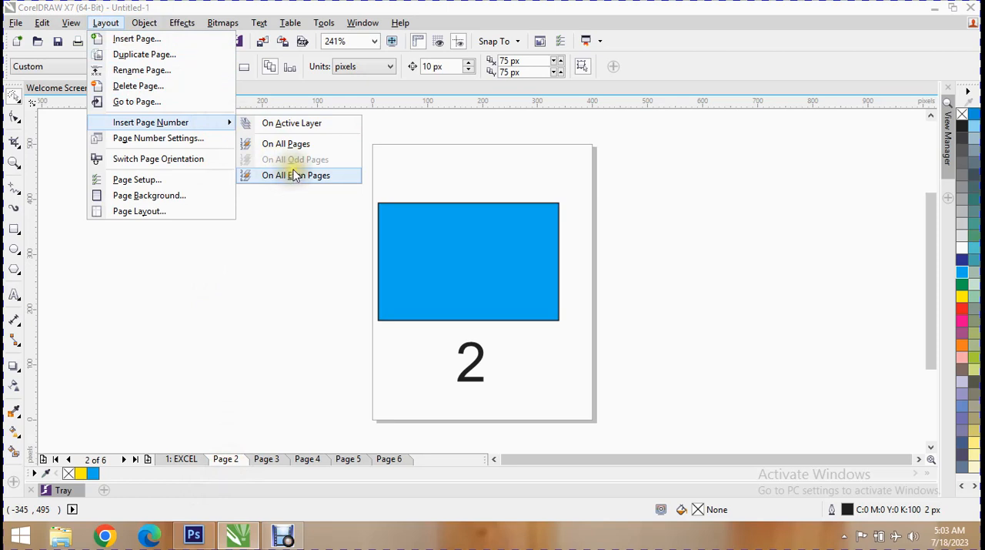
click(294, 176)
click(293, 174)
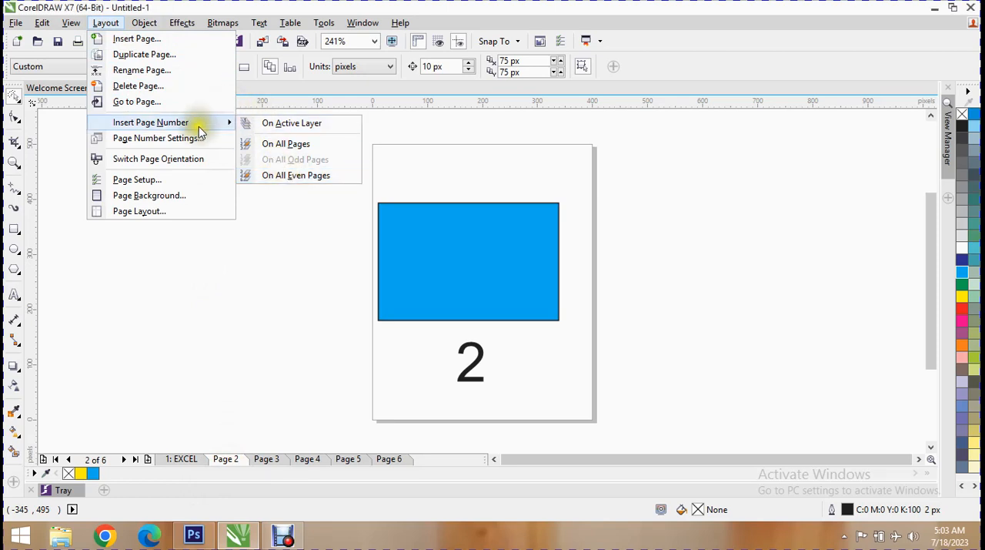
- In the page number settings, set the numbering to start at number 3 and start on page 3
click(192, 150)
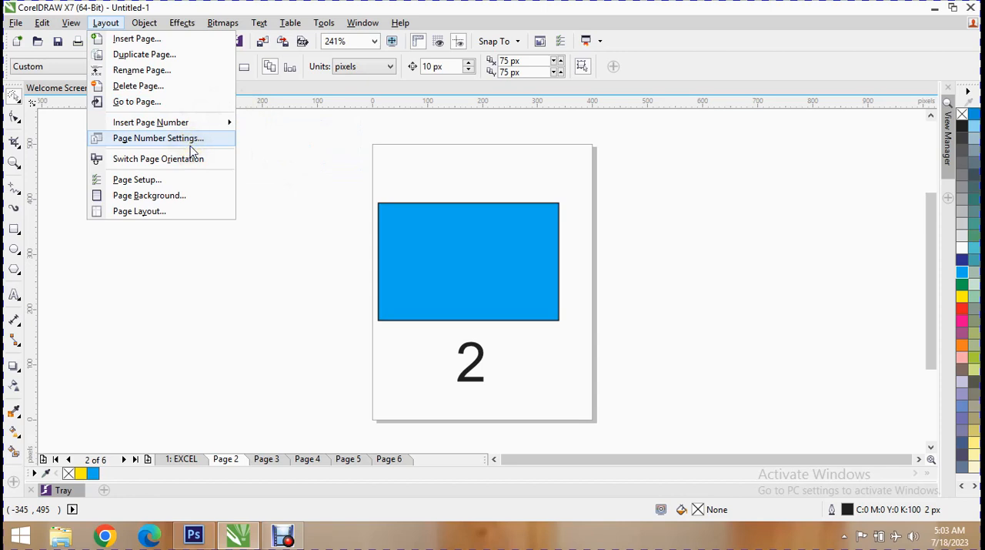
click(191, 149)
drag(401, 202, 101, 80)
click(171, 105)
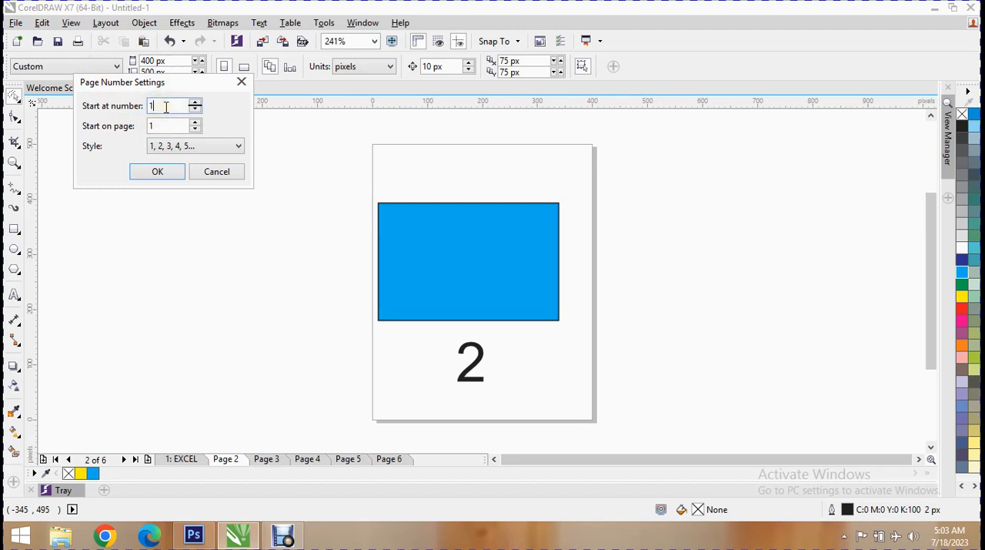
click(196, 101)
click(197, 102)
click(169, 105)
click(171, 126)
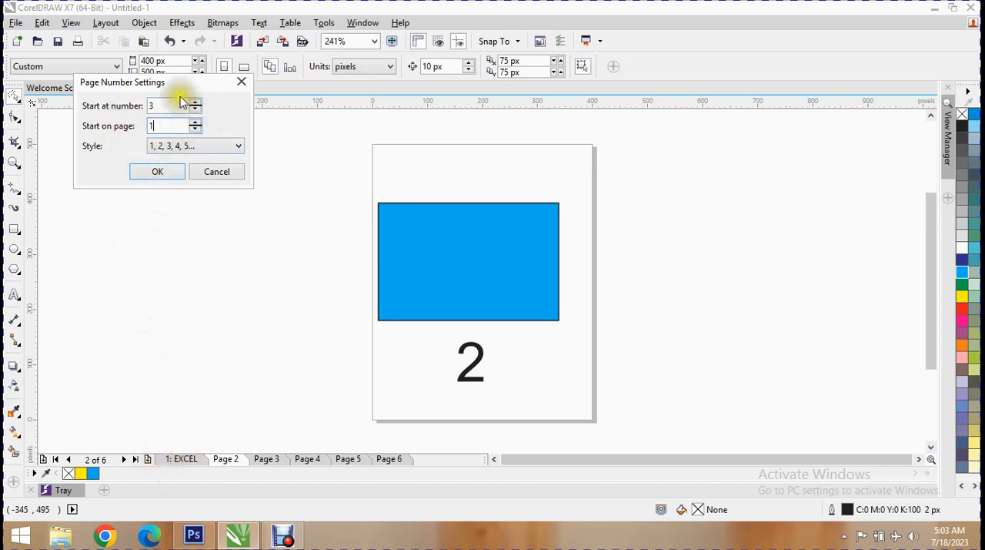
double_click(197, 121)
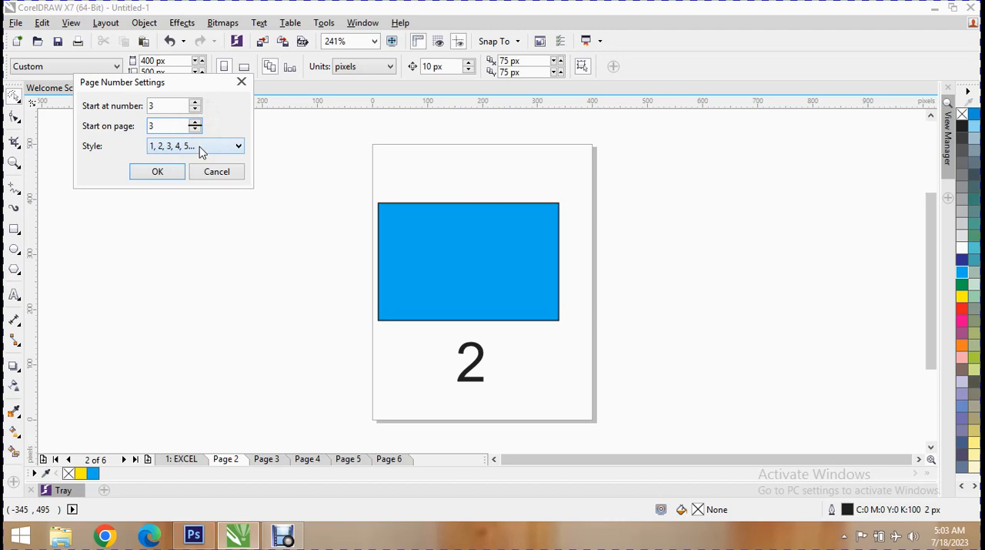
- Try the I, II, III, IV, V... number style, choose 1, 2, 3, 4, 5... instead, apply the settings and check Page 3
click(174, 155)
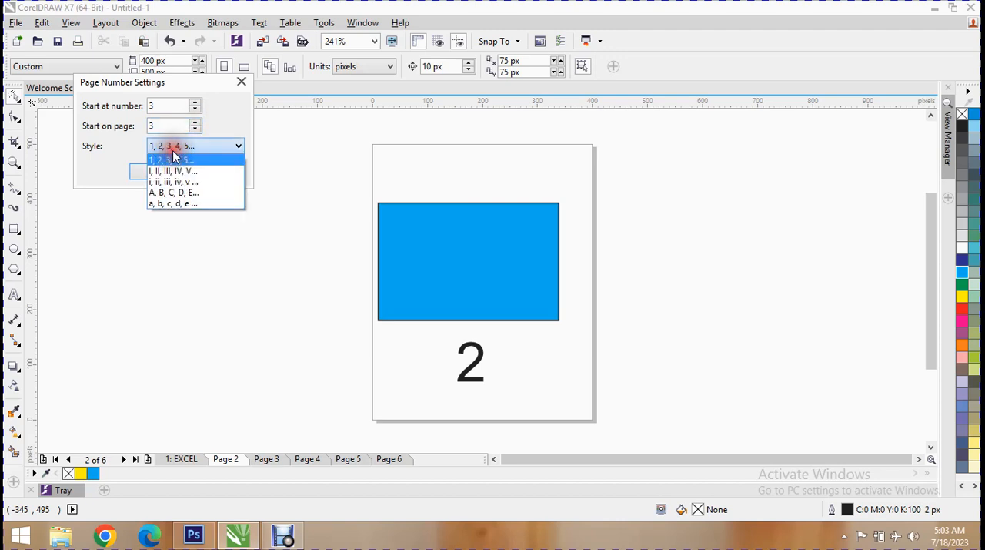
click(182, 172)
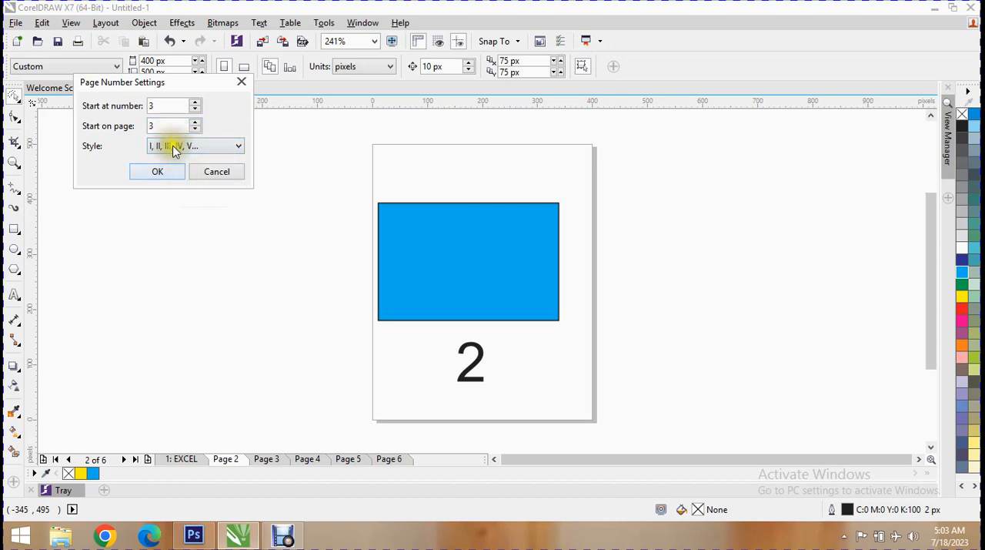
click(173, 145)
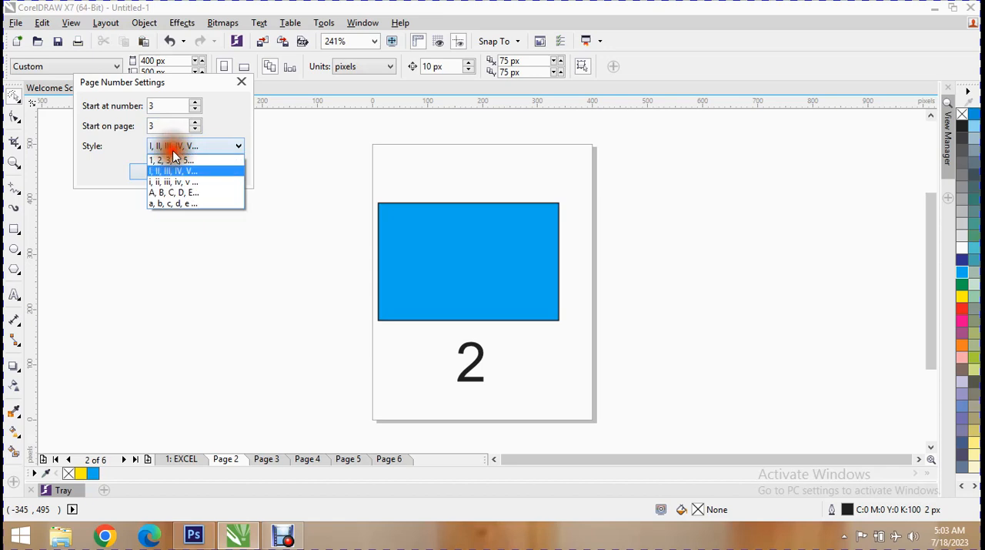
click(162, 213)
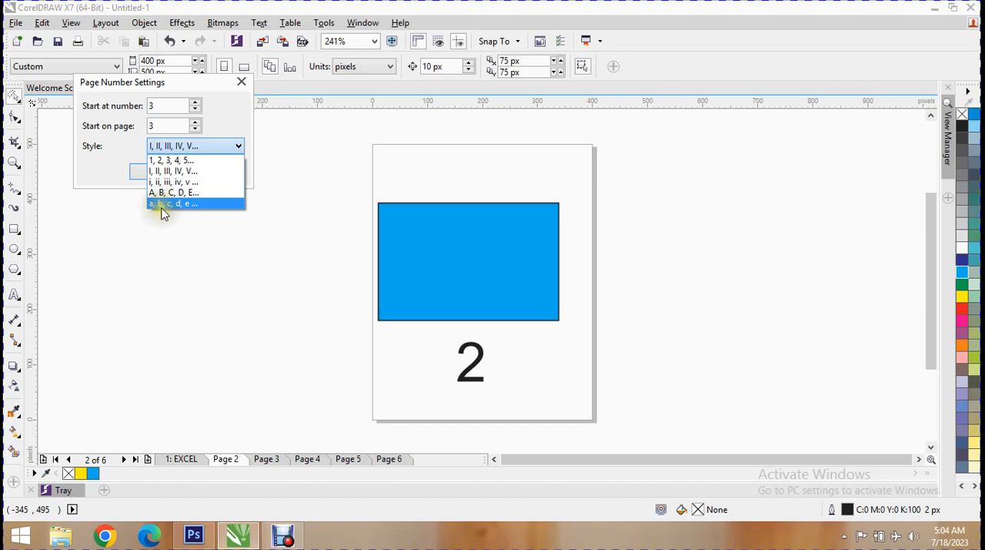
click(186, 160)
click(158, 171)
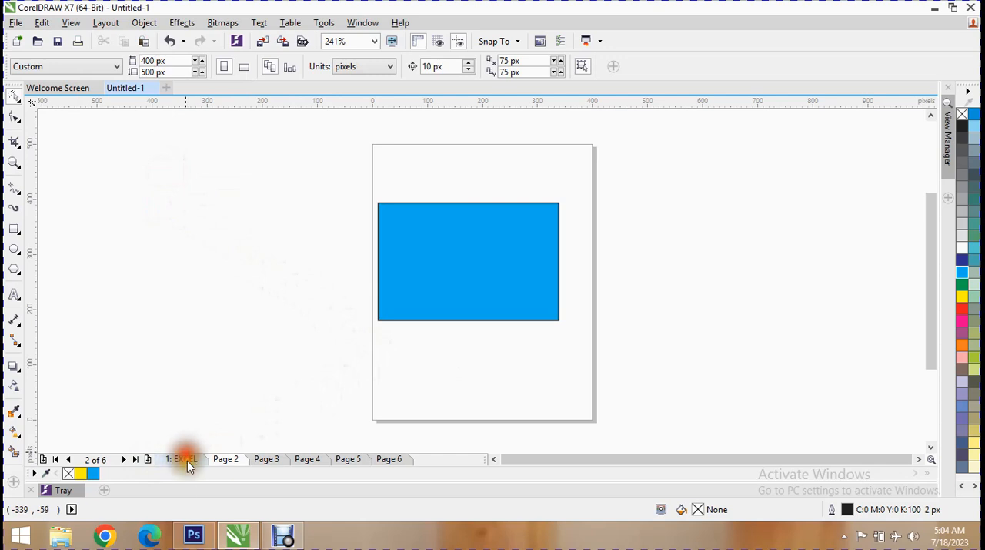
click(261, 459)
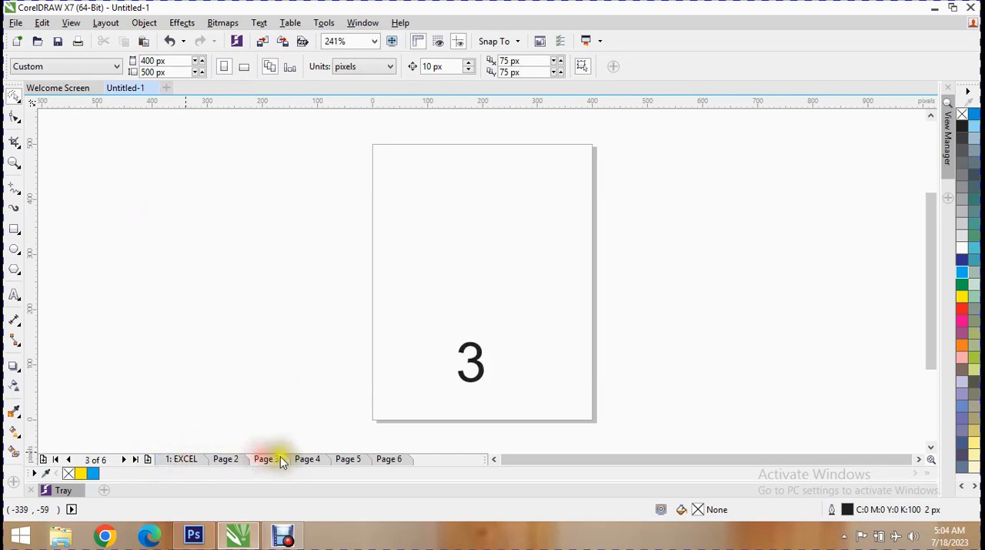
- Return to the EXCEL page and insert page numbers on all pages again
click(191, 459)
click(106, 23)
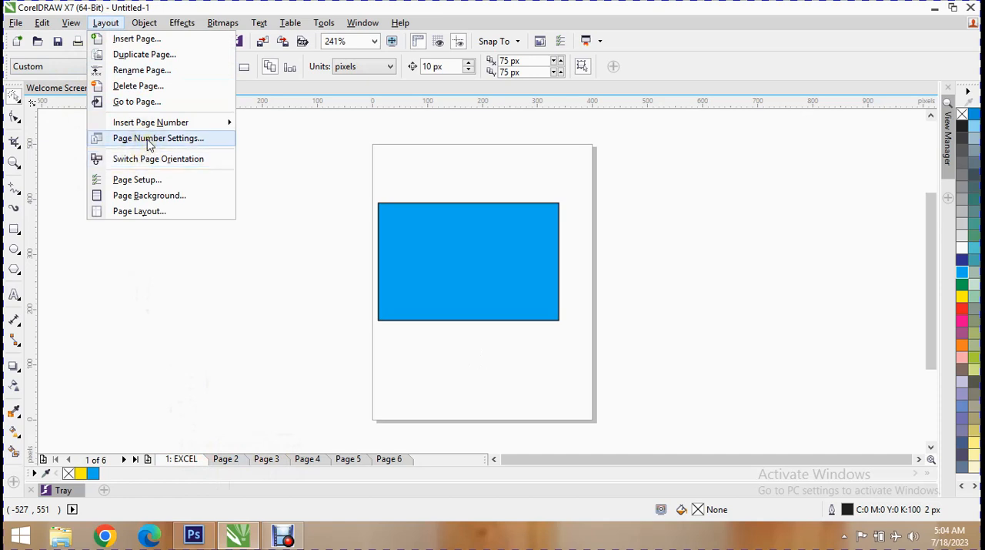
mouse_move(187, 122)
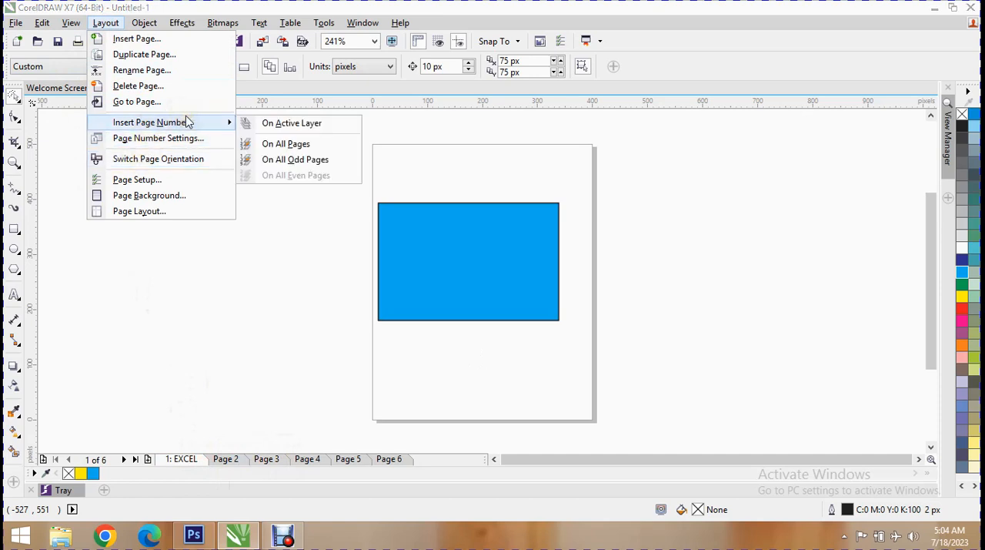
click(341, 146)
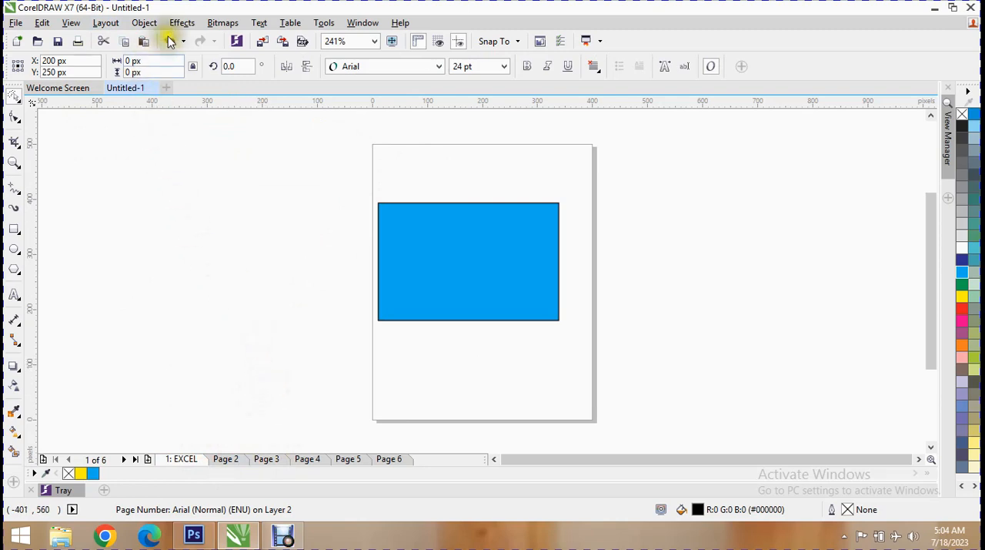
- Switch the page orientation to landscape and back to portrait
click(105, 22)
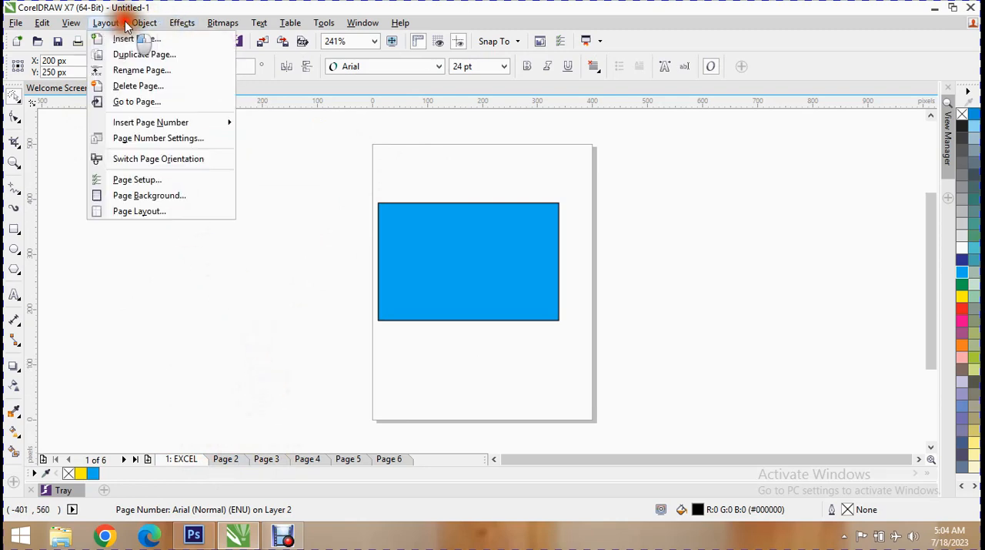
click(179, 159)
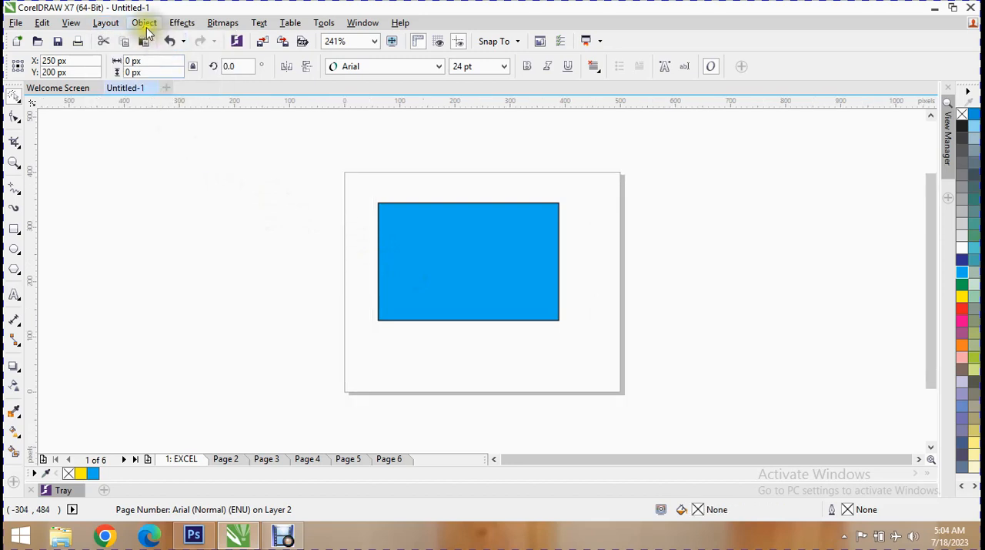
click(105, 23)
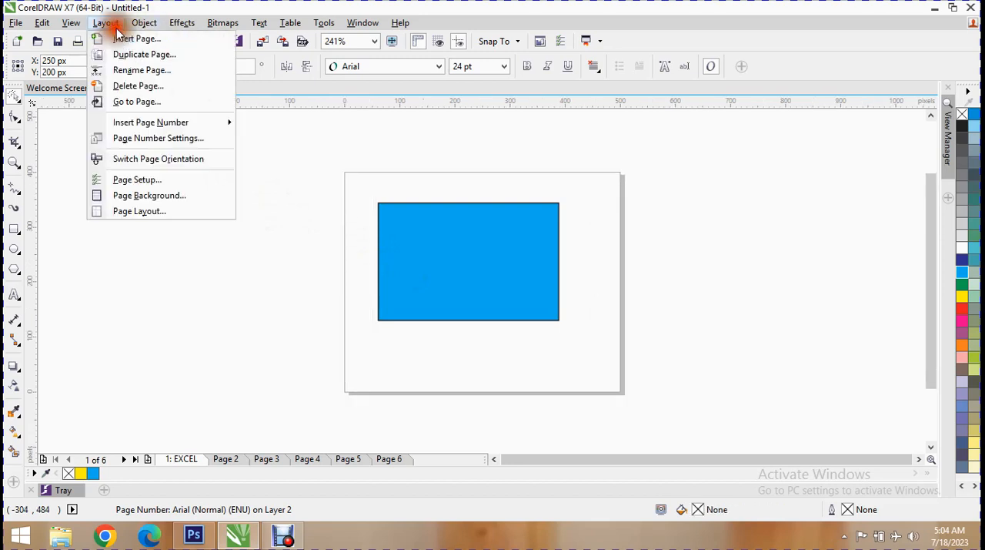
click(170, 162)
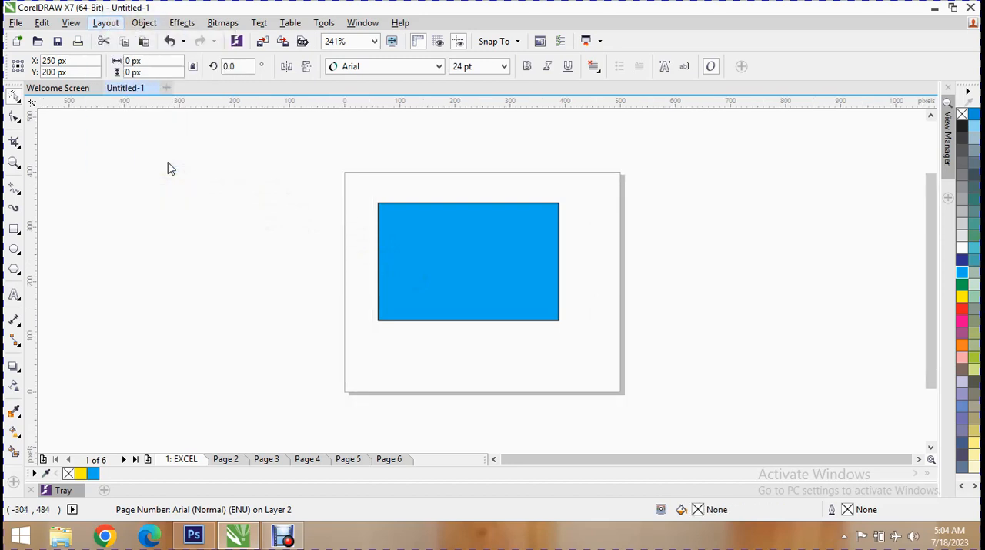
- Open the page setup and examine the page size presets, measurement units and landscape and portrait orientation options
click(97, 23)
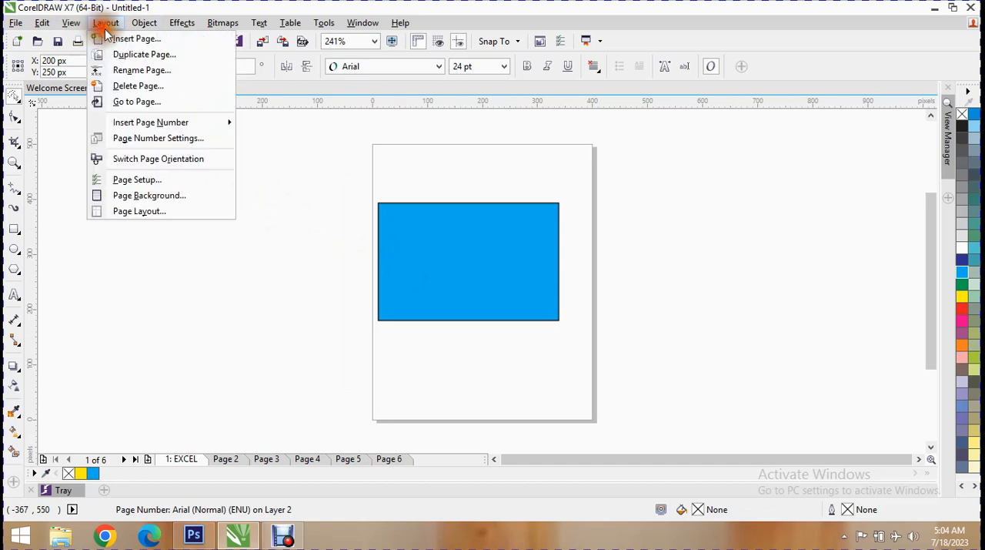
click(185, 181)
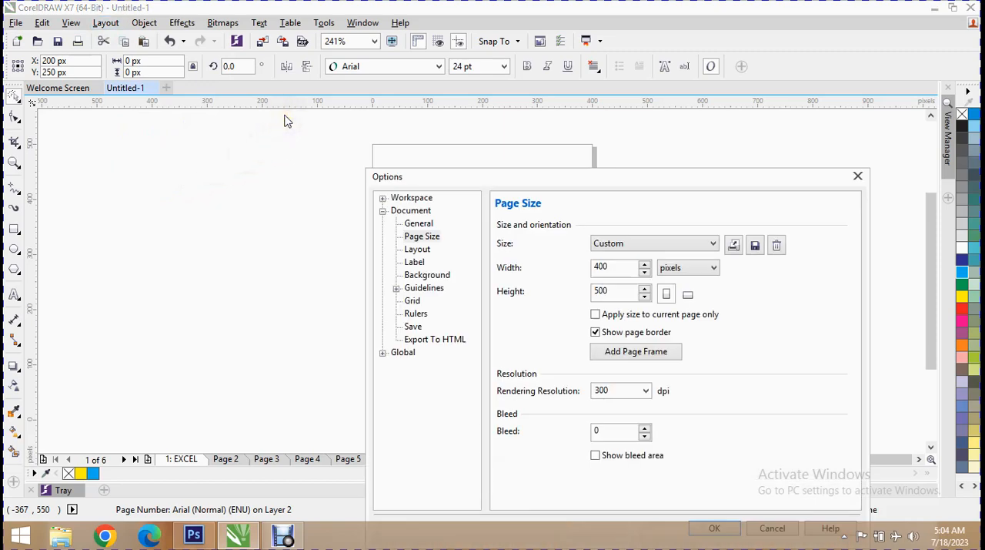
drag(517, 185, 249, 50)
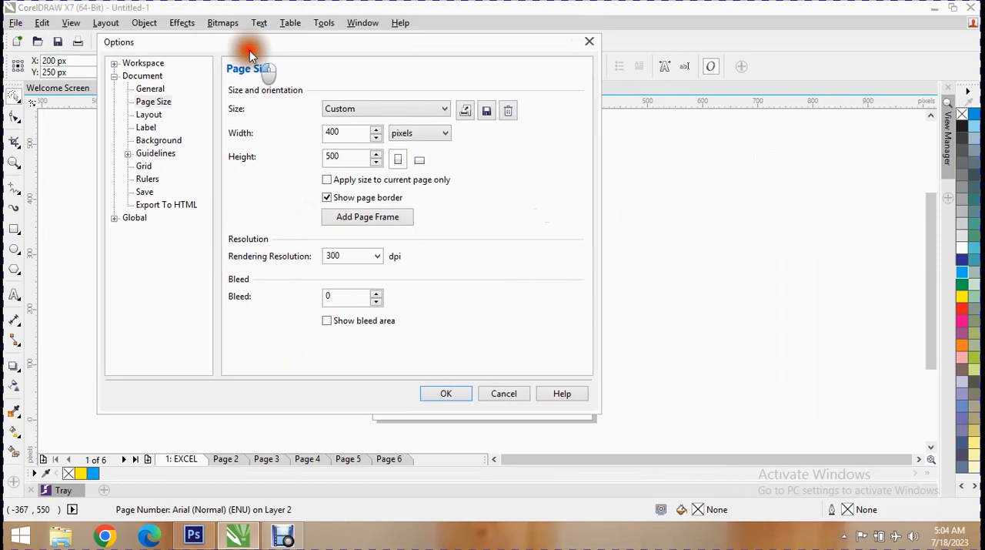
click(332, 112)
click(332, 111)
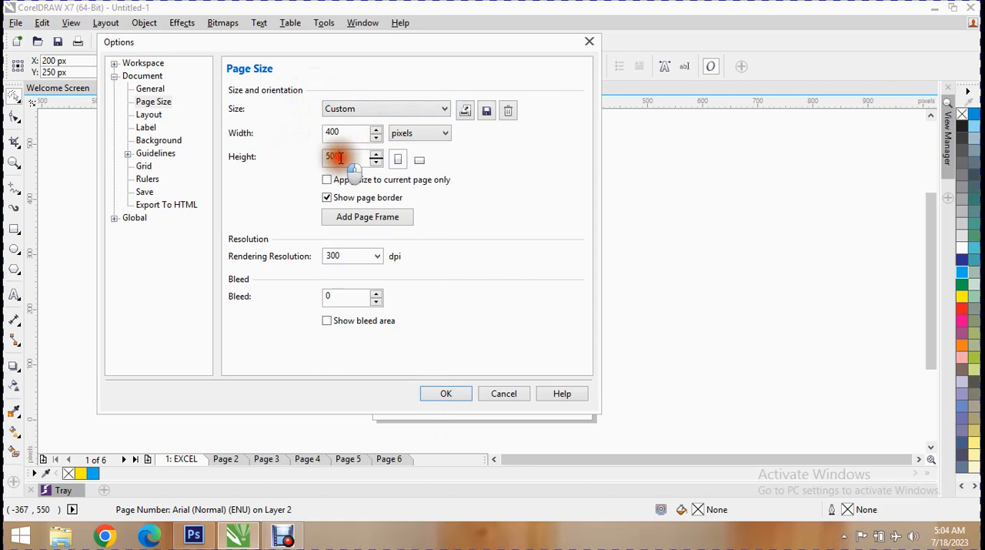
click(411, 135)
click(414, 138)
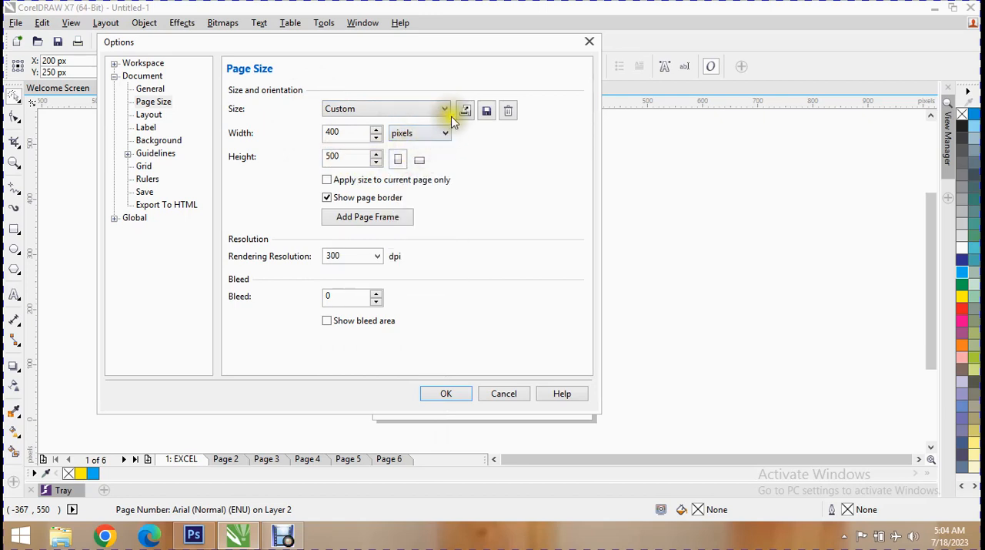
click(428, 162)
click(403, 164)
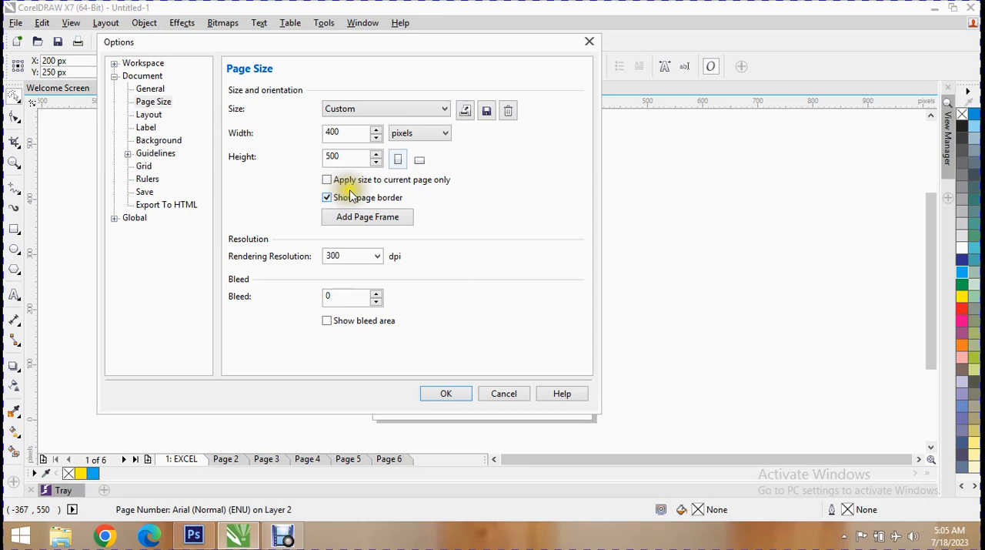
- Restrict the page size to the current page only, add a page frame and apply the settings
click(347, 181)
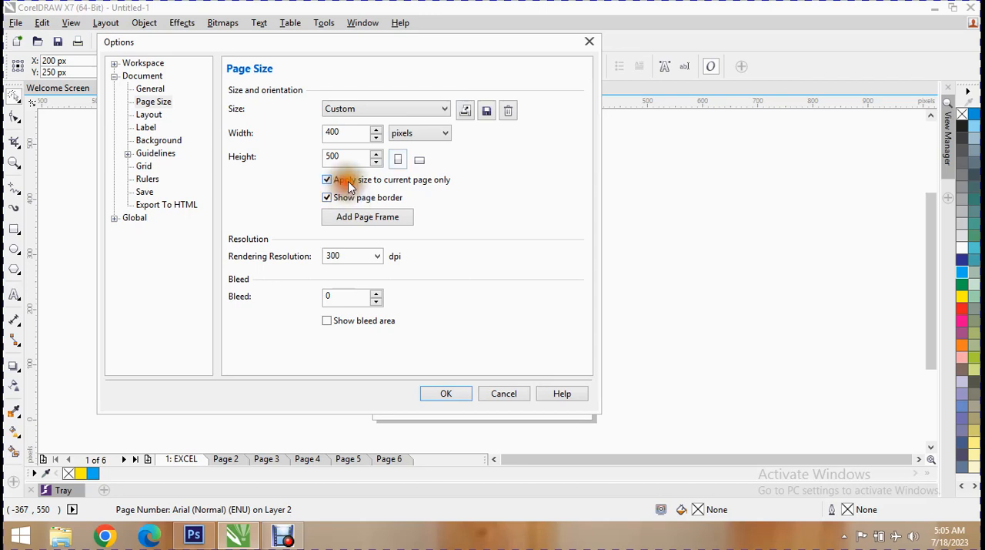
click(381, 221)
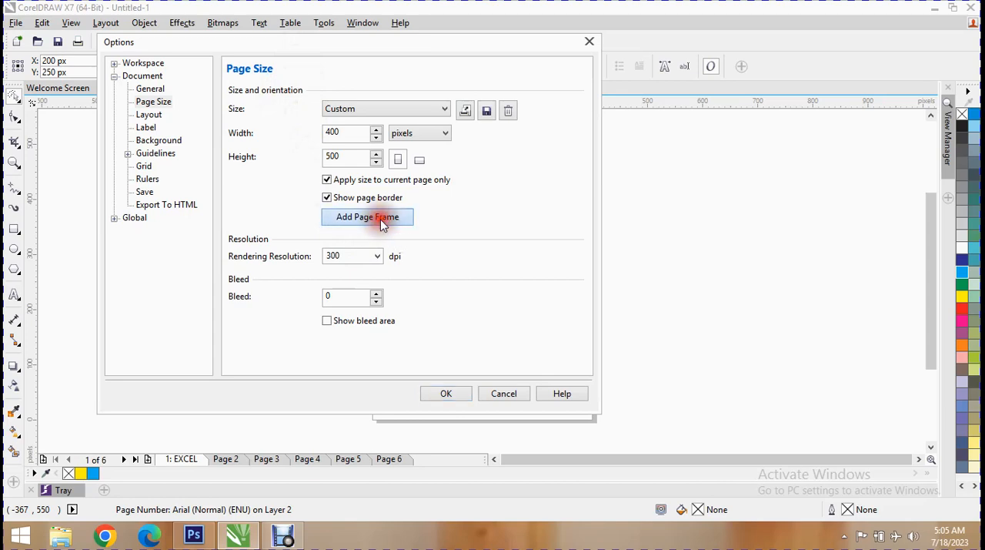
drag(396, 44, 800, 93)
click(785, 264)
click(861, 440)
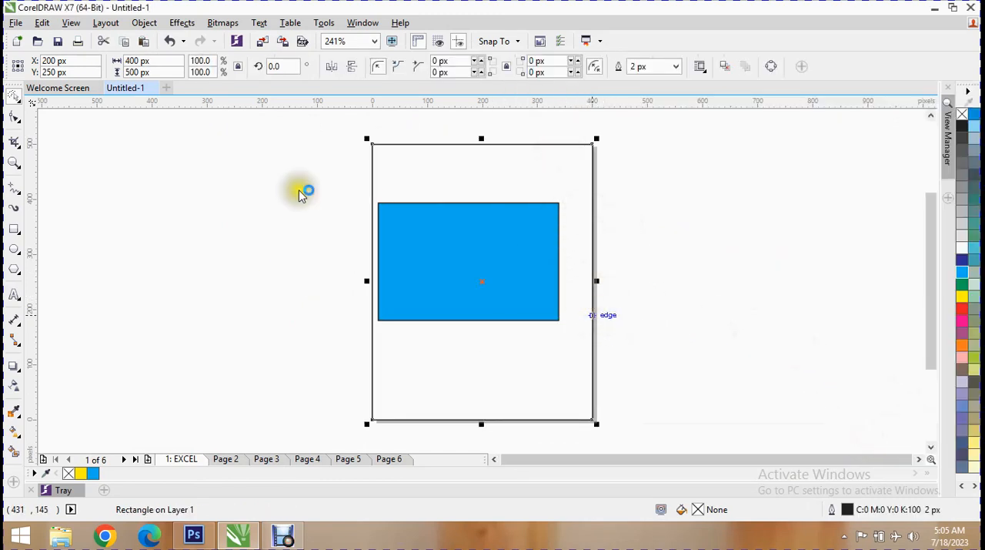
- Set the page bleed to 65 pixels in the page setup, apply it and reselect the page frame
click(105, 23)
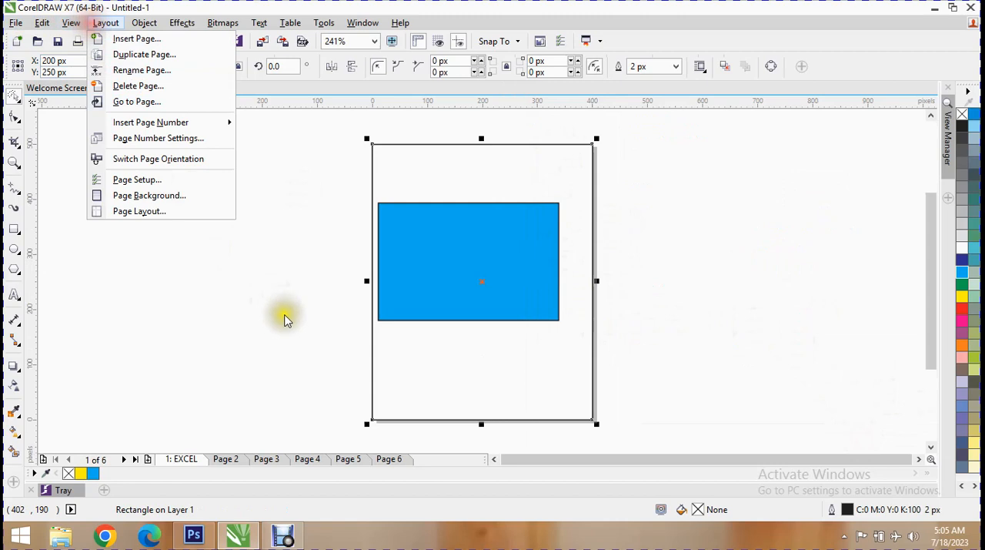
click(206, 178)
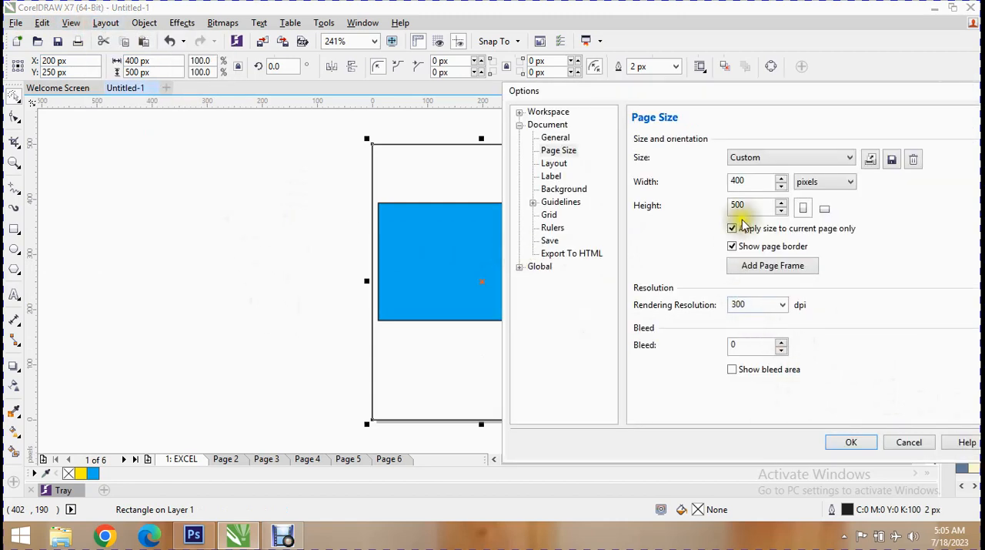
click(765, 305)
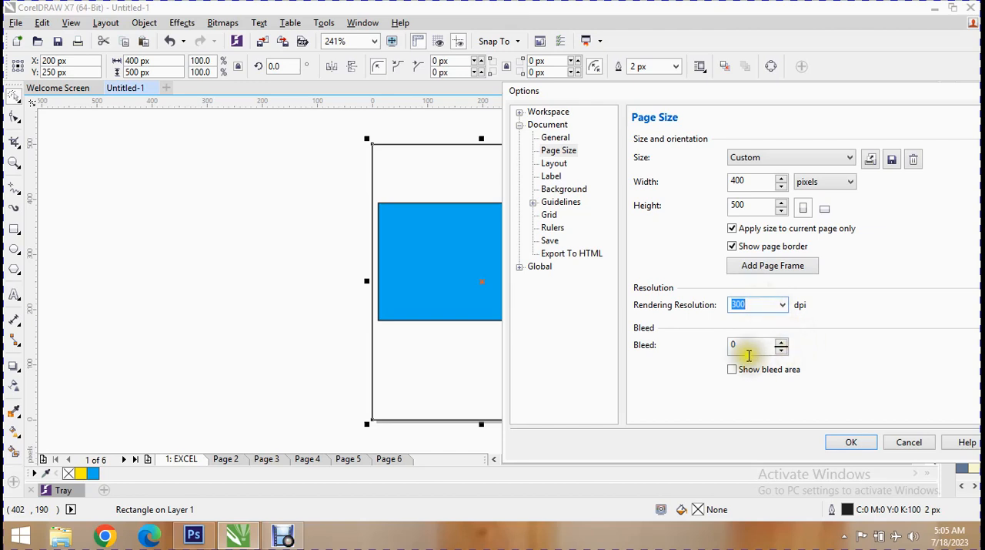
click(746, 346)
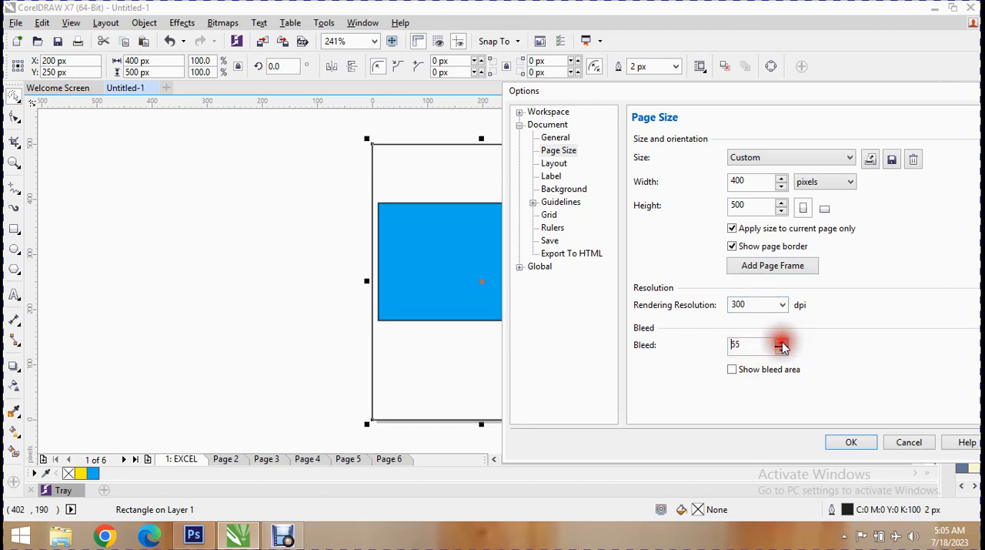
click(851, 442)
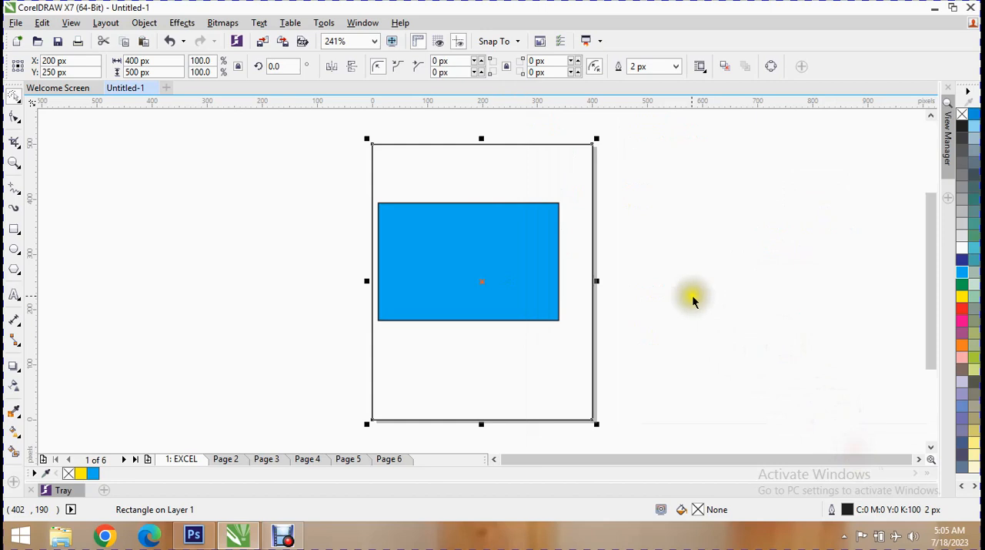
click(624, 308)
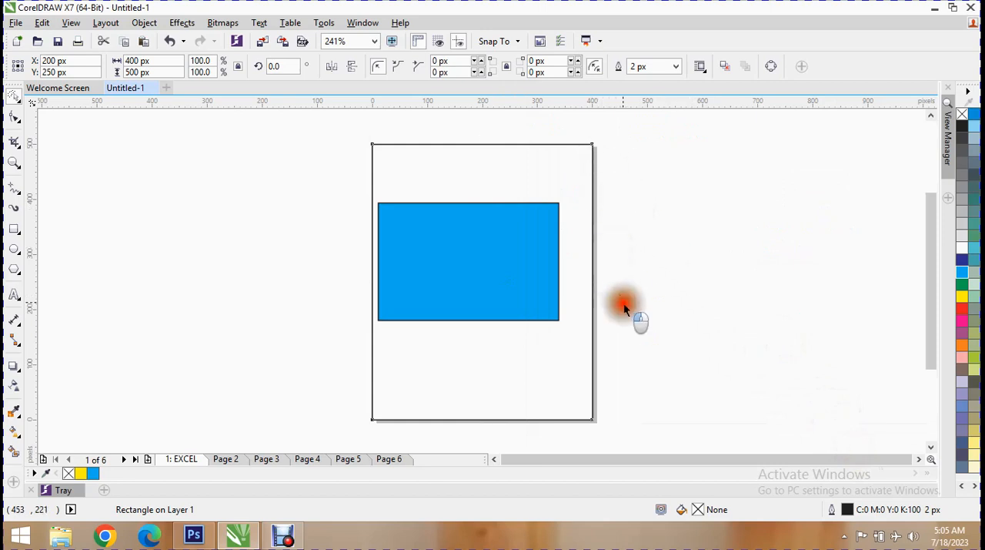
click(592, 404)
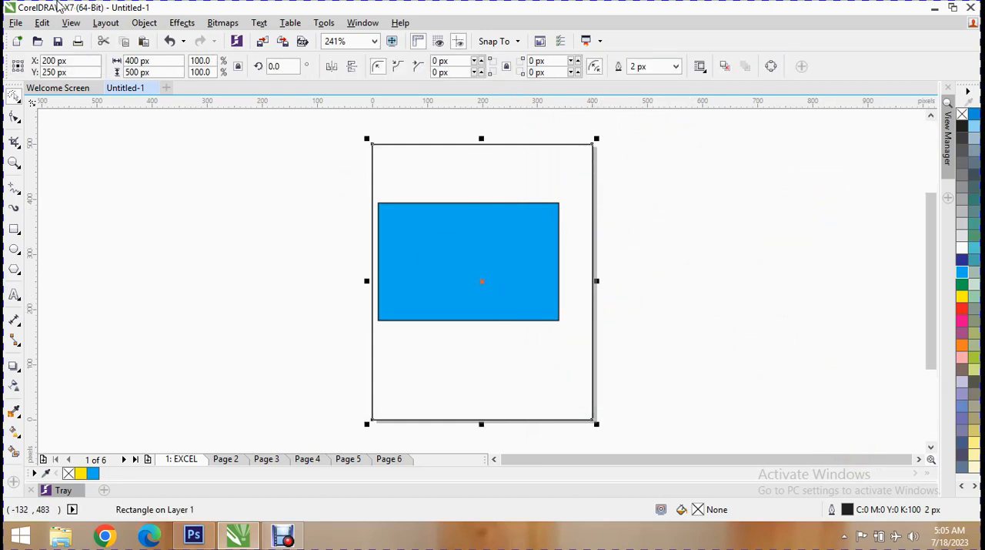
- In the document's General options, review the view modes and choose CMYK as the default color mode
click(106, 23)
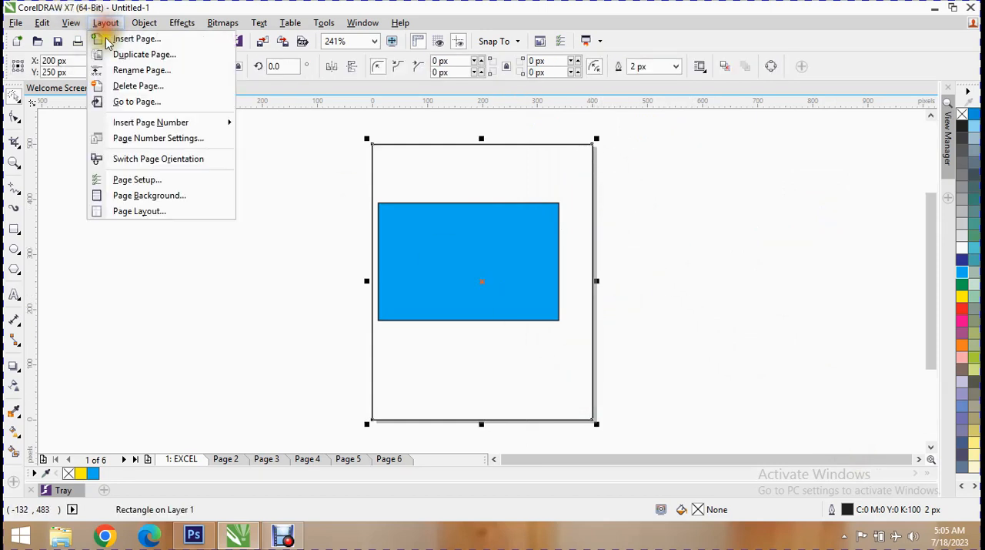
click(171, 178)
drag(623, 88, 387, 66)
click(318, 115)
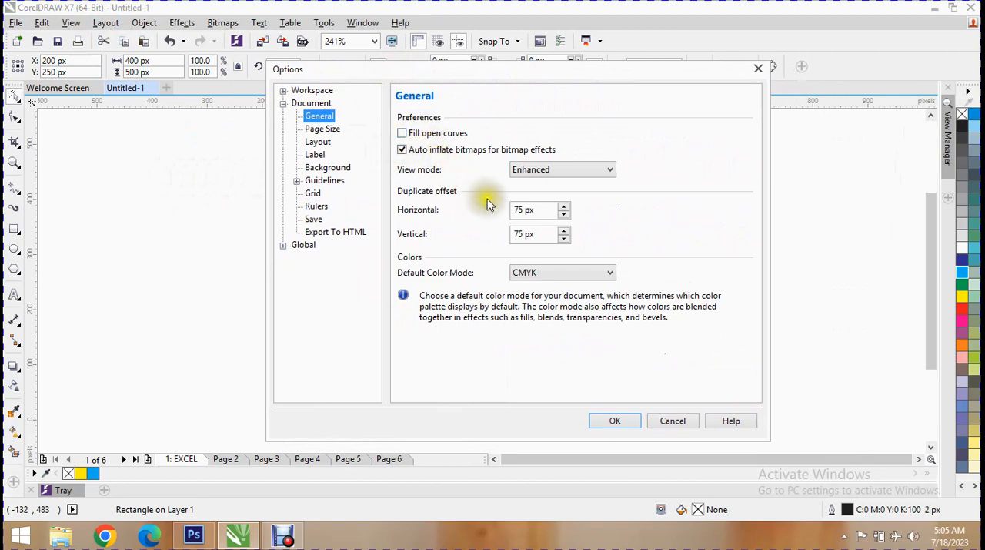
drag(422, 75, 460, 31)
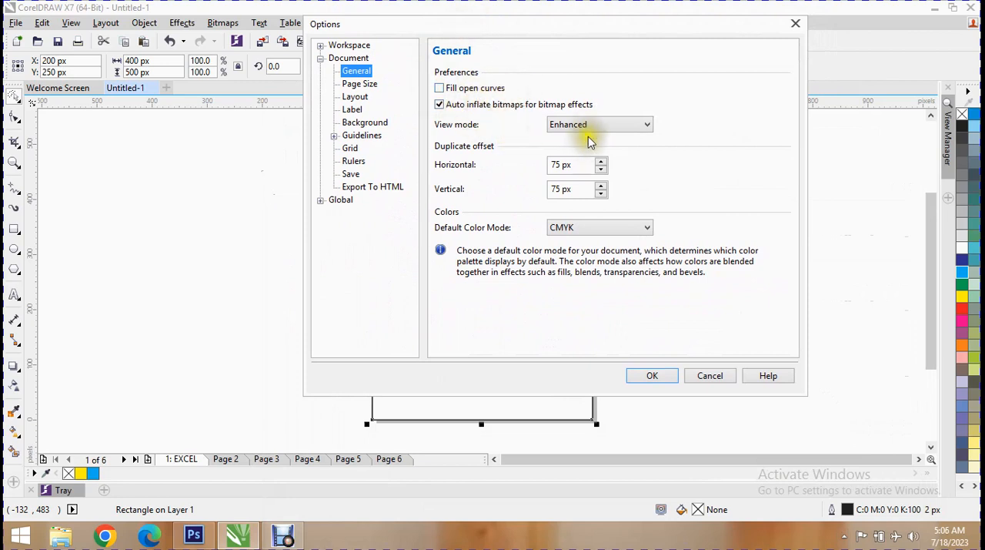
click(613, 126)
click(616, 127)
click(616, 127)
click(616, 127)
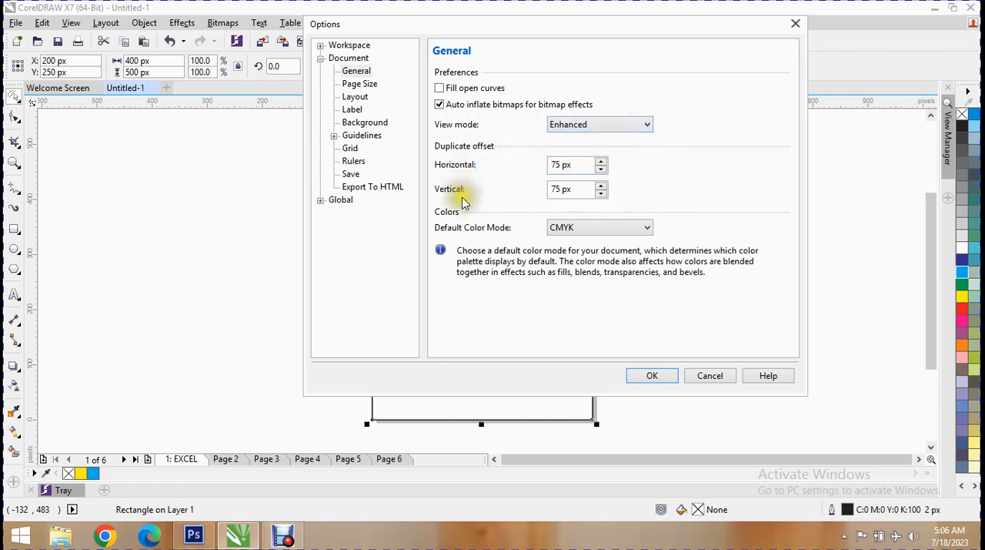
click(584, 230)
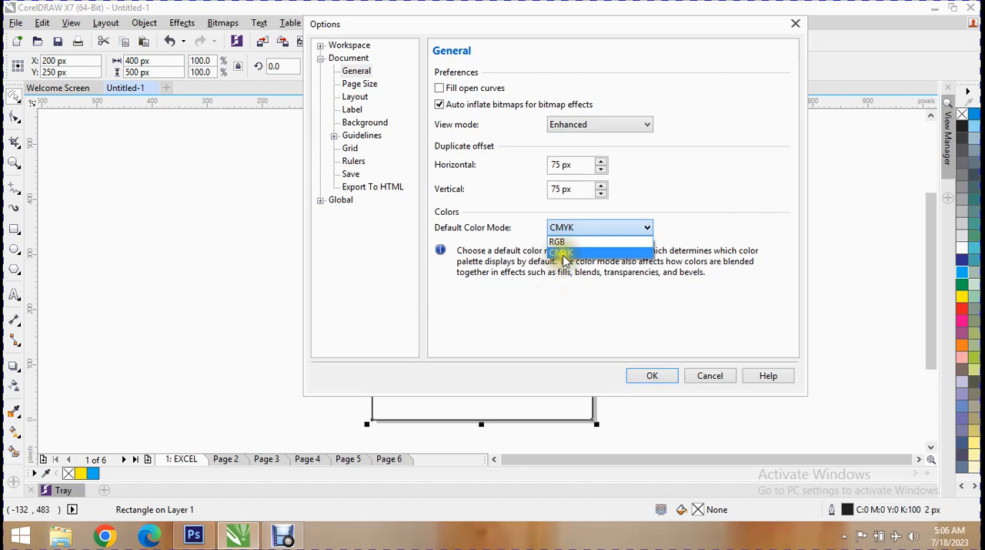
click(564, 253)
- Enable Facing pages in the document's layout options and keep Right Side as the starting side
click(361, 85)
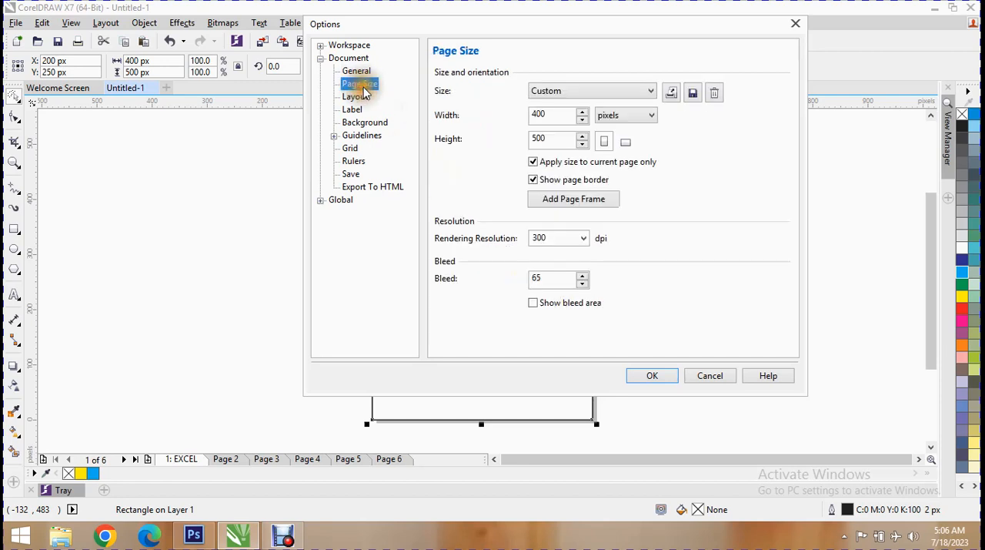
click(361, 96)
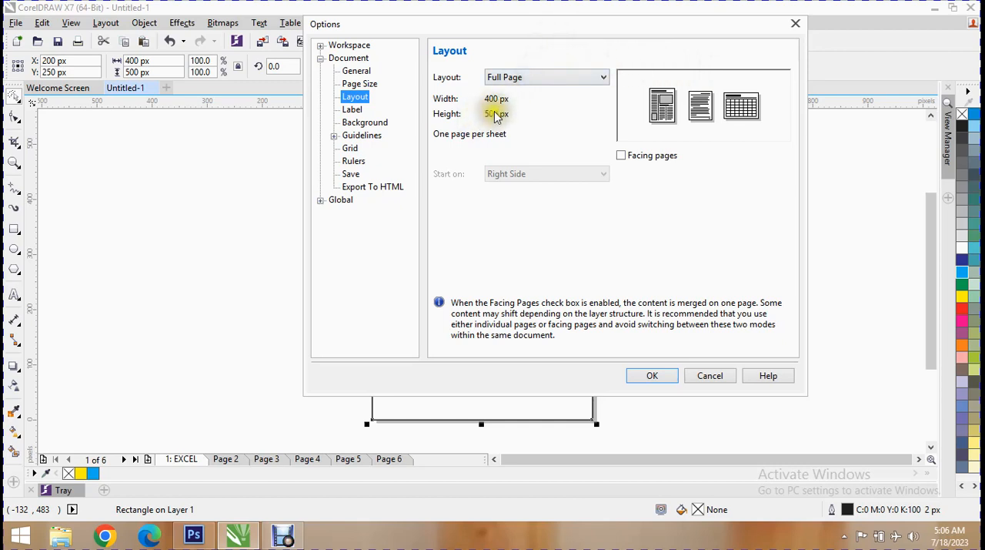
click(625, 155)
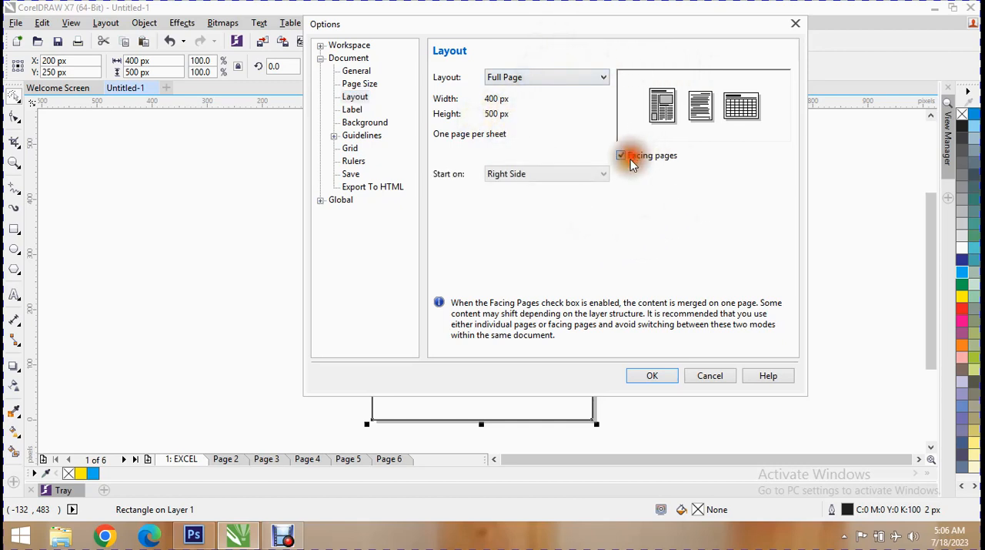
click(507, 177)
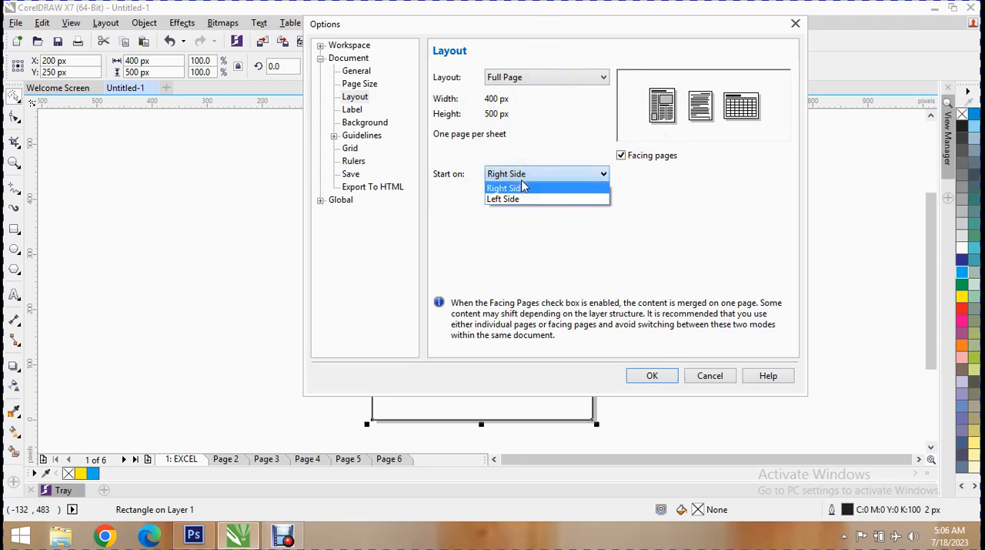
click(644, 300)
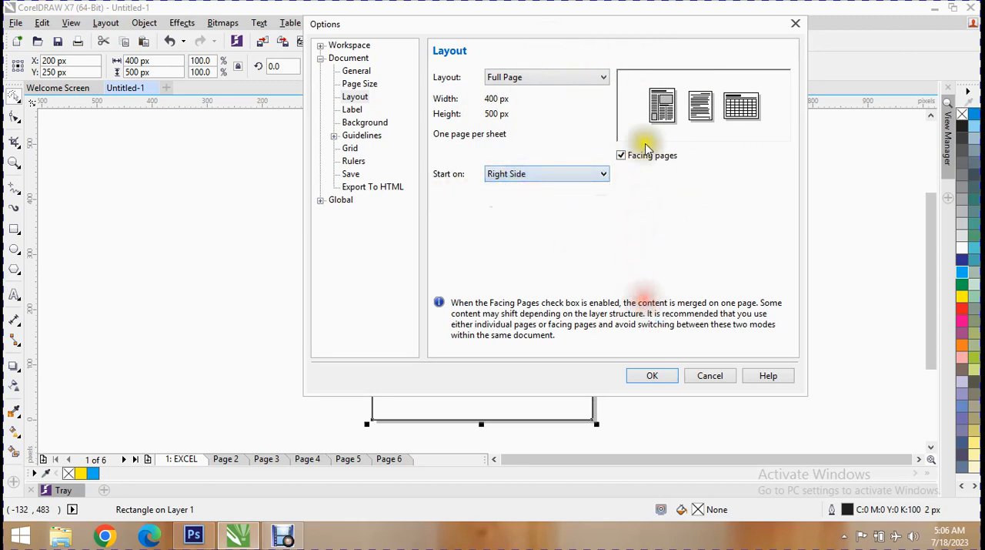
- Switch the document from normal paper to labels and choose the Ace Laser label AI18700 - Aud Ins
click(368, 110)
click(493, 128)
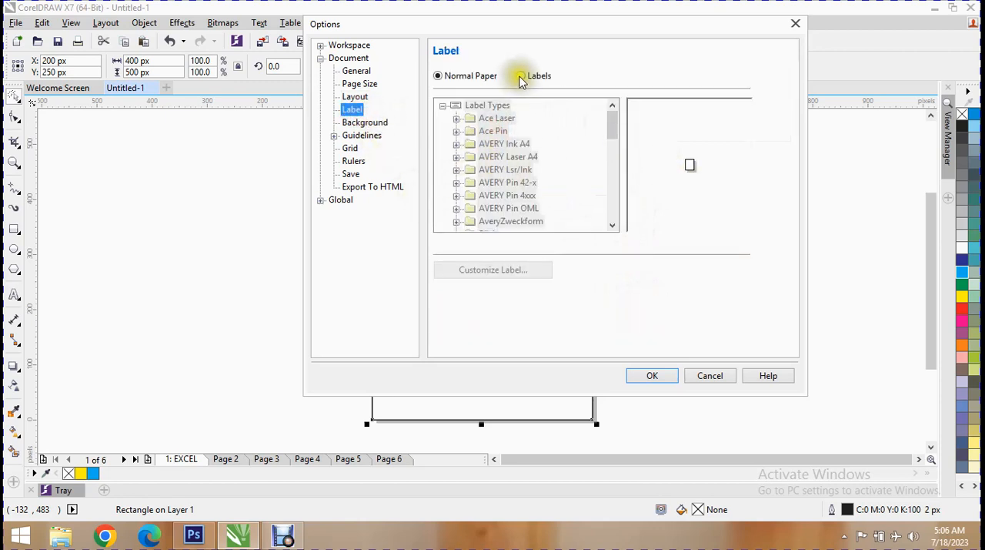
click(522, 75)
click(560, 145)
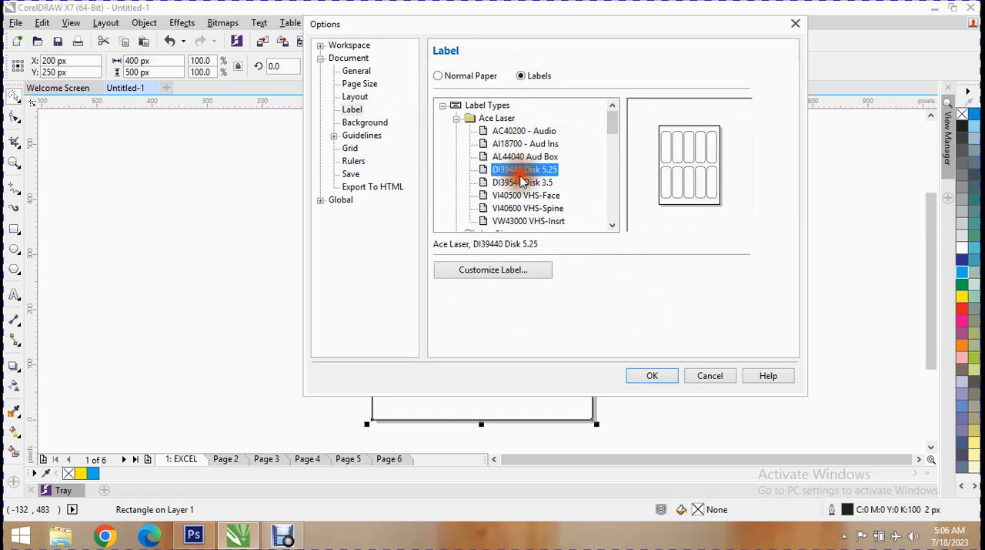
- Try to customize the AI18700 - Aud Ins label with auto spacing for its gutters
click(491, 269)
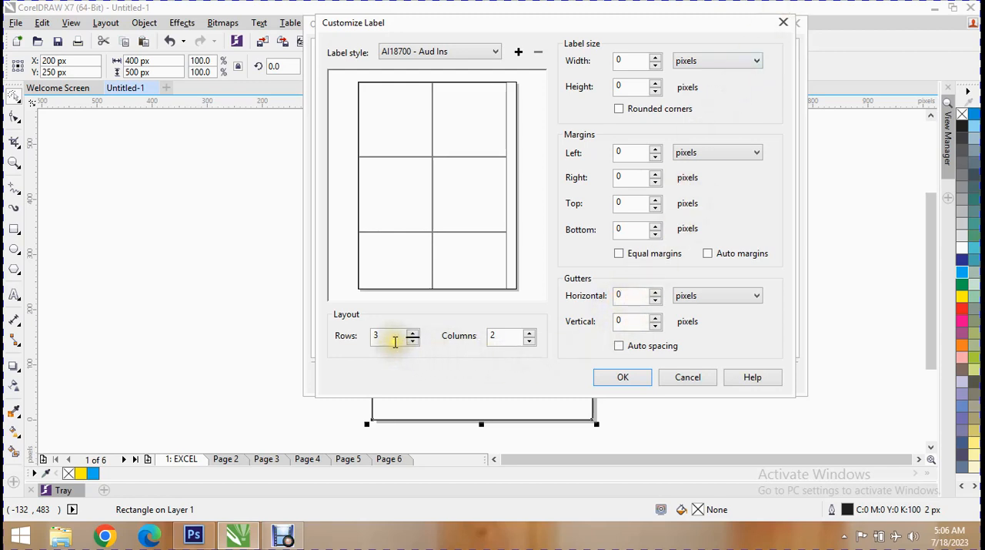
click(636, 348)
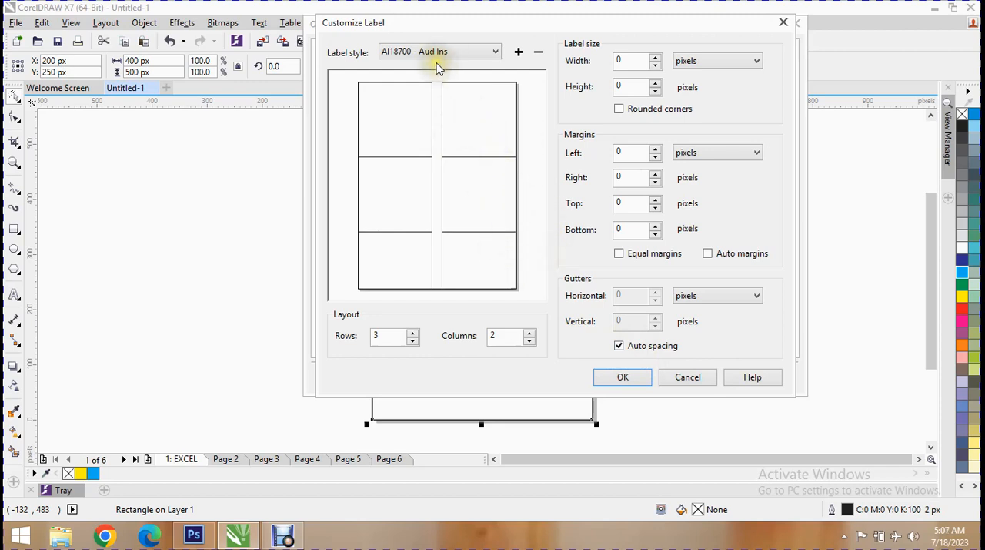
click(626, 377)
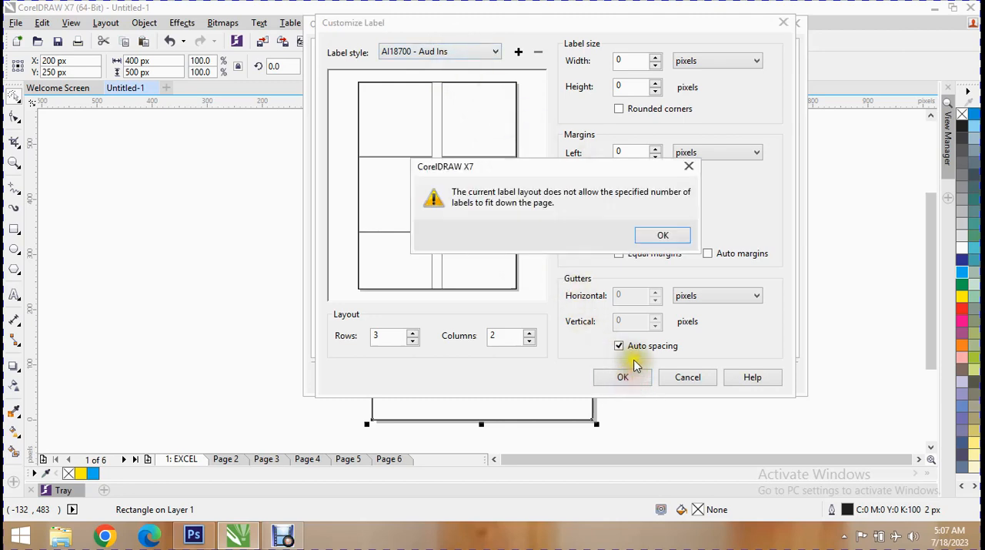
click(664, 233)
click(695, 376)
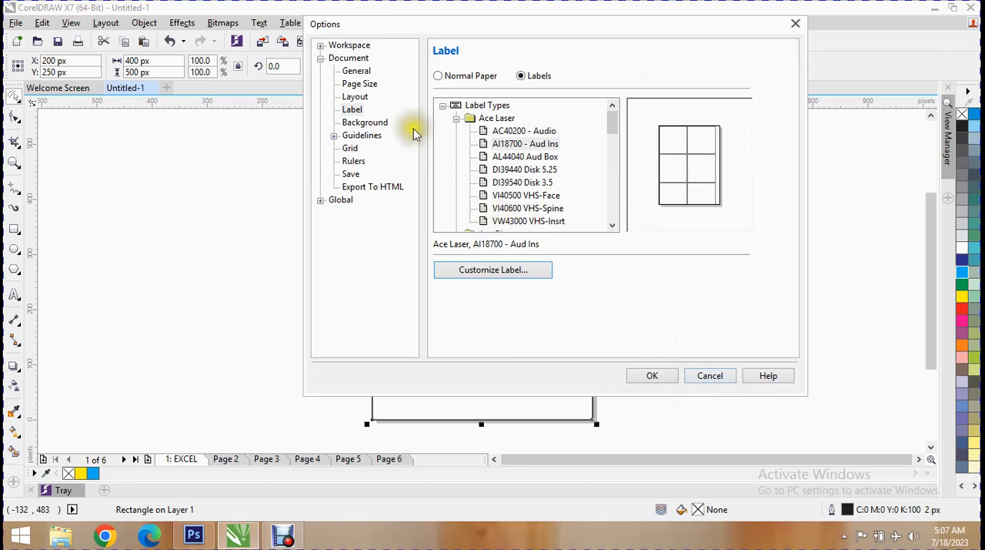
- Look over the background and layout options, return to the label settings and apply the chosen label to the document
click(368, 123)
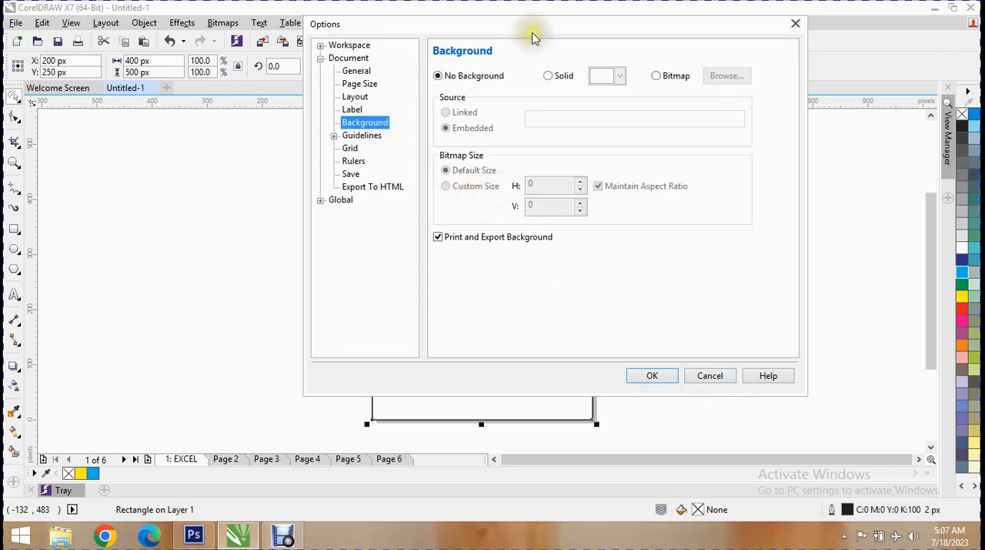
click(355, 98)
click(352, 110)
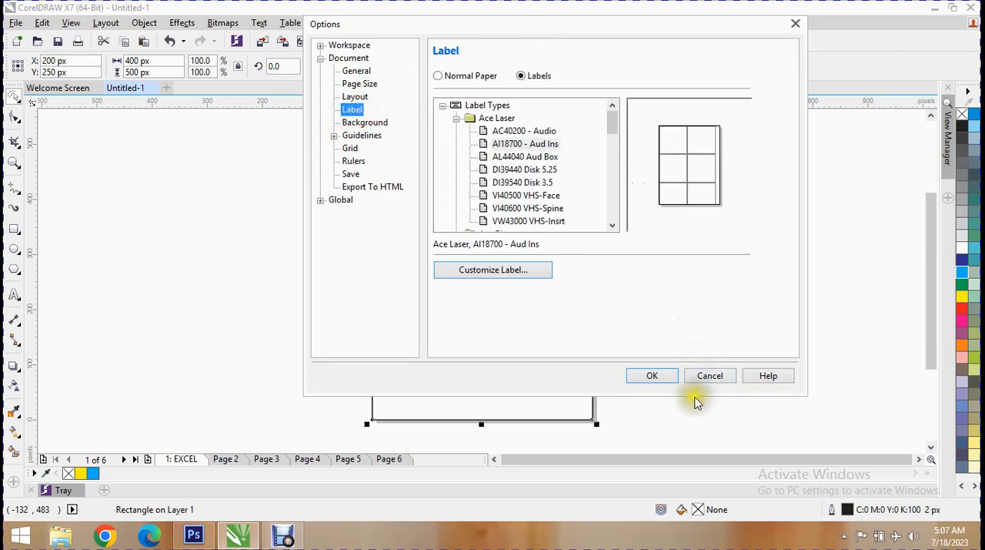
click(652, 376)
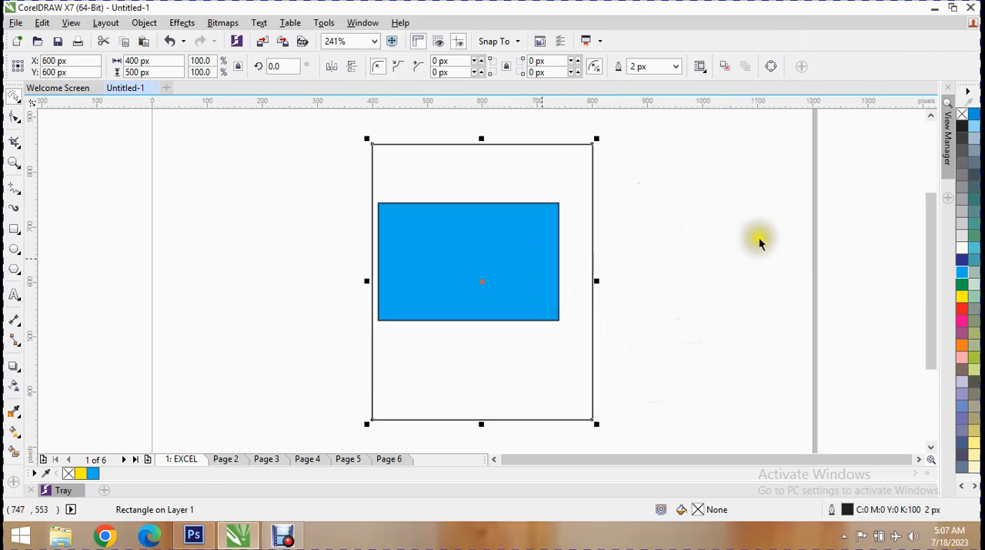
- Move the unfilled frame rectangle toward the upper left of page 1 and move the blue rectangle to its right, clear of the frame
scroll(531, 269, up, 3)
scroll(531, 265, down, 3)
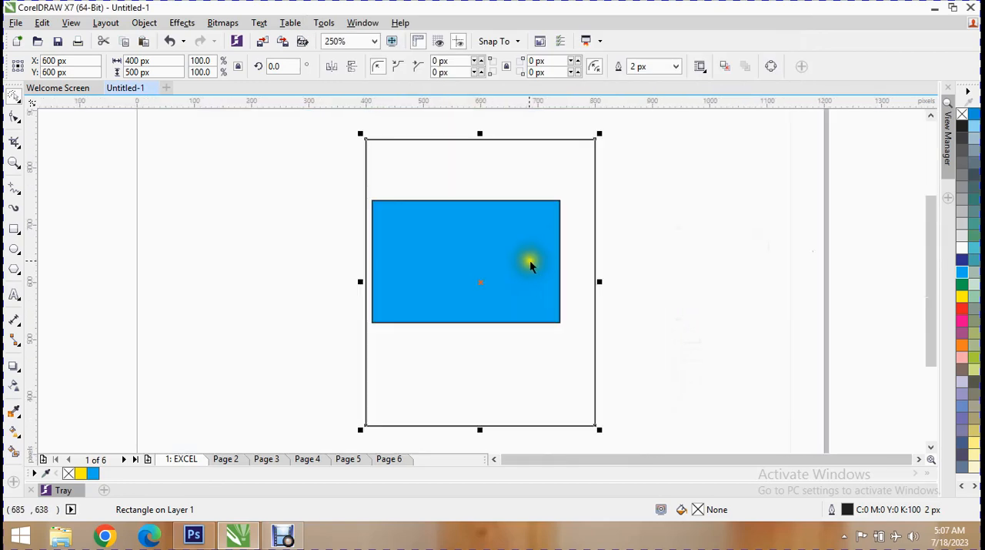
scroll(529, 264, down, 1)
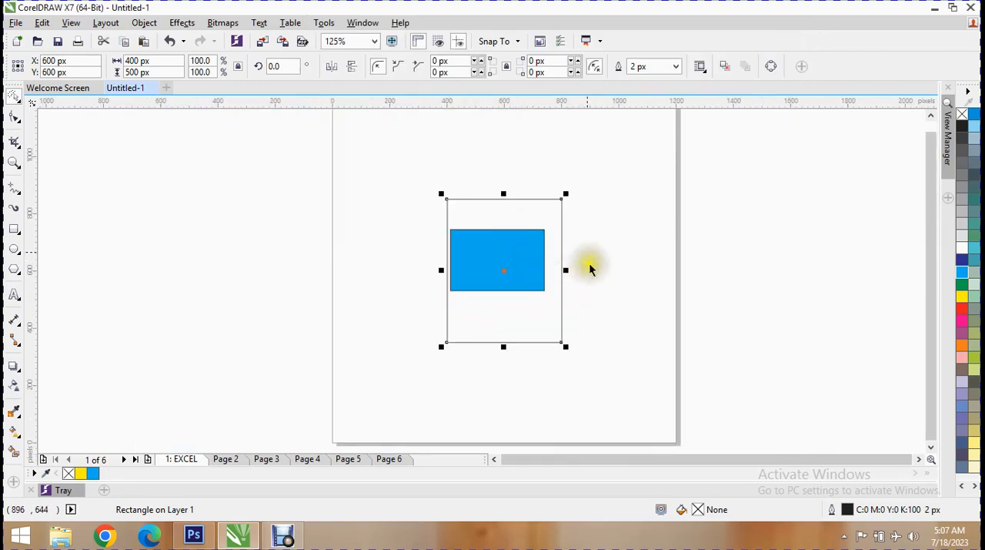
drag(550, 254, 485, 200)
drag(536, 275, 608, 276)
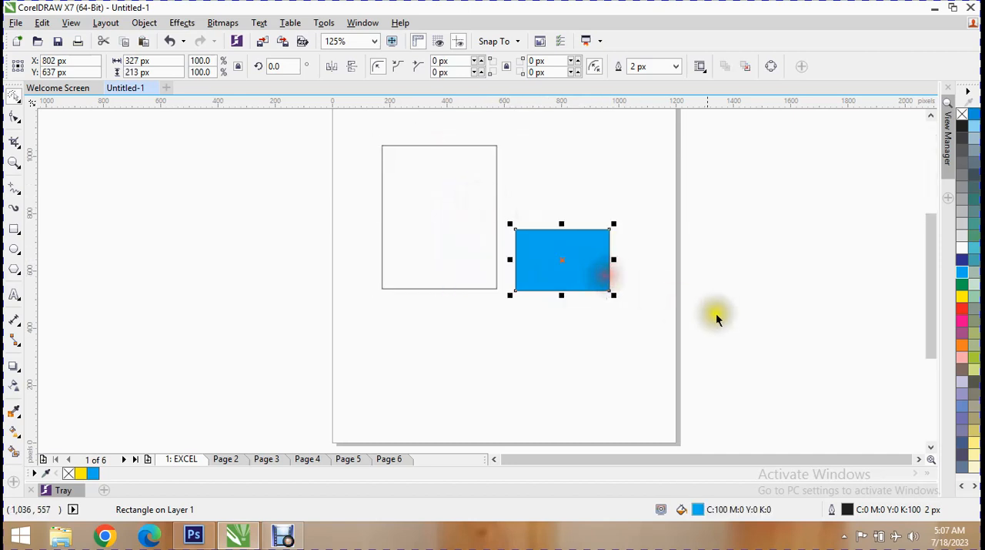
click(924, 315)
drag(926, 314, 910, 343)
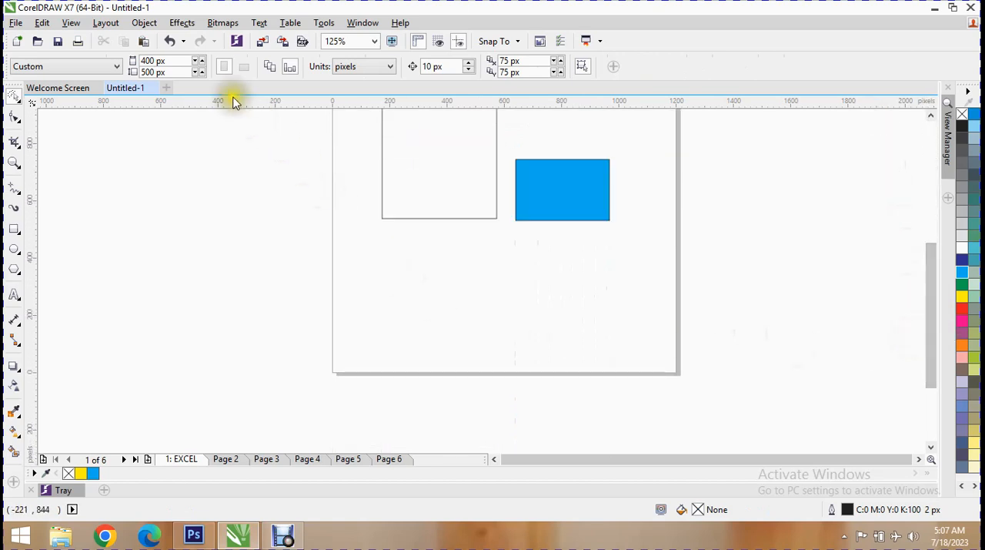
- Give the document a solid red page background, check it on pages 2 to 4 and return to the EXCEL page
click(105, 22)
click(176, 183)
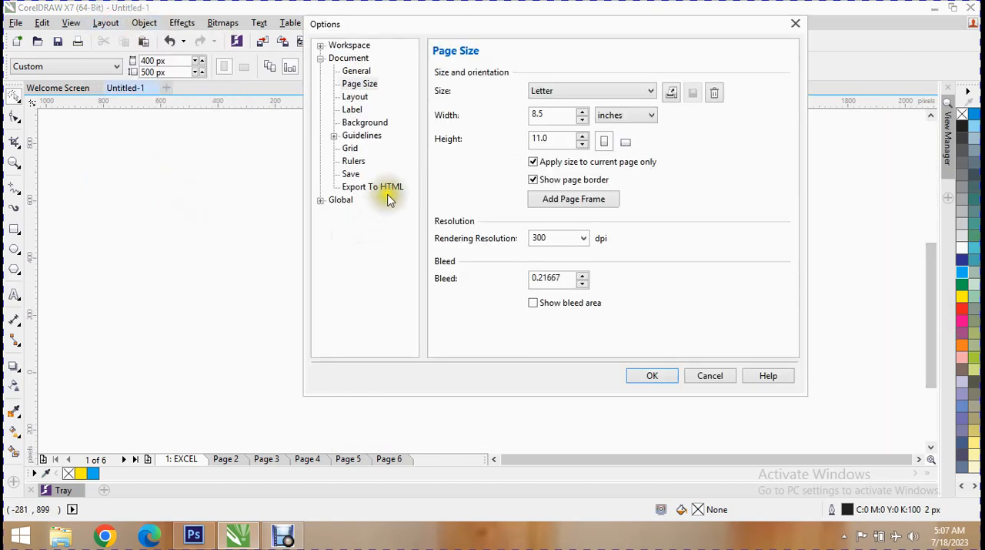
click(353, 122)
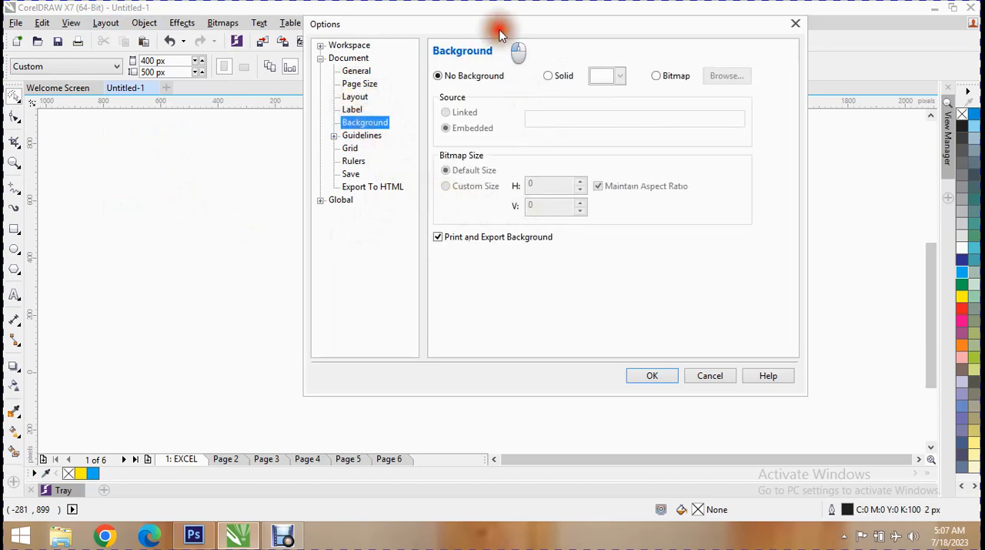
drag(502, 26, 488, 357)
drag(547, 362, 354, 35)
click(354, 84)
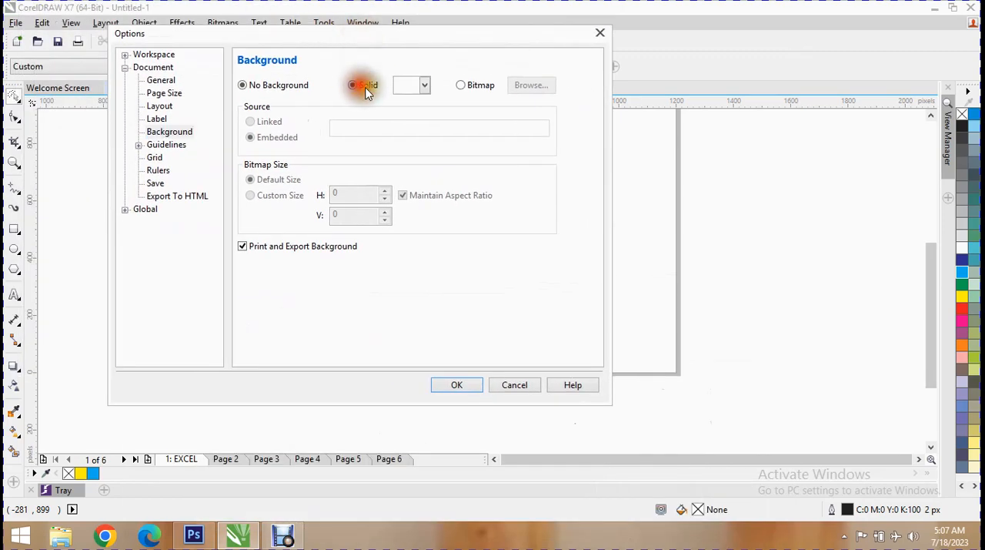
click(424, 86)
click(434, 112)
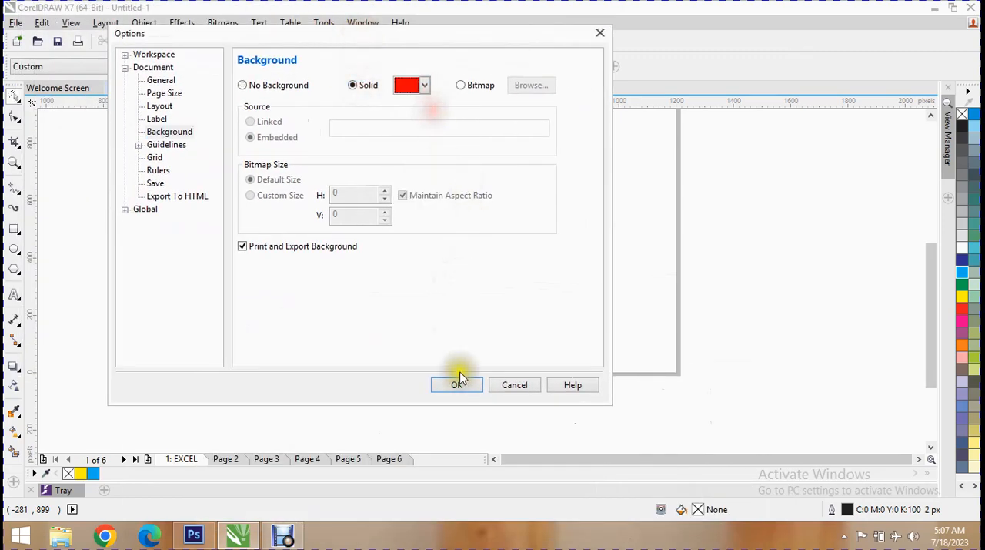
click(456, 384)
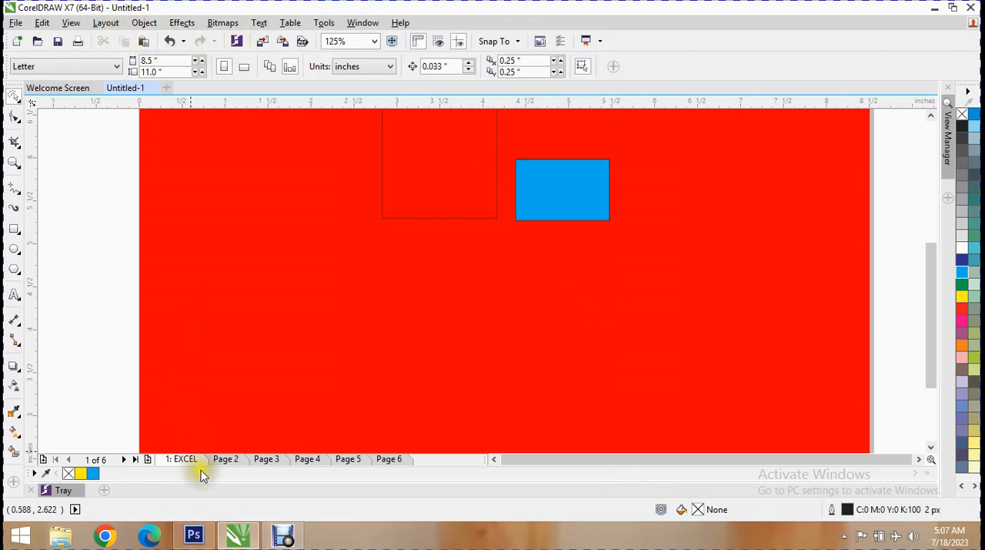
click(218, 461)
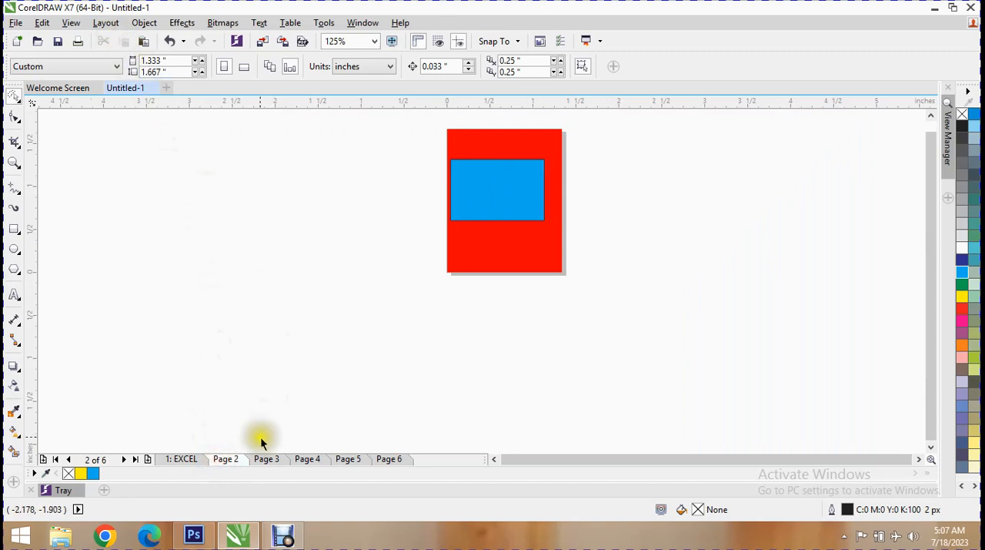
click(268, 461)
click(301, 462)
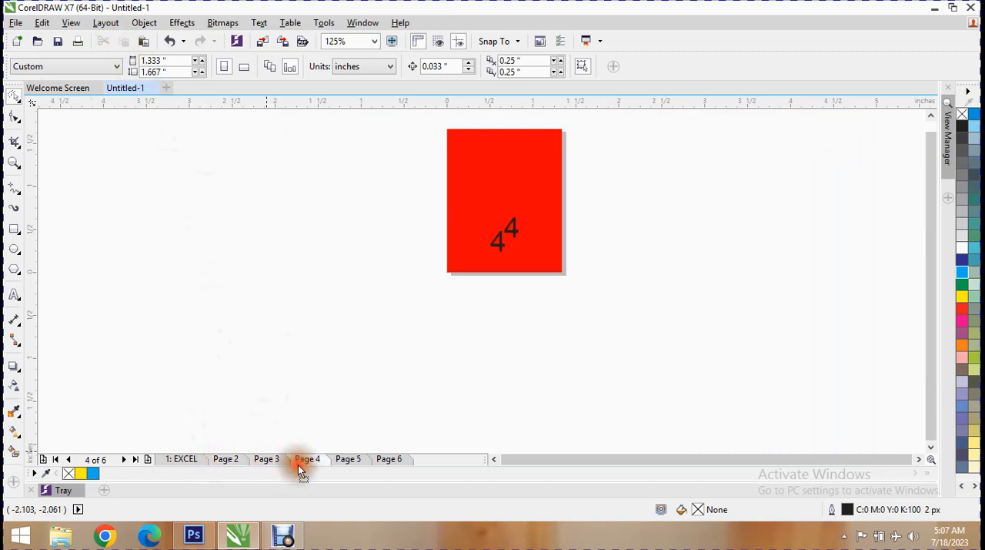
click(202, 459)
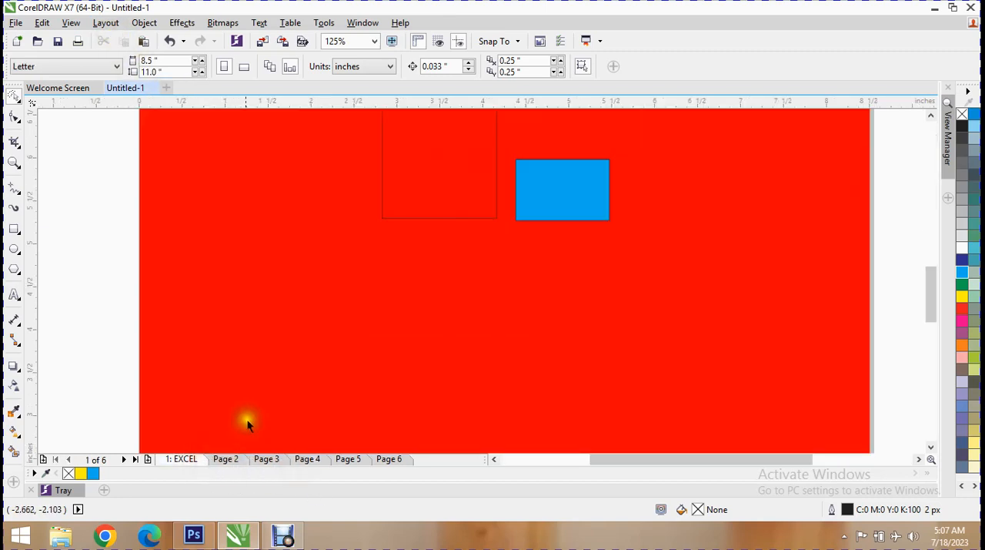
- Set the page background to the bitmap [CooL GuY] {{a2zRG}} (30) from the hd wallpaper folder on drive F
click(94, 24)
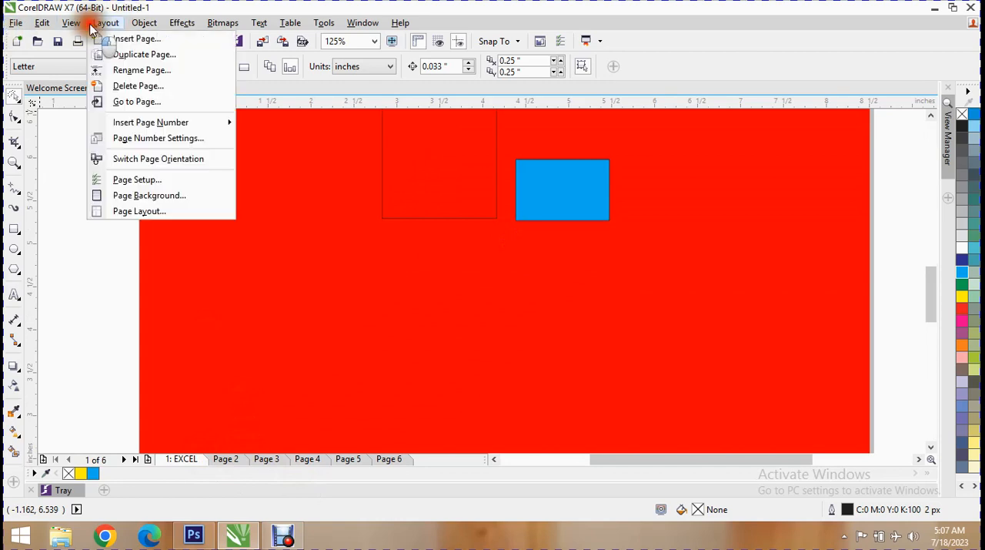
click(212, 185)
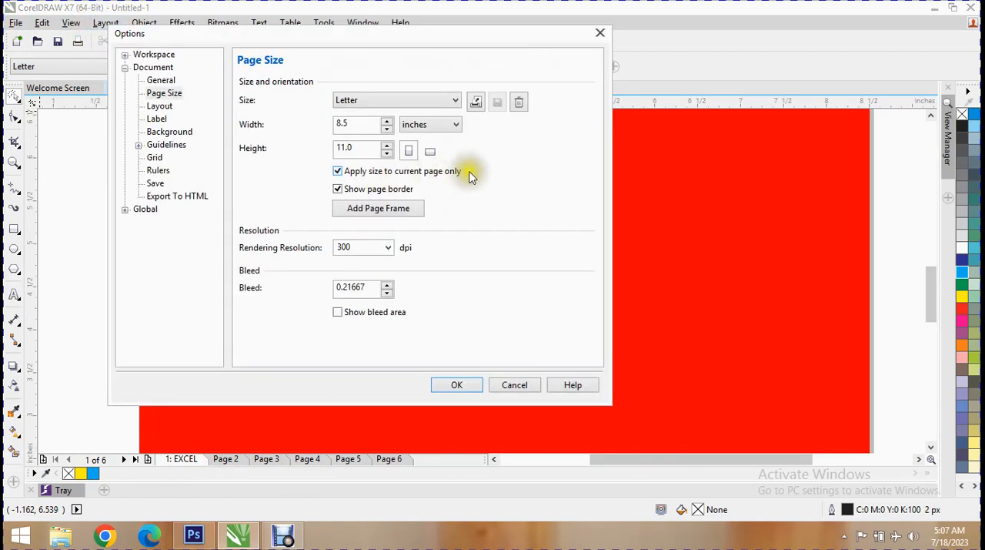
click(186, 132)
click(464, 85)
click(544, 87)
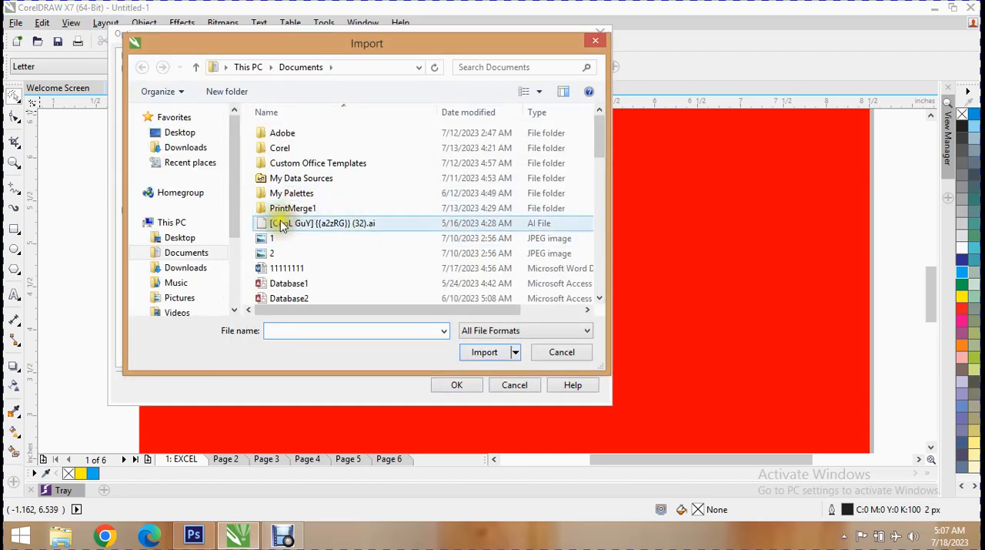
drag(233, 158, 220, 262)
click(200, 261)
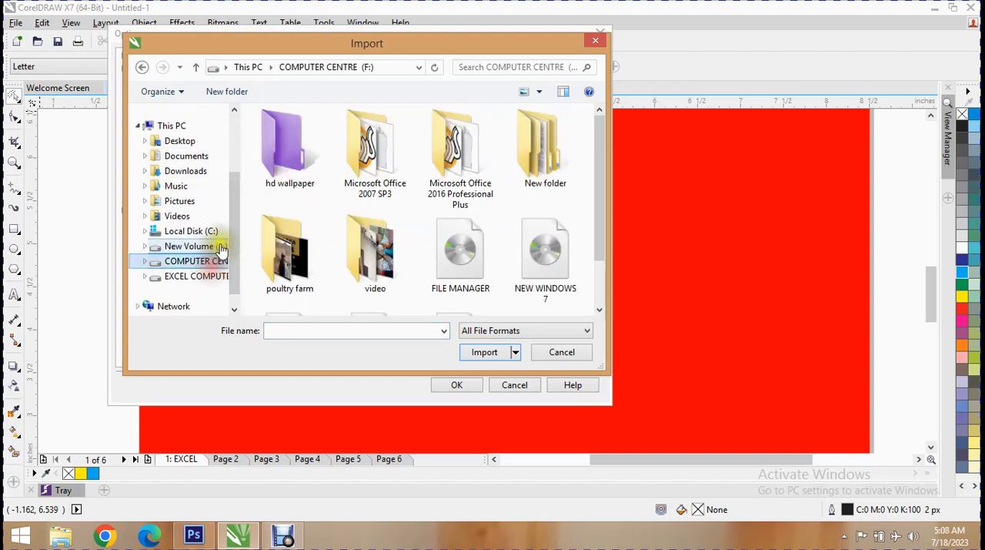
double_click(285, 150)
click(355, 174)
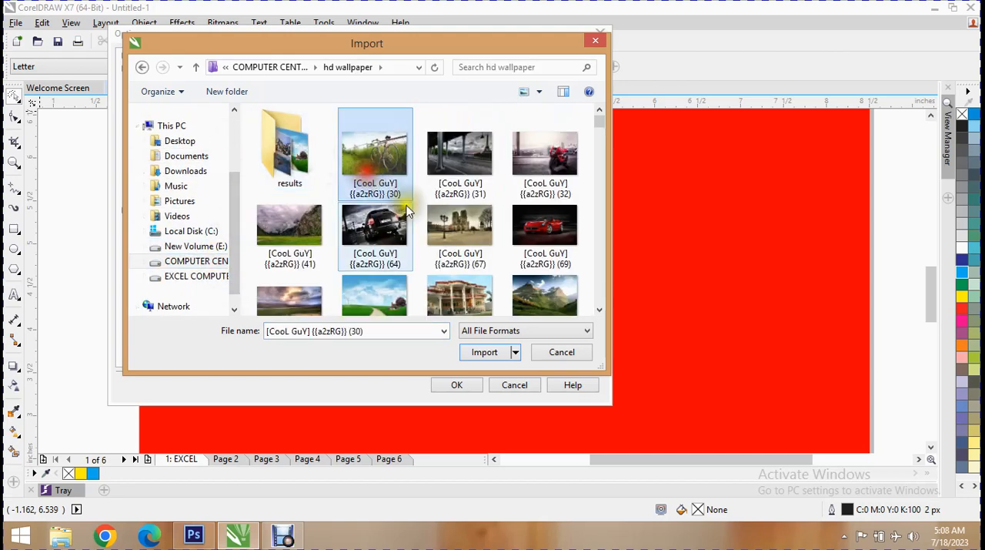
click(487, 352)
click(475, 386)
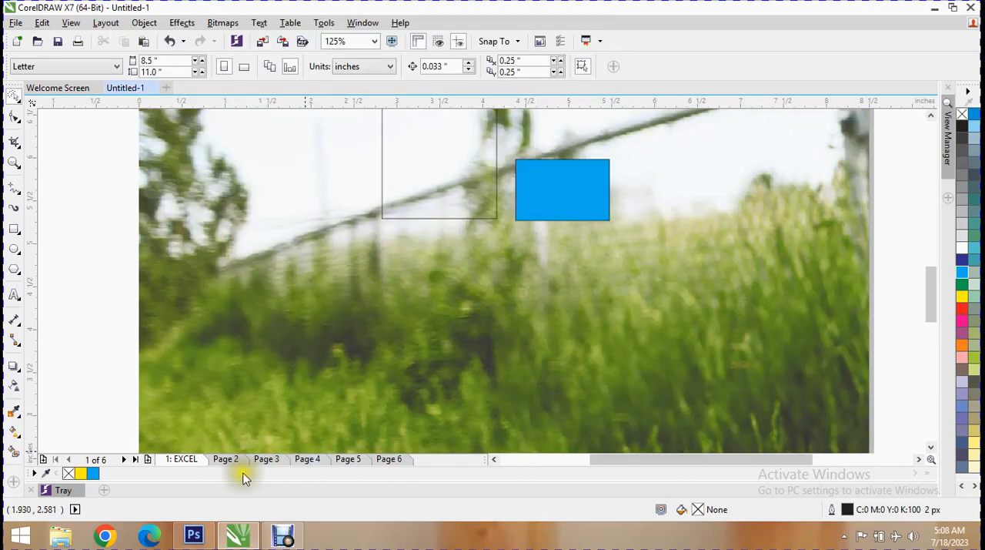
- Examine how the bitmap background looks on the smaller pages and on the whole EXCEL page
click(227, 459)
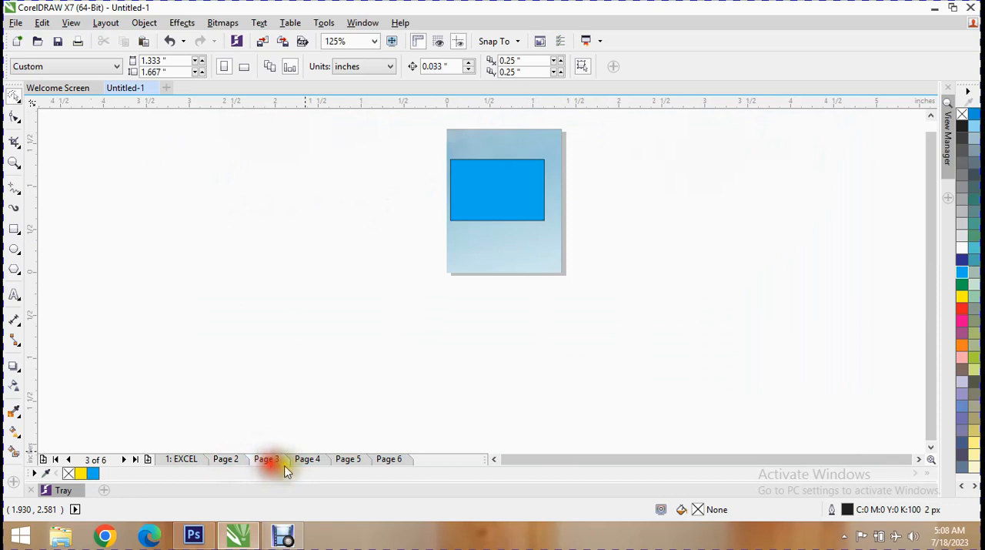
click(345, 460)
click(385, 460)
scroll(499, 252, up, 4)
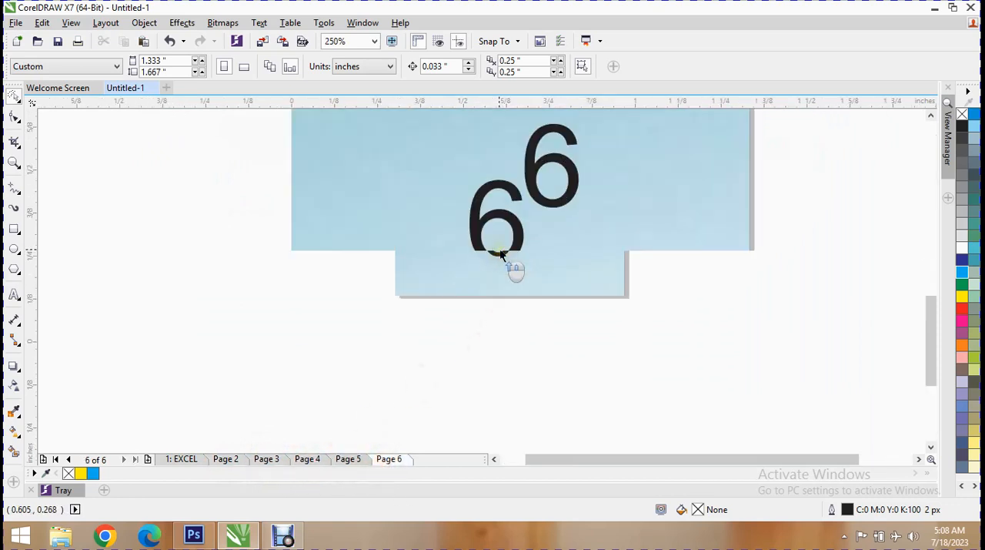
click(183, 459)
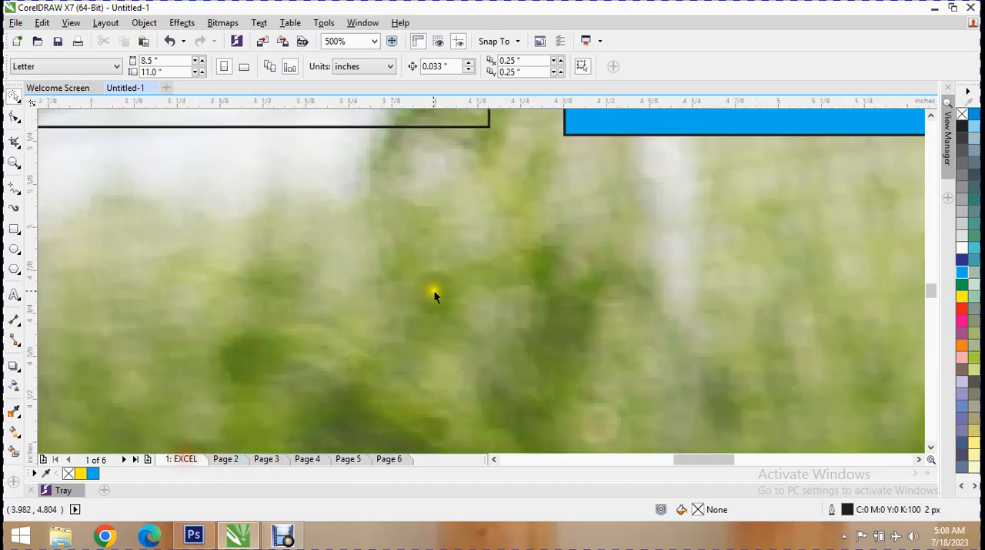
scroll(442, 296, down, 4)
scroll(440, 289, down, 4)
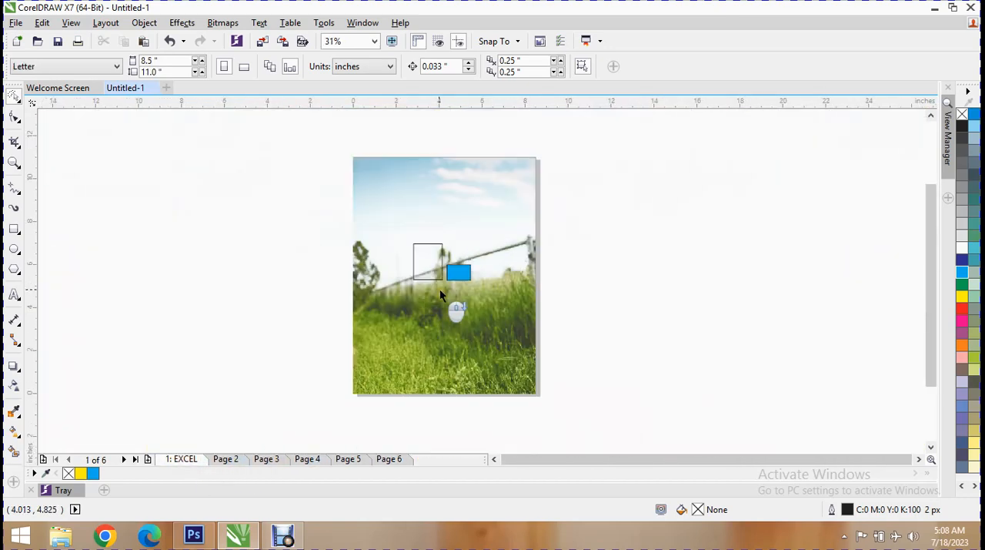
scroll(440, 288, up, 2)
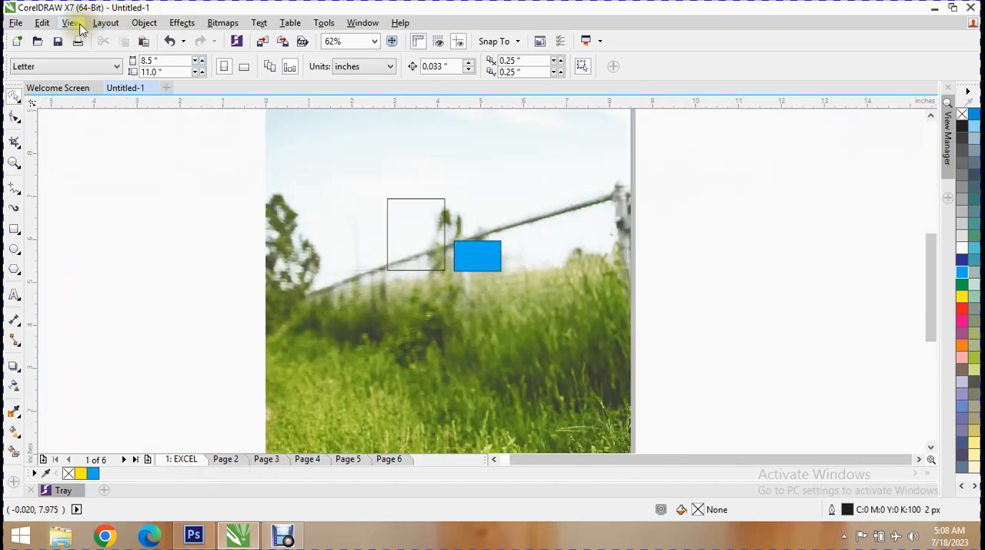
- Set the default guideline color to red and the default preset guideline color to yellow in the document options
click(105, 22)
click(198, 184)
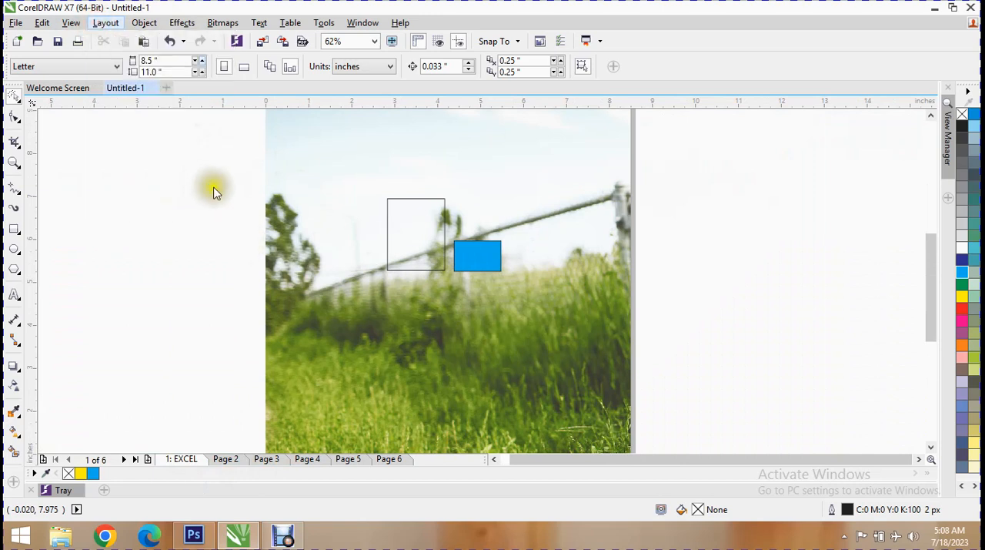
click(170, 146)
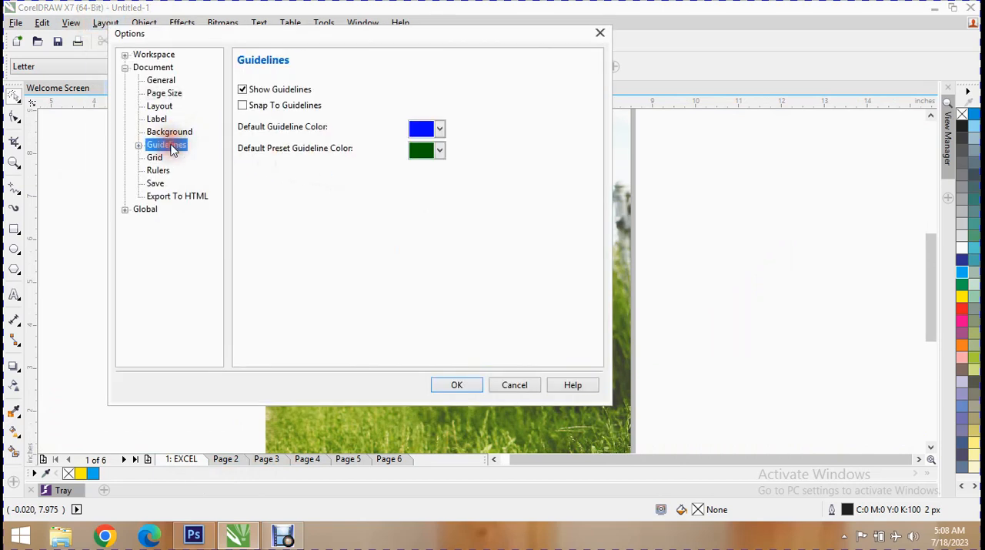
click(437, 127)
click(449, 157)
click(438, 149)
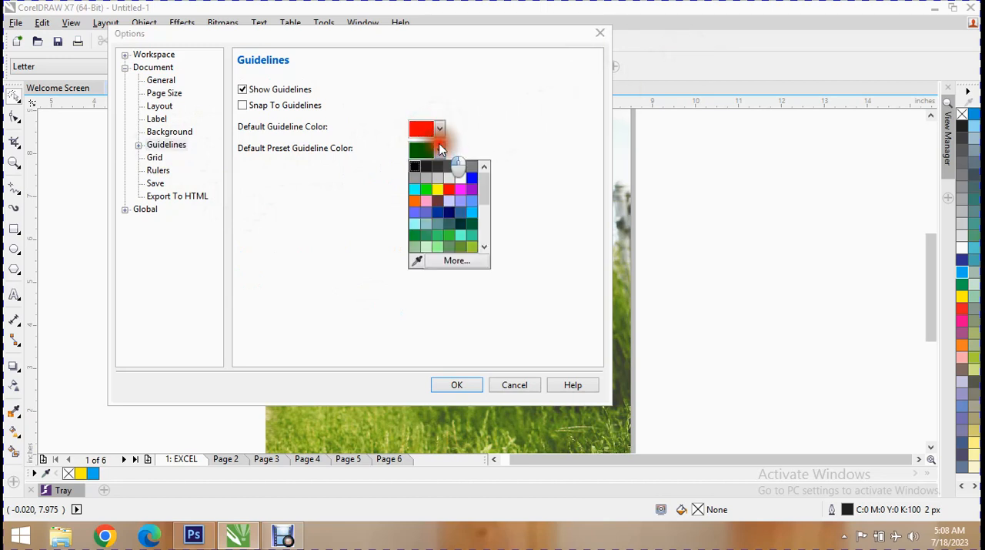
click(438, 192)
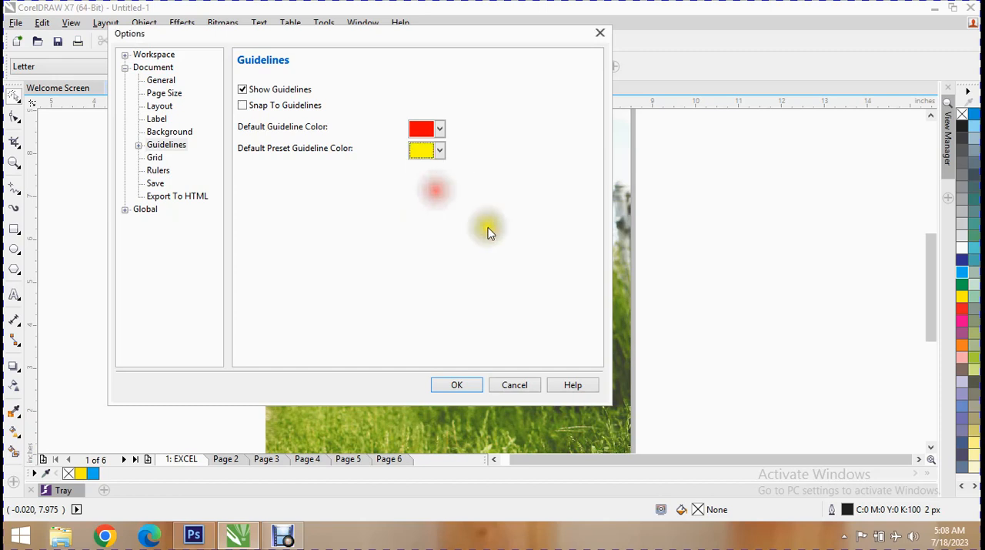
click(470, 387)
- Add a horizontal guideline at about 8.06 inches near the page's upper part and a vertical guideline about 1 inch left of the page
drag(472, 104, 468, 193)
drag(32, 225, 289, 231)
drag(289, 183, 221, 190)
drag(306, 194, 311, 151)
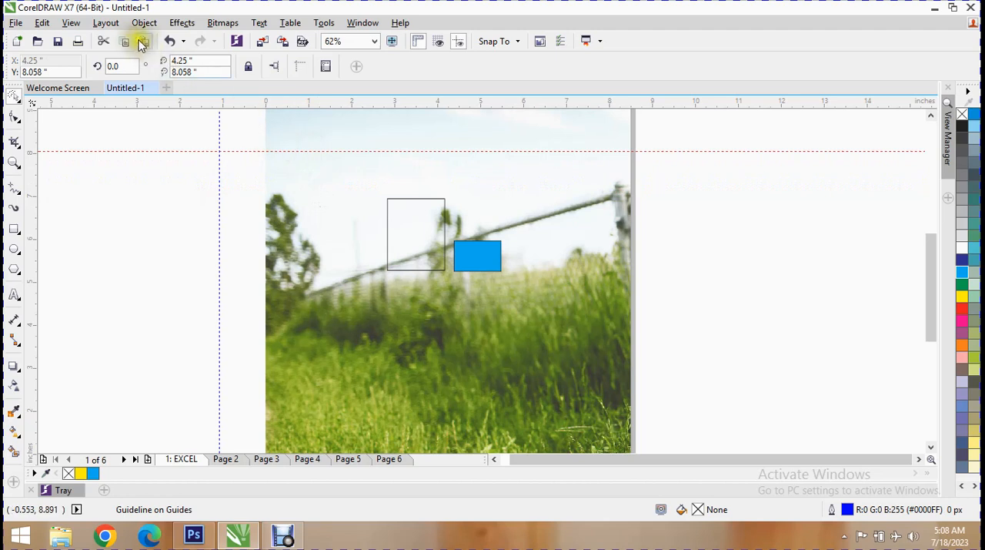
- Open the document's guideline options and switch Snap To Guidelines on and back off
click(118, 24)
click(171, 179)
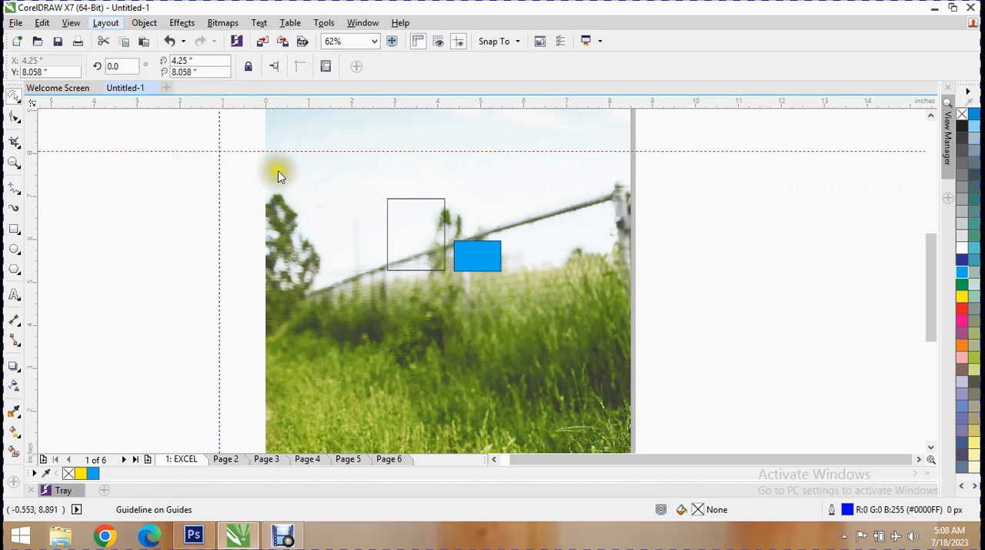
click(175, 145)
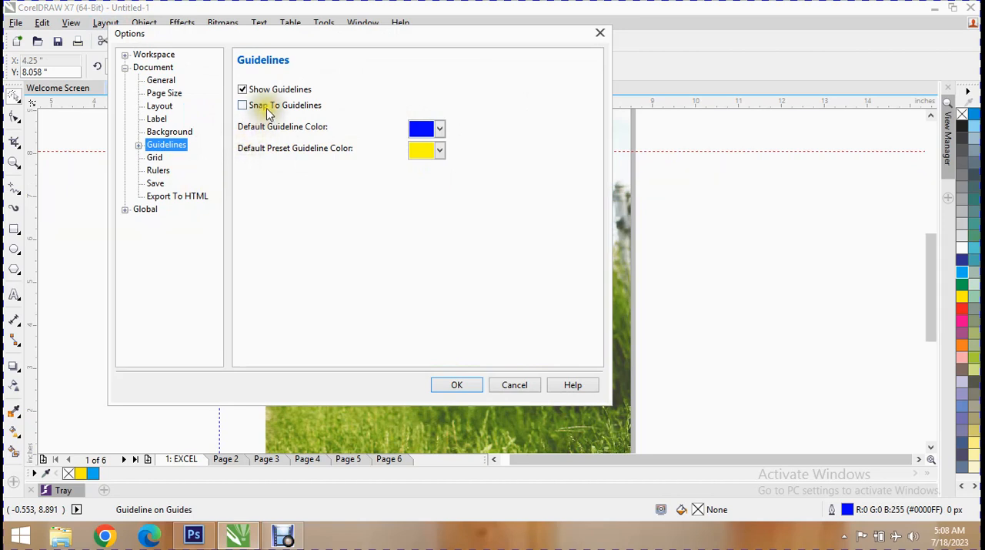
click(268, 106)
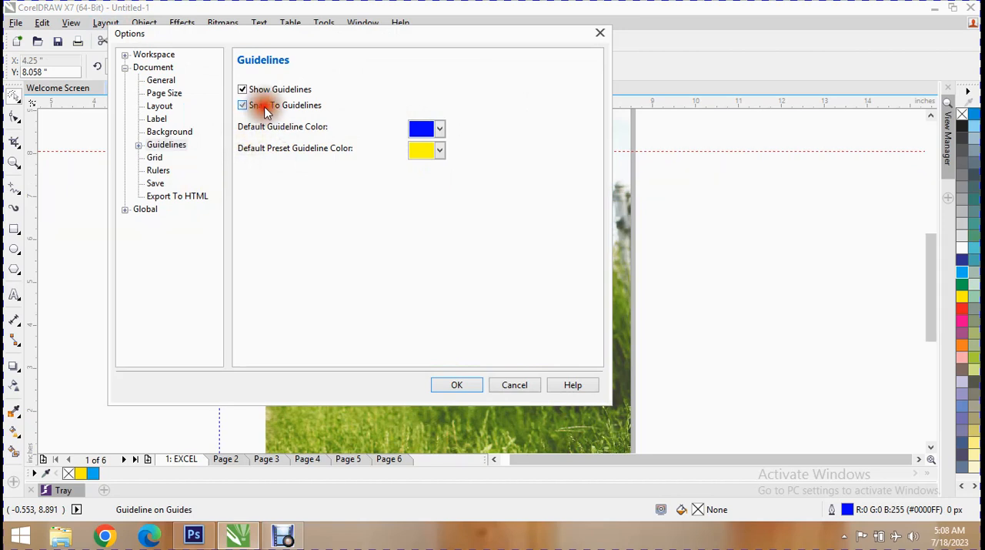
click(268, 105)
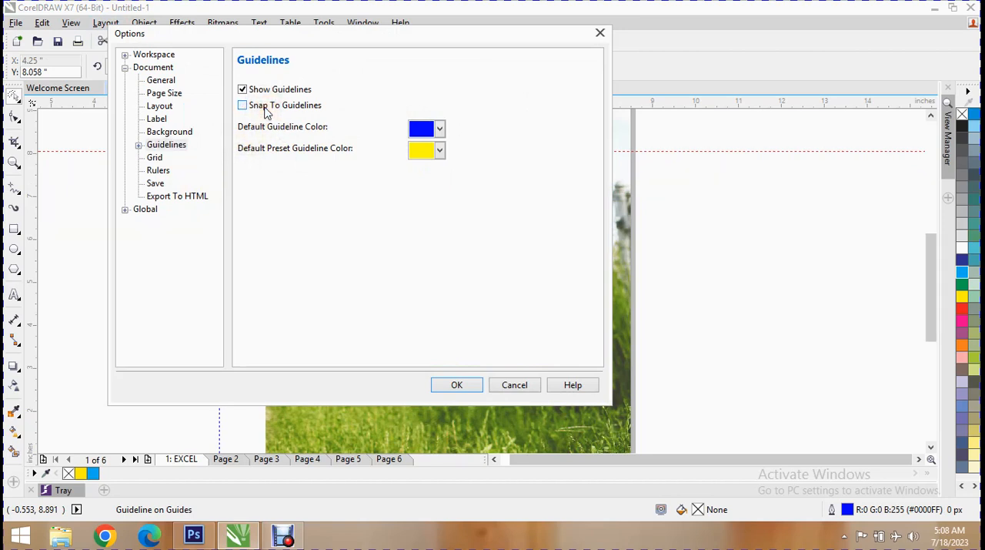
- Look over the document's Grid and Rulers options, moving the dialog aside to reveal the horizontal ruler
click(156, 157)
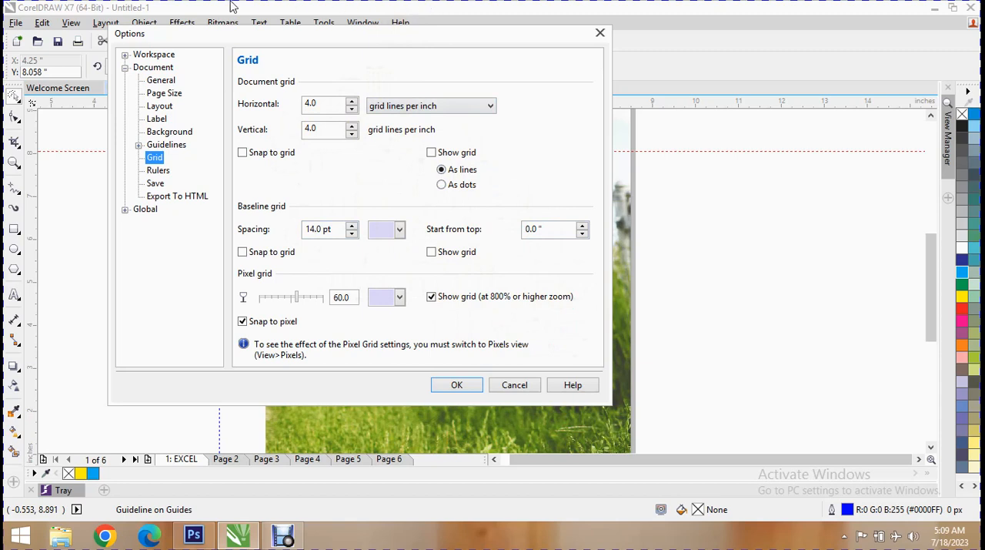
click(157, 171)
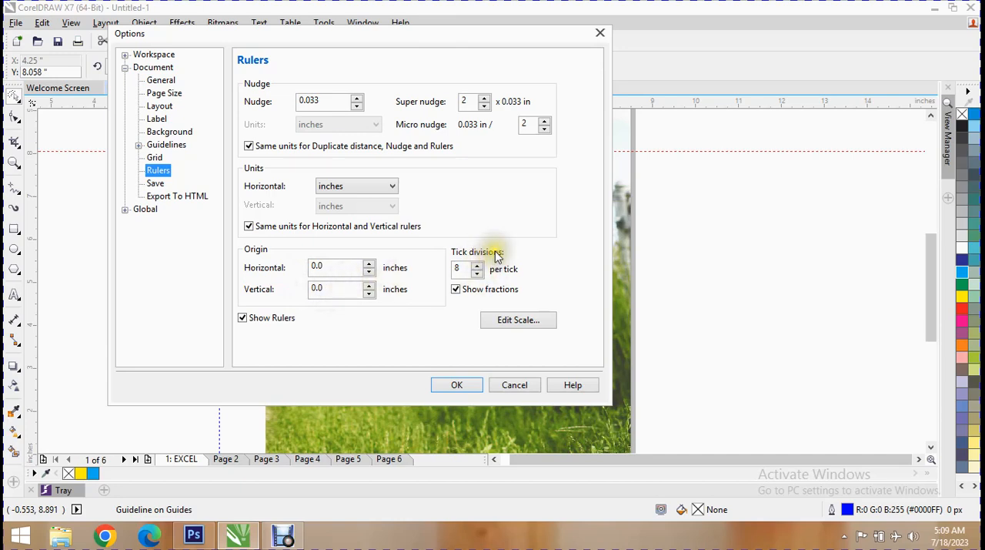
drag(429, 33, 516, 142)
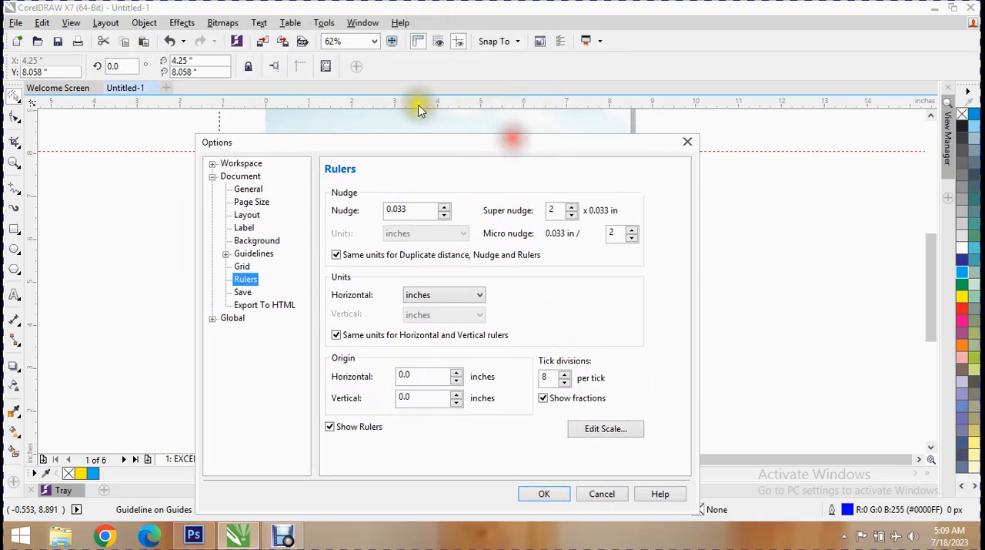
- In the Export To HTML options, set position tolerance to 4.0 and position white space to 6.0, and enable the Server image map with CERN
click(243, 292)
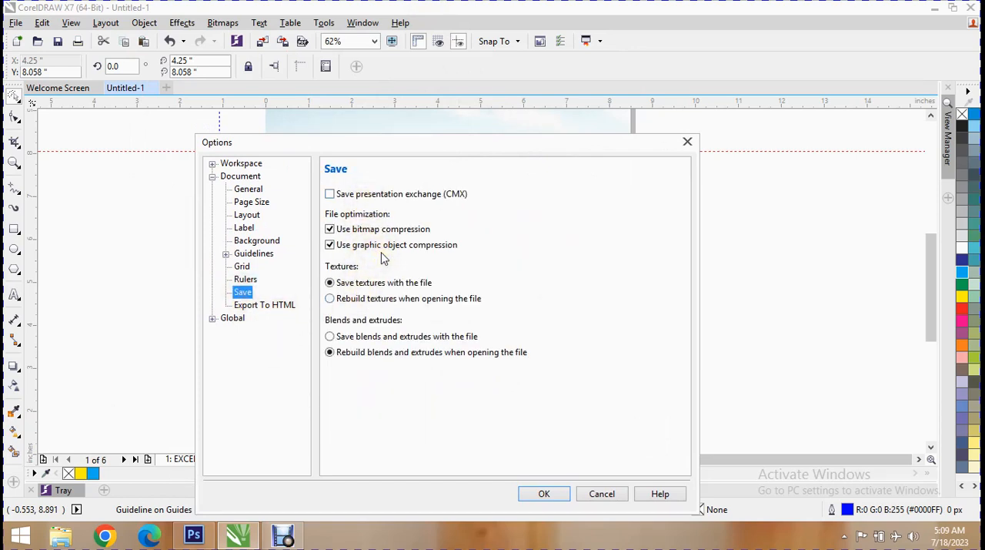
click(254, 304)
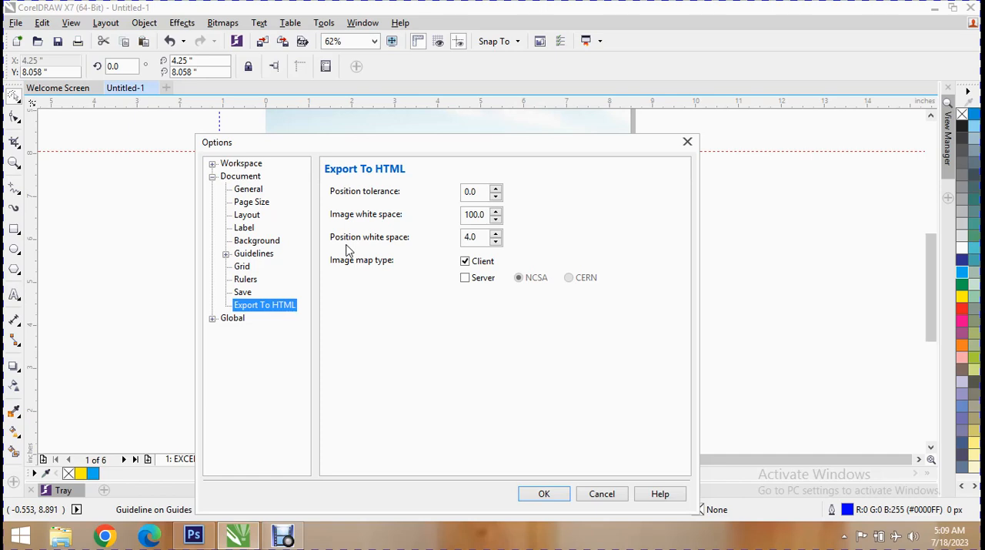
click(496, 189)
click(495, 217)
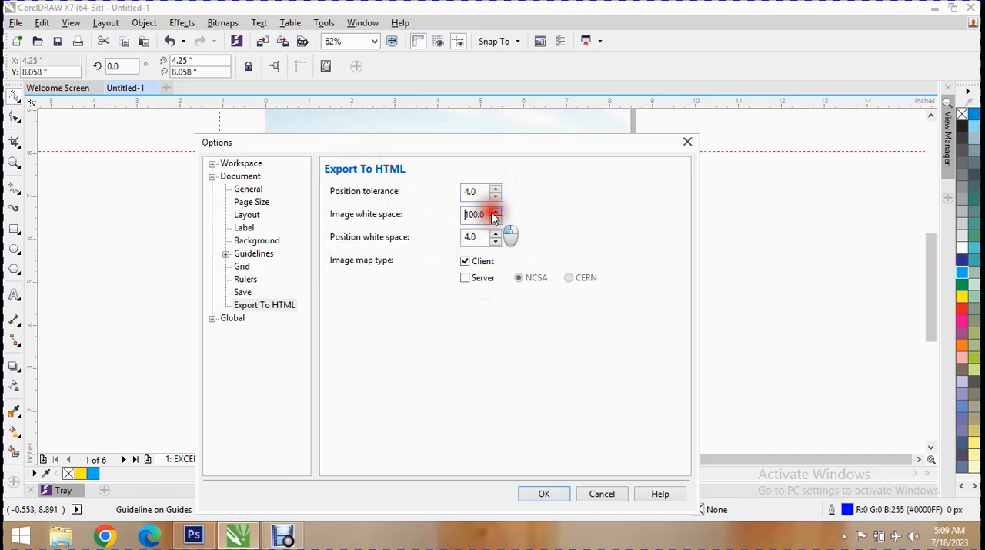
click(498, 234)
click(498, 235)
click(476, 281)
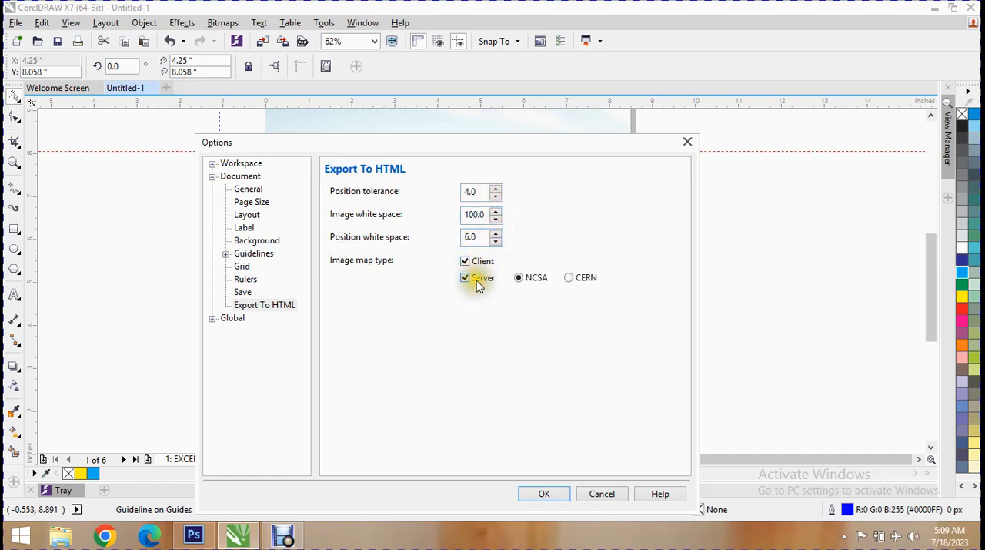
click(570, 278)
- Look over the Global options for Printing, Bitmap Effects and Filters
click(215, 321)
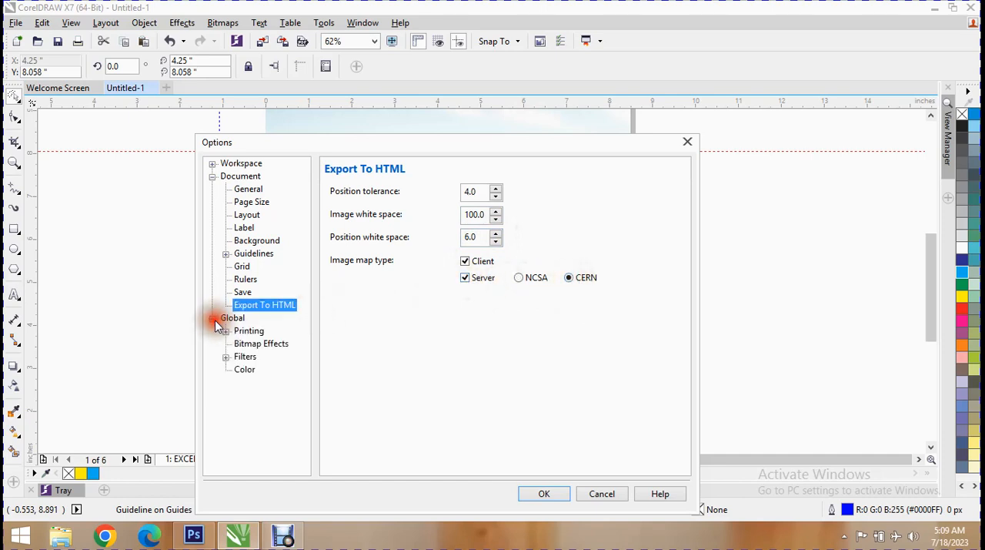
click(249, 331)
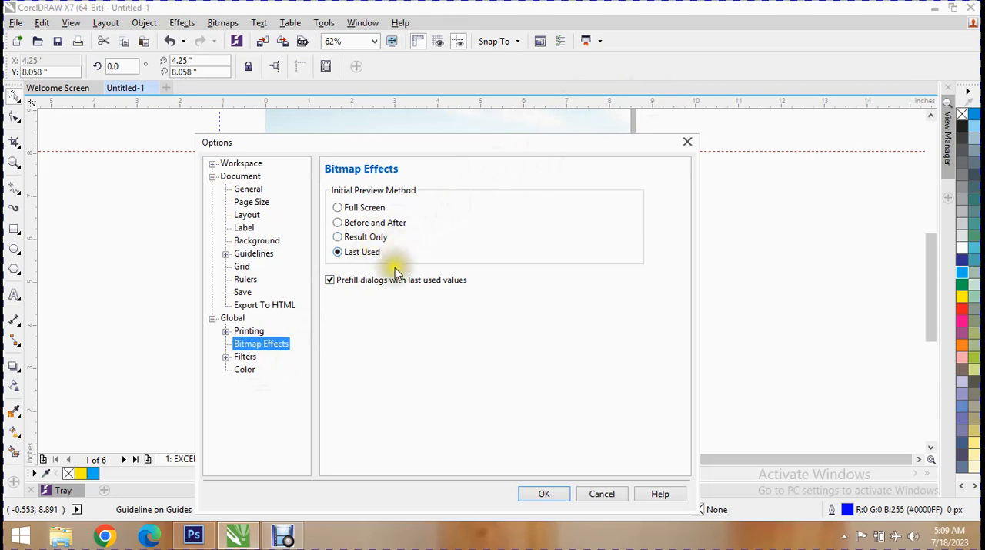
click(245, 356)
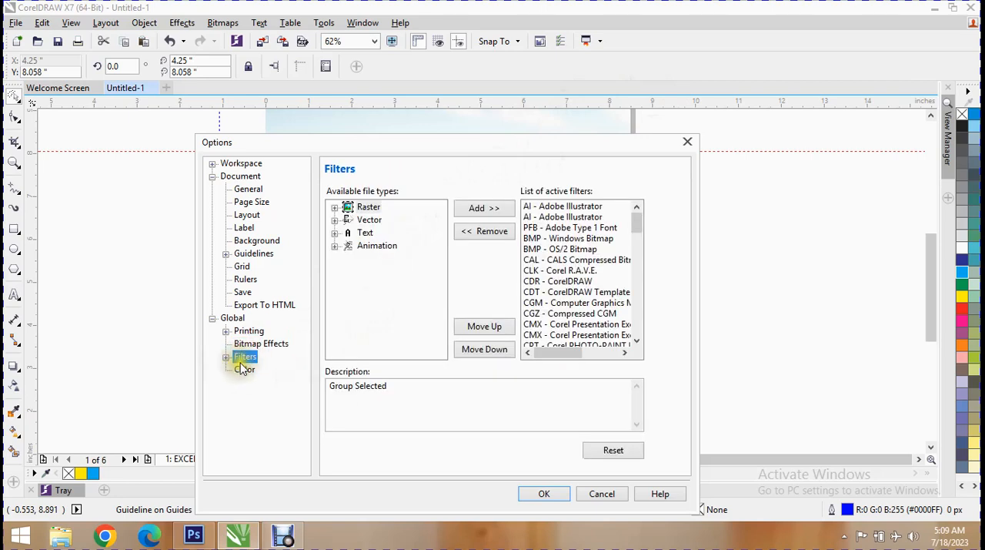
click(225, 358)
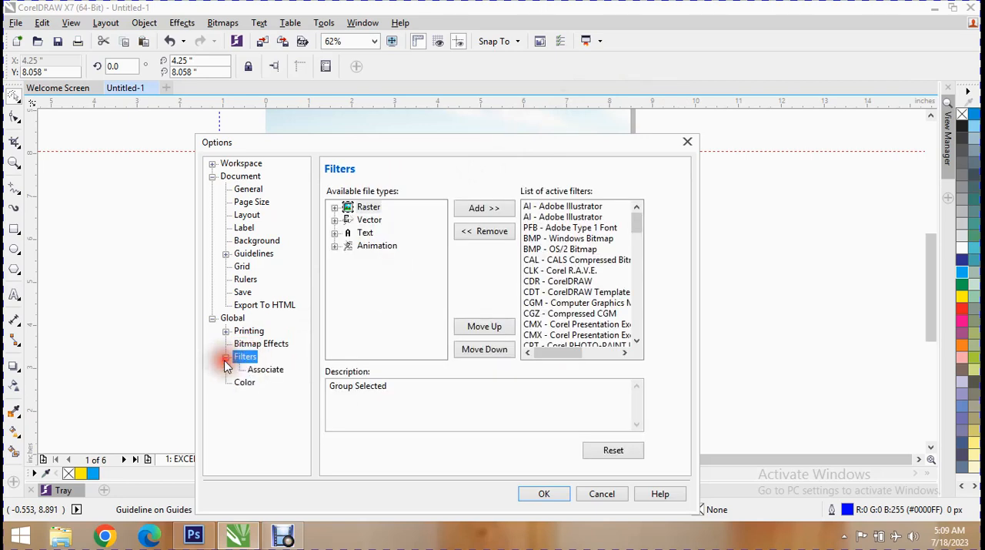
drag(643, 227, 626, 192)
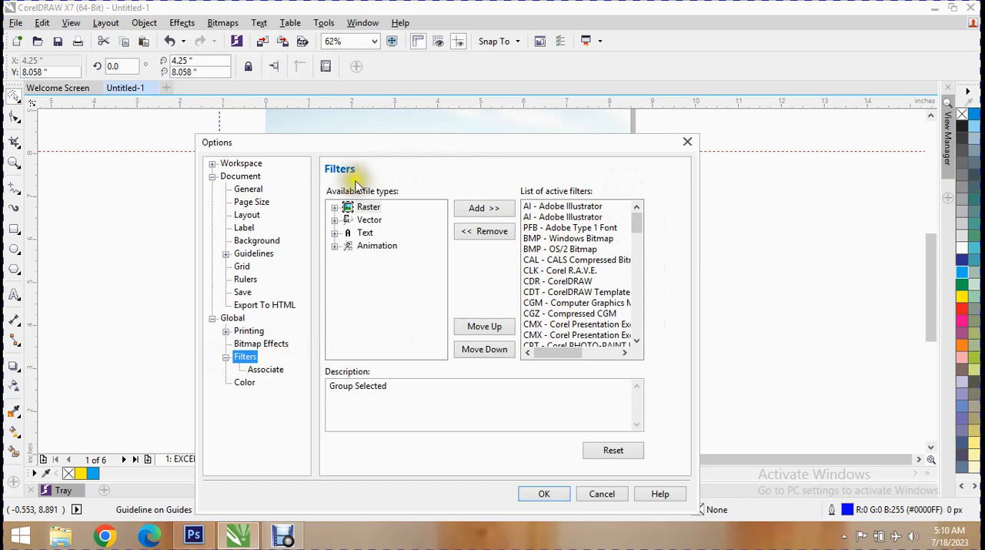
- Examine the available filter file types by category and view the description of the GIF Animation filter
click(335, 208)
click(336, 208)
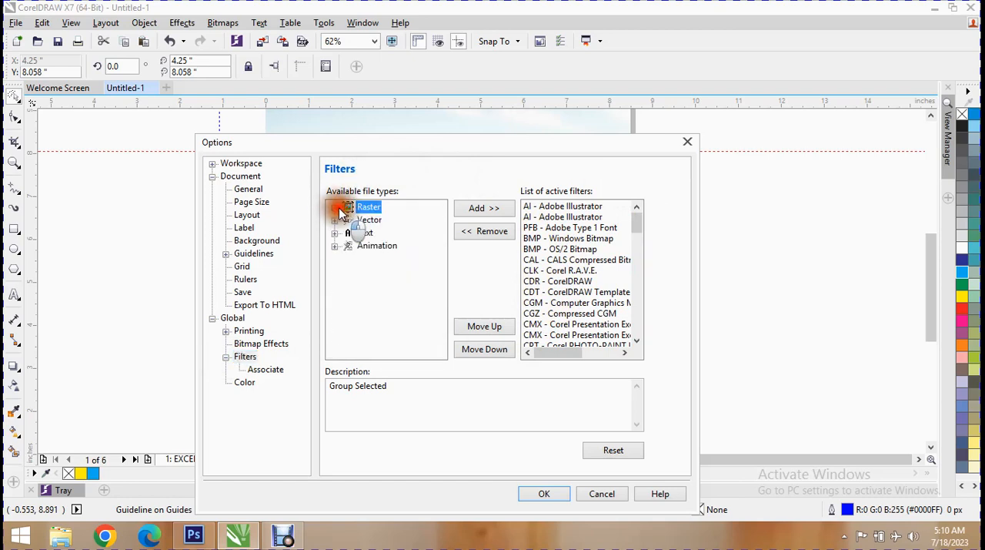
click(337, 220)
click(336, 209)
click(337, 208)
click(336, 207)
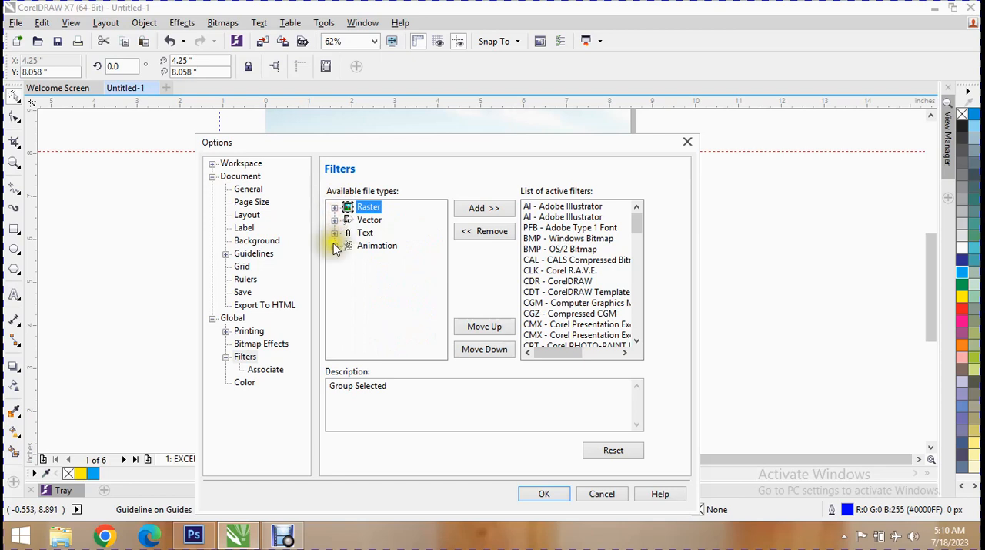
click(335, 233)
click(334, 206)
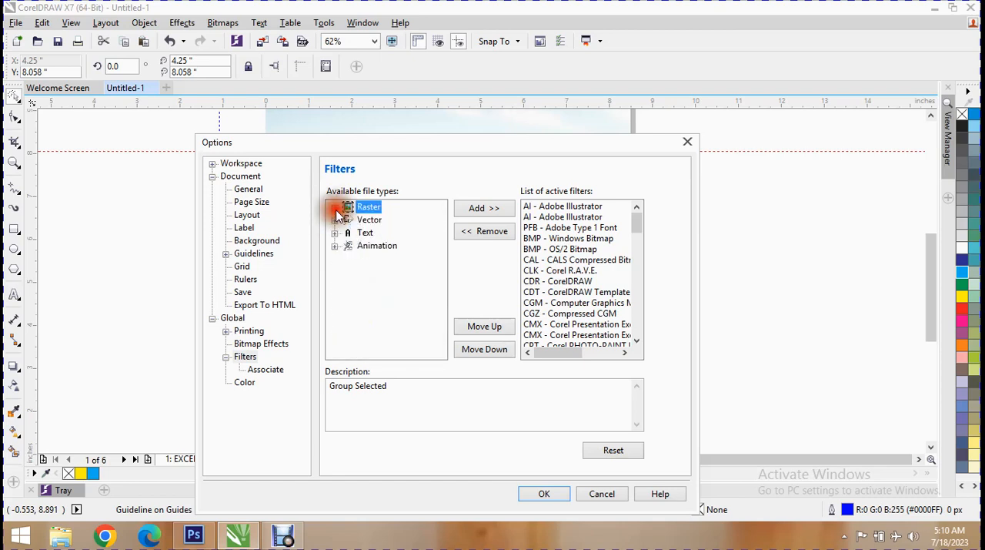
click(336, 247)
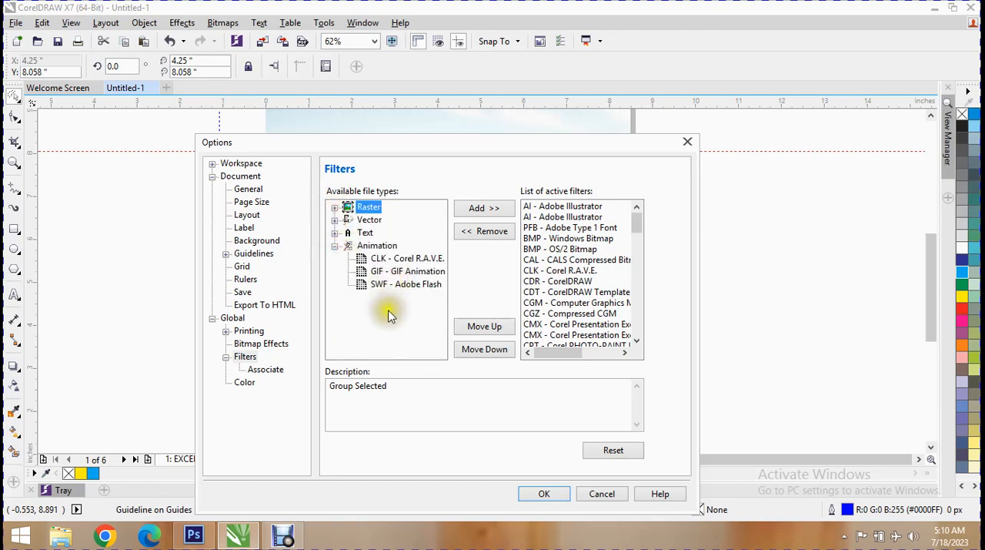
click(397, 274)
click(401, 273)
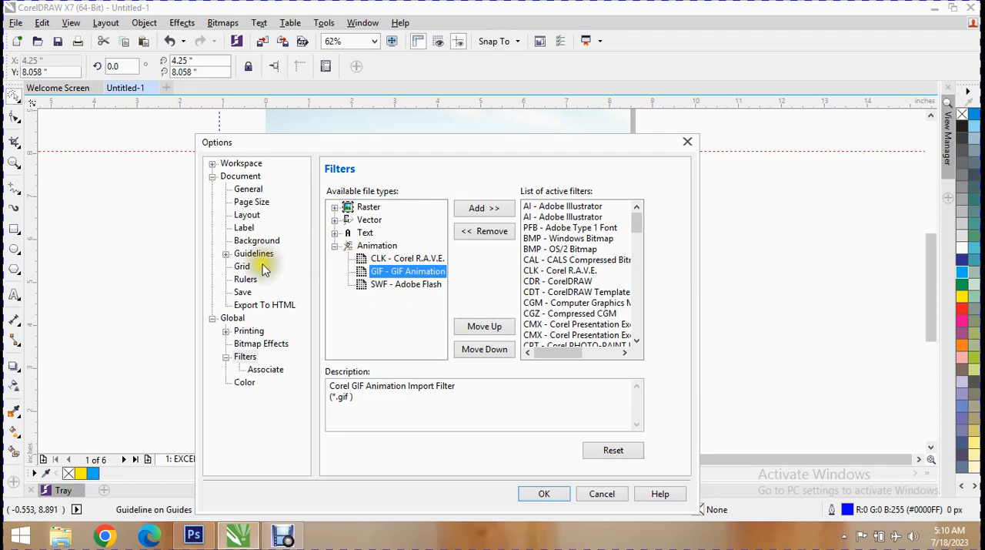
- Review the Associate options and the Color options' spot palette and PANTONE mapping choices, and accept the option settings
click(262, 369)
click(248, 382)
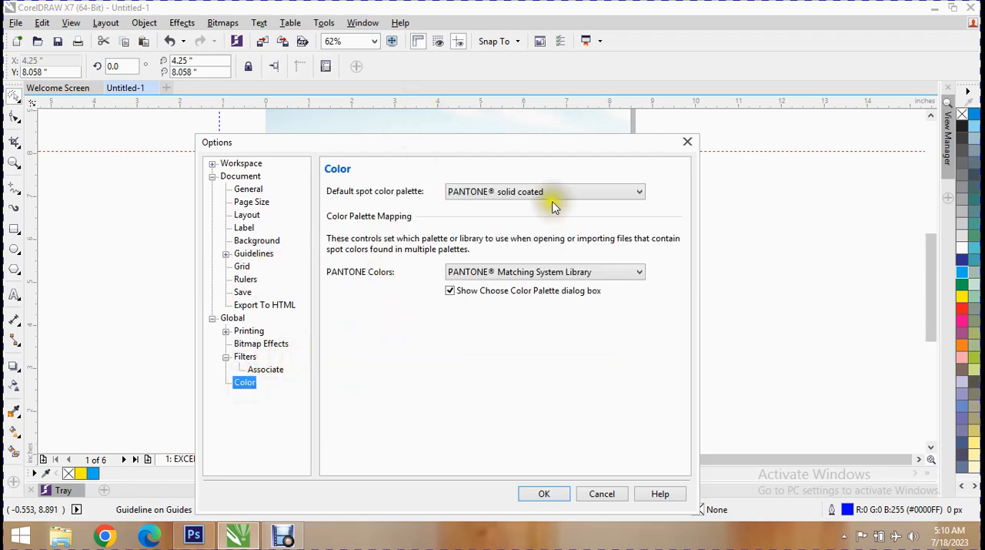
click(538, 192)
click(537, 194)
click(506, 272)
click(504, 271)
click(516, 191)
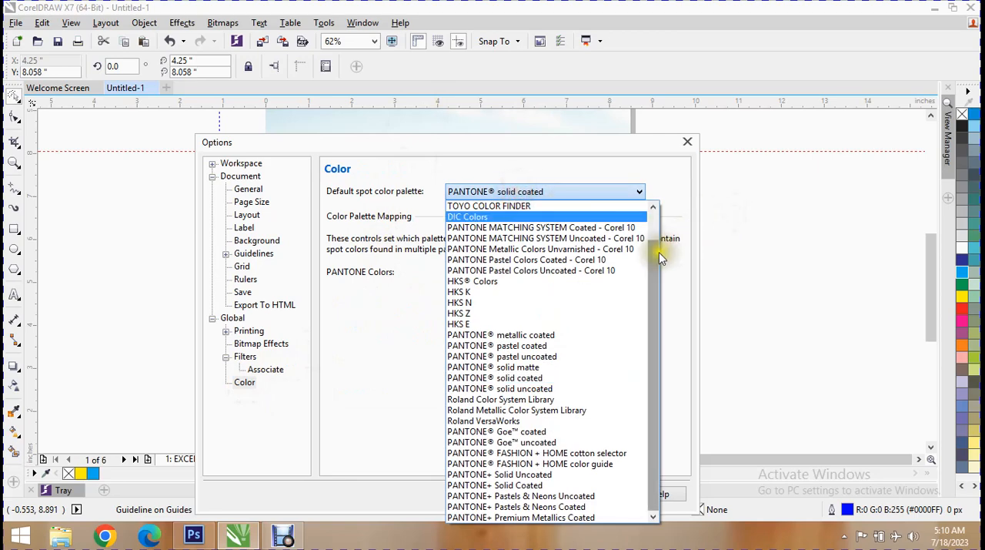
drag(658, 246, 669, 350)
click(396, 329)
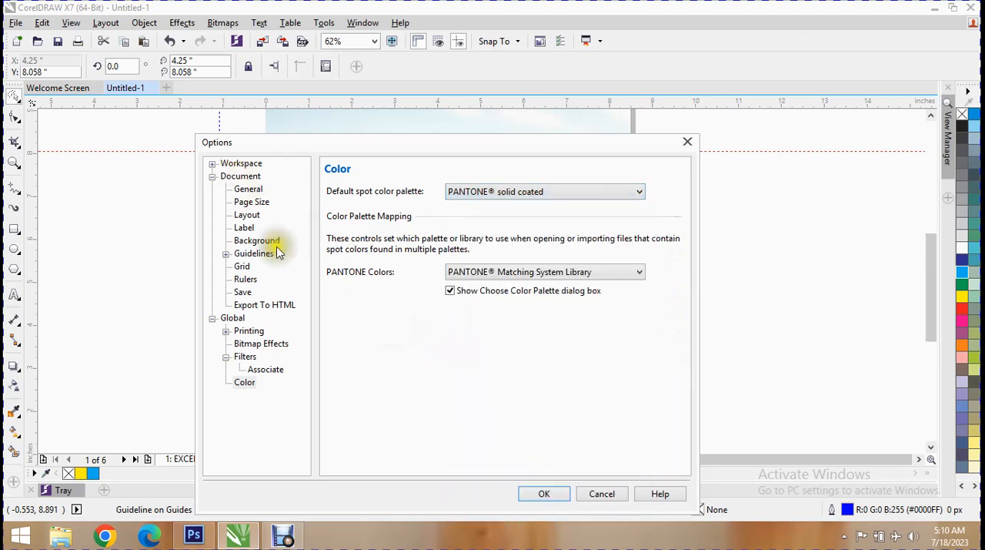
click(533, 493)
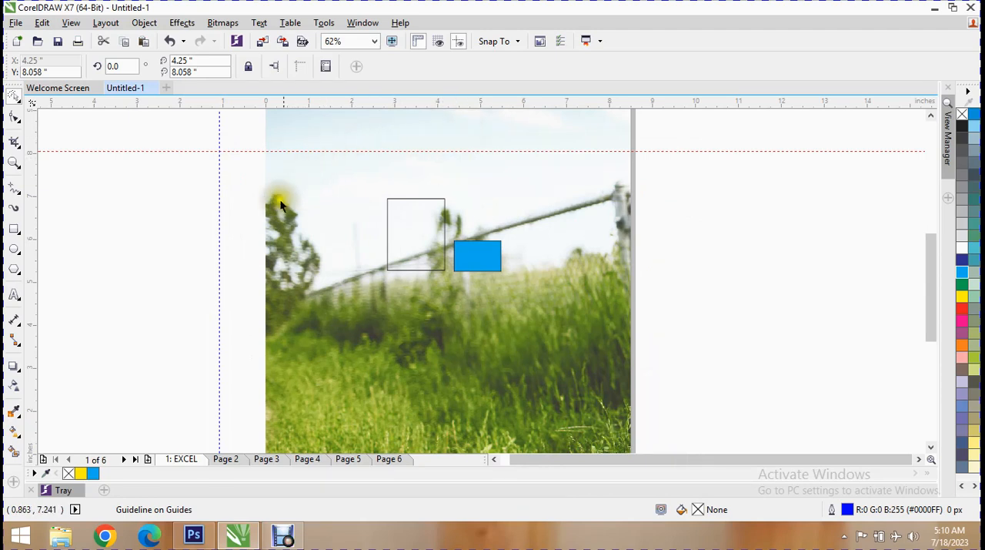
right_click(191, 459)
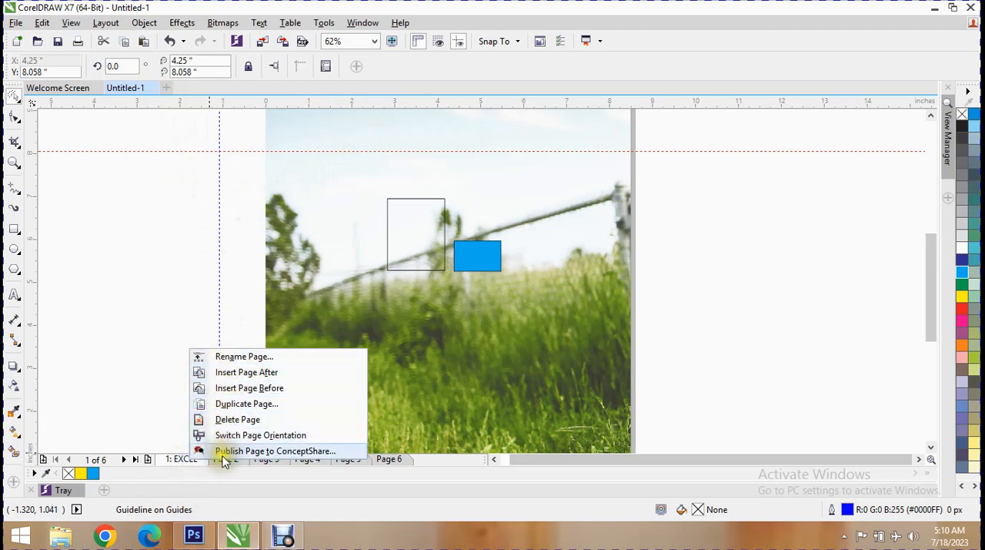
click(112, 23)
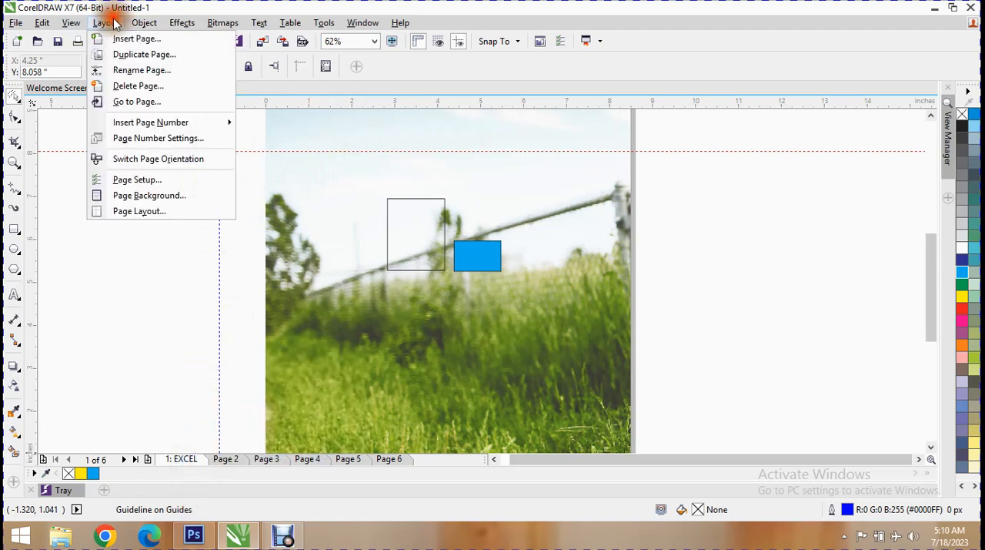
click(358, 362)
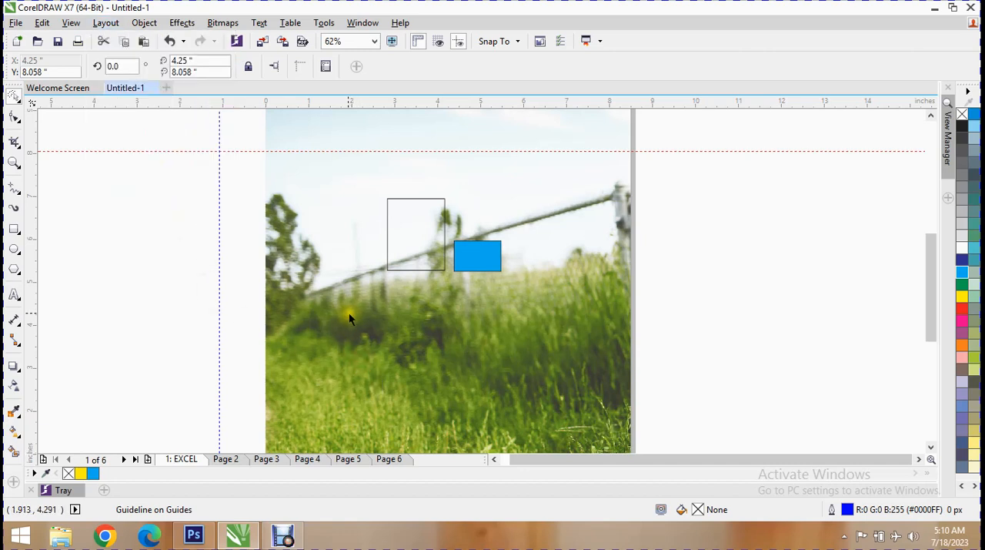